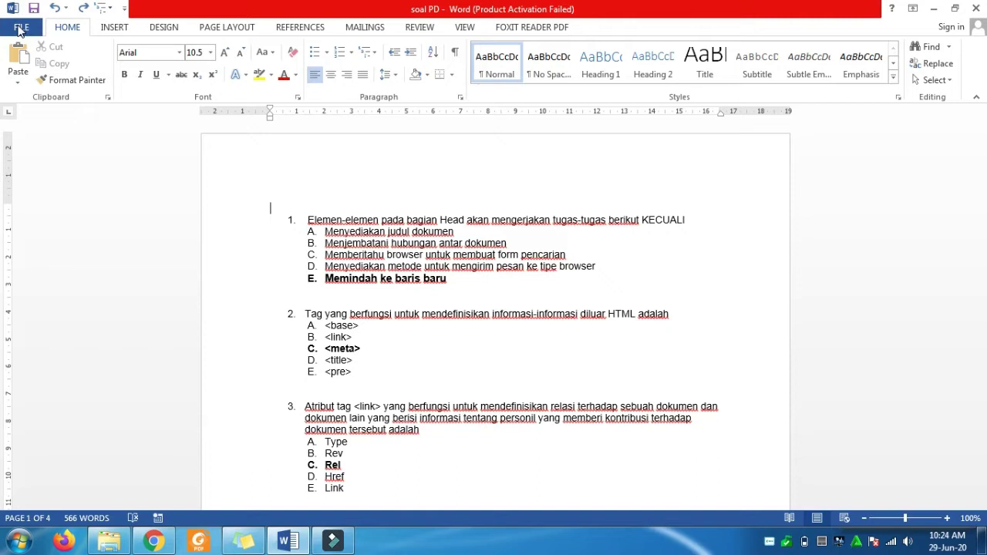
# - Save the soal PD question document in Word and switch to Windows Explorer
pyautogui.click(21, 28)
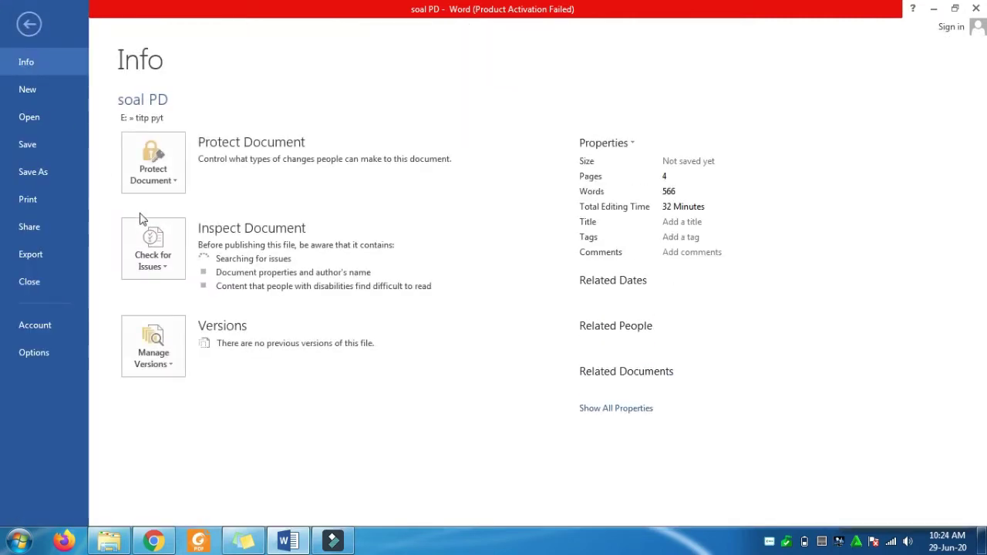
pyautogui.click(39, 147)
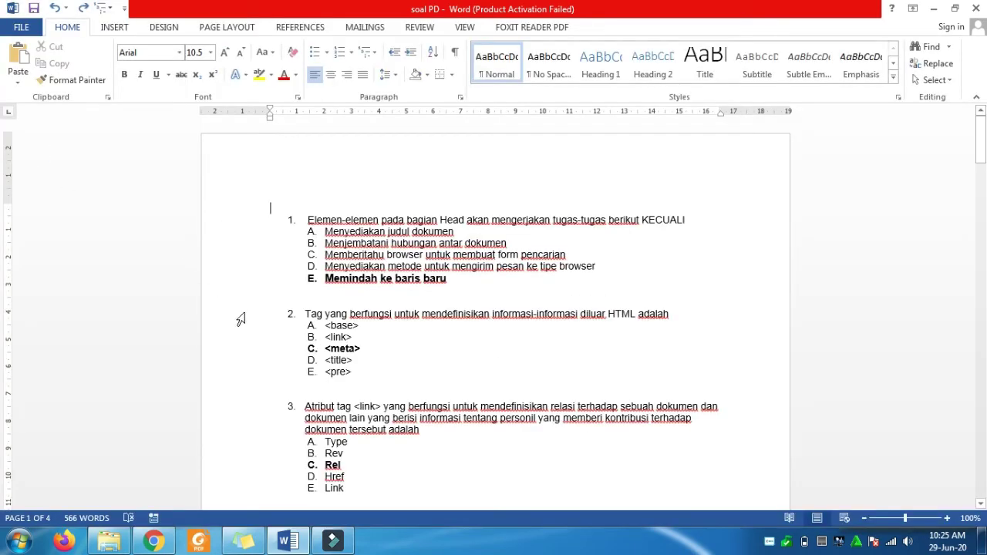
pyautogui.click(113, 543)
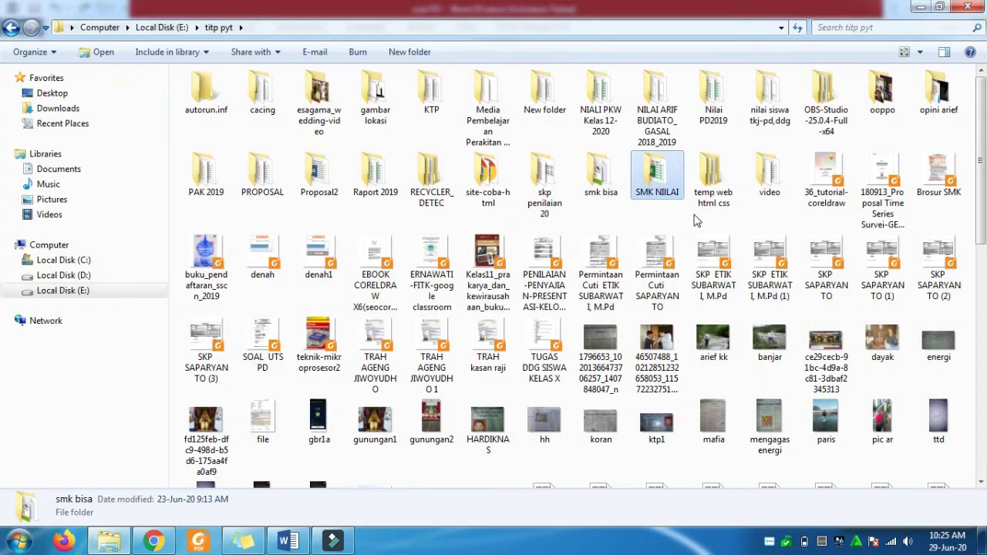
# - Open the video folder under titp pyt, then return to the Drive Tutorial folder in Chrome
pyautogui.press('v')
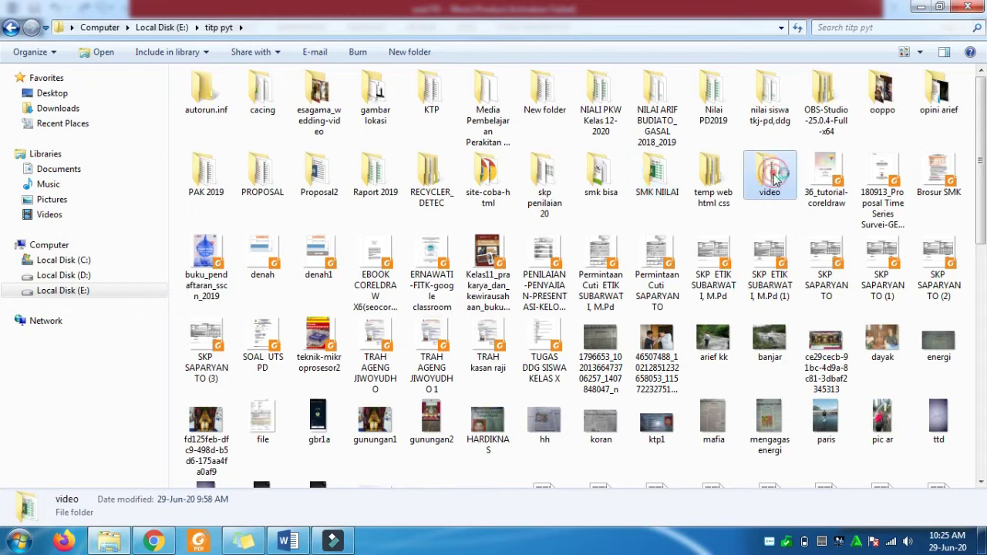
pyautogui.doubleClick(772, 176)
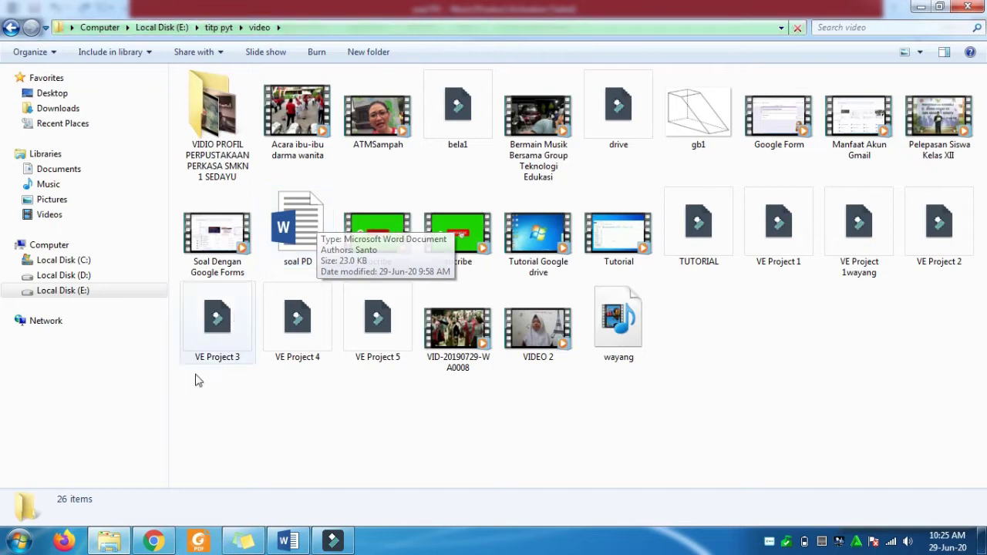
pyautogui.click(151, 542)
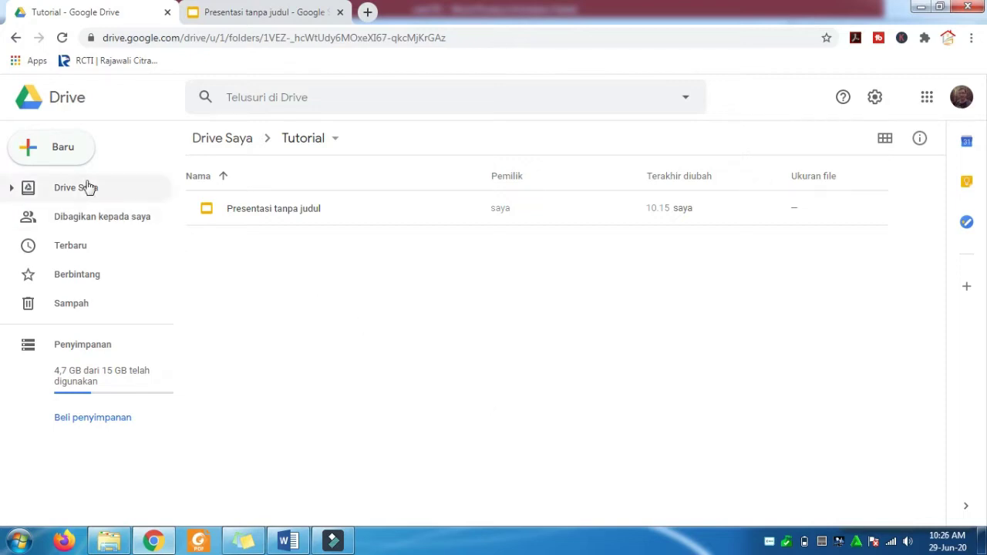
# - Upload soal PD from E:\titp pyt\video into the Drive Tutorial folder
pyautogui.click(59, 150)
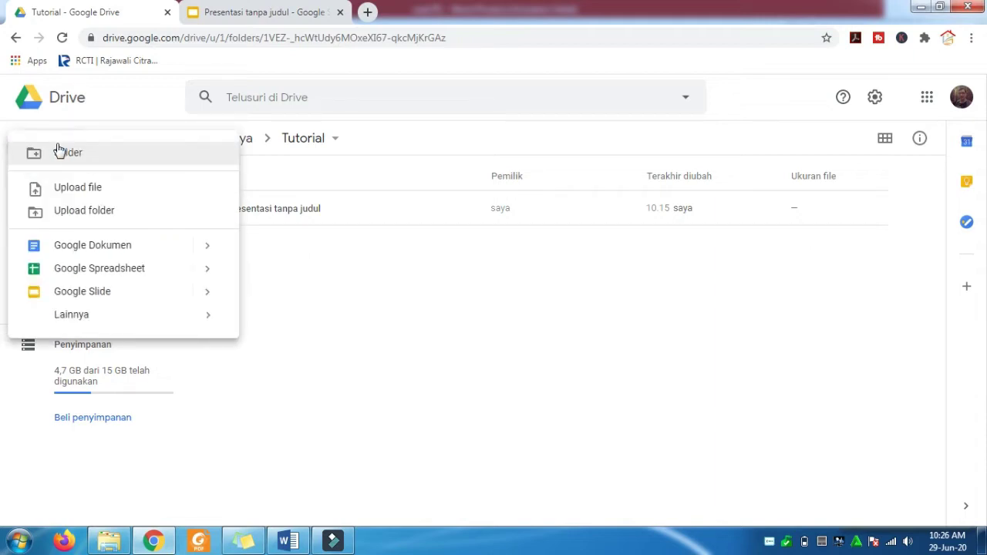
pyautogui.click(85, 190)
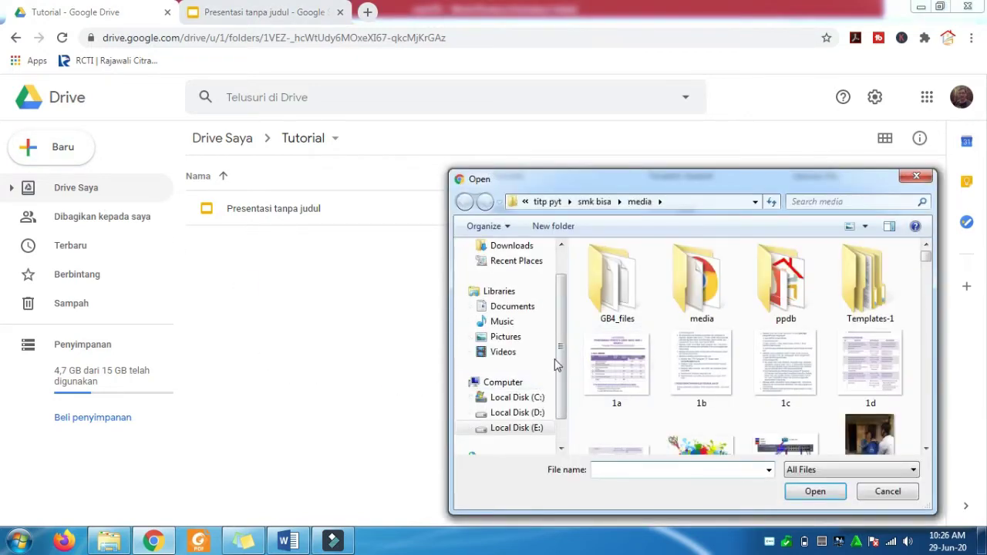
pyautogui.click(538, 428)
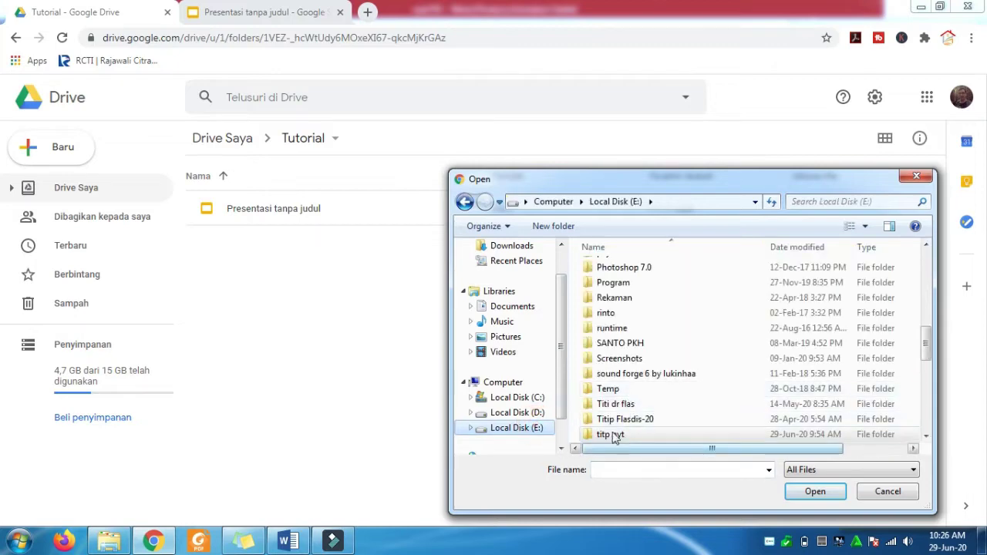
pyautogui.doubleClick(612, 435)
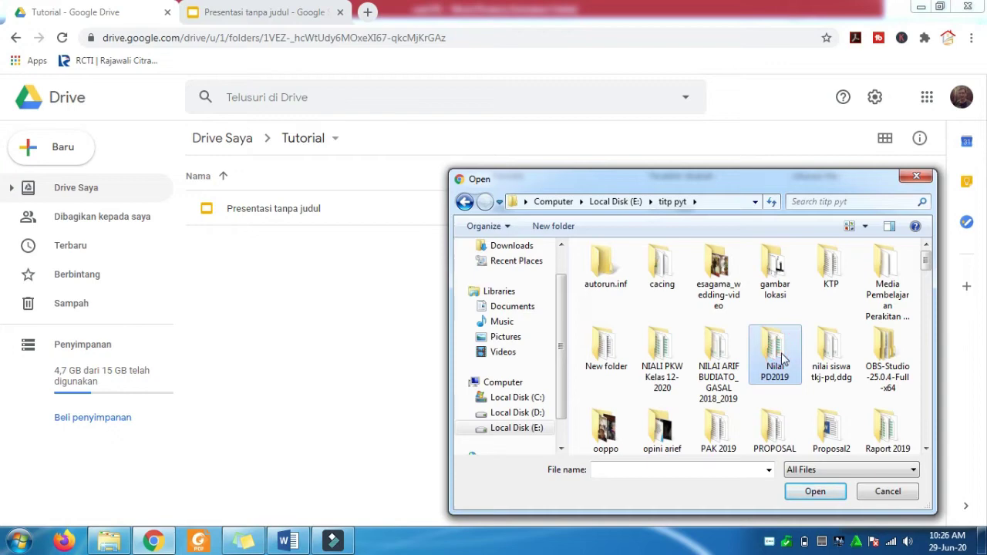
pyautogui.scroll(-5, 775, 356)
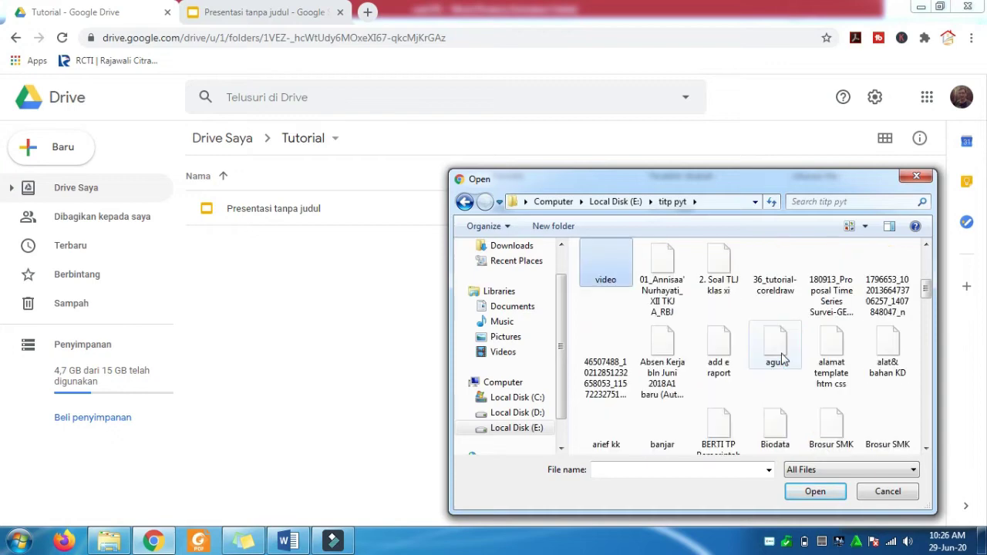
pyautogui.doubleClick(622, 270)
pyautogui.moveTo(928, 287); pyautogui.dragTo(937, 344)
pyautogui.click(870, 297)
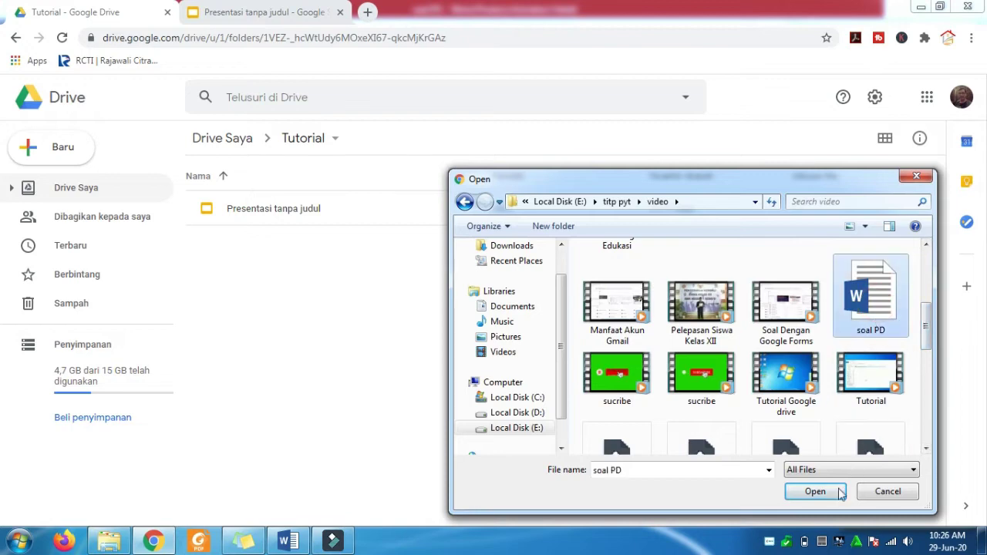
pyautogui.click(816, 492)
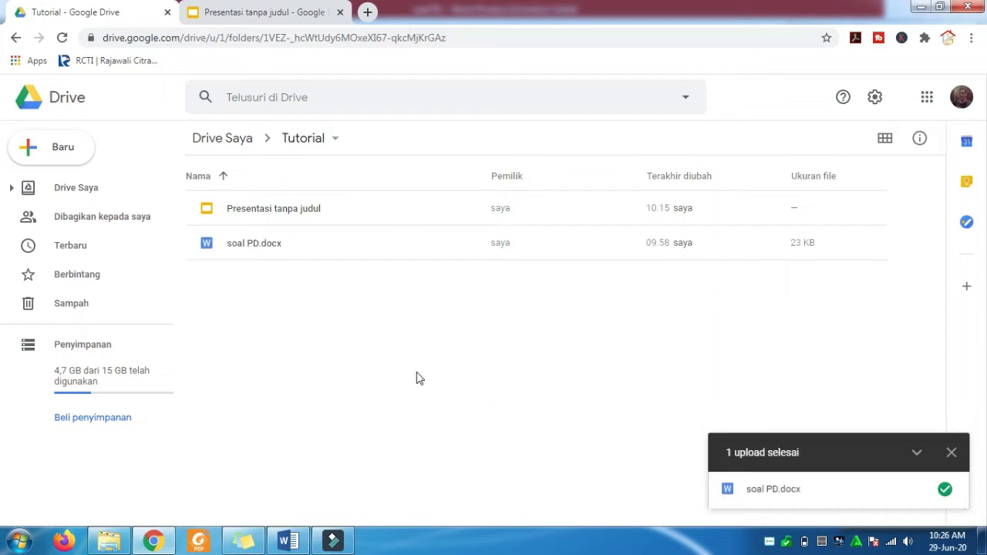
# - Review the Word-to-form steps slide, then select soal PD.docx in the Drive Tutorial folder
pyautogui.click(953, 454)
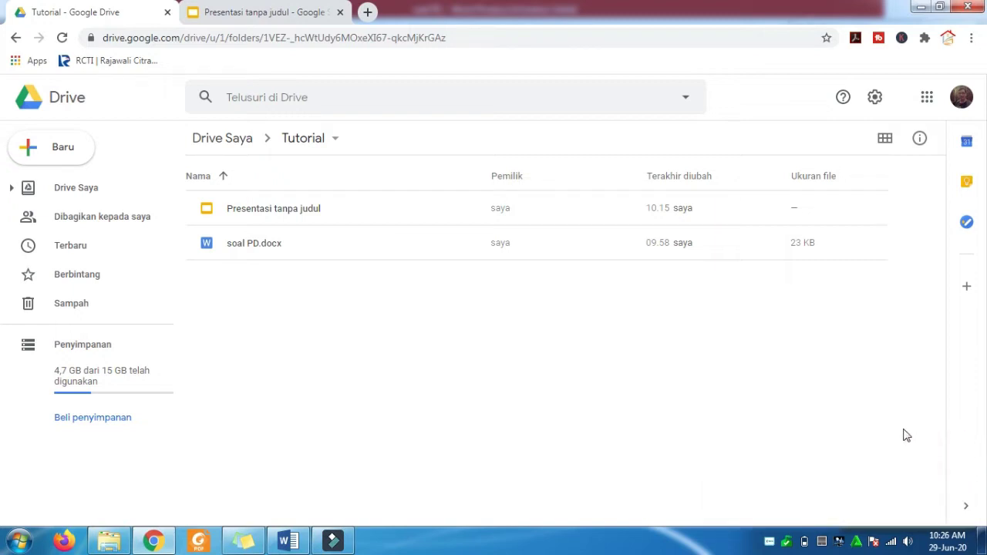
pyautogui.click(271, 17)
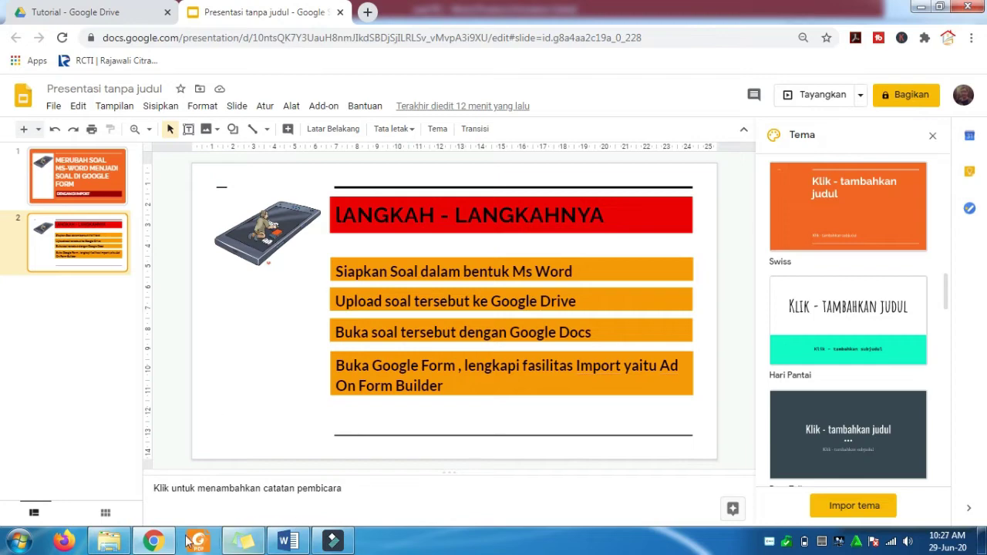
pyautogui.click(84, 15)
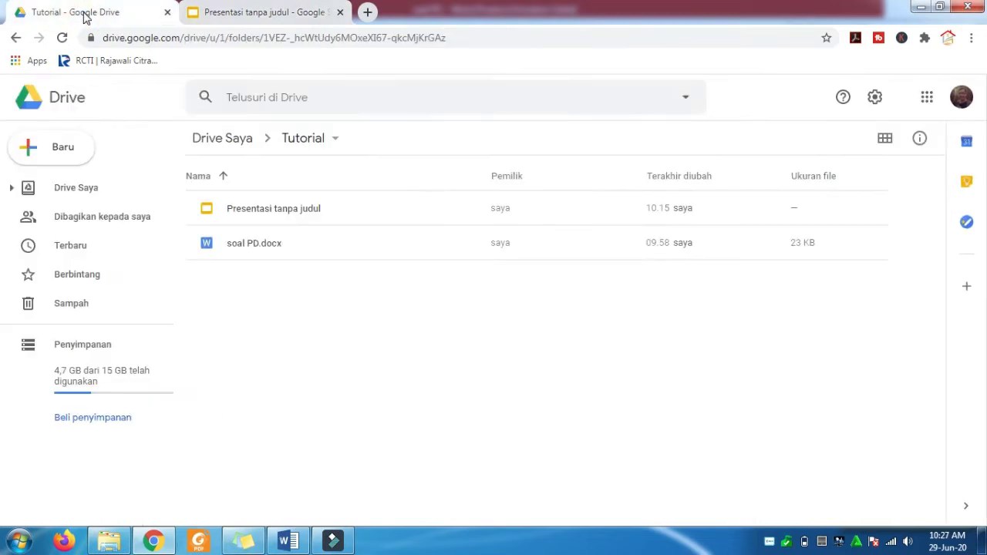
pyautogui.click(242, 244)
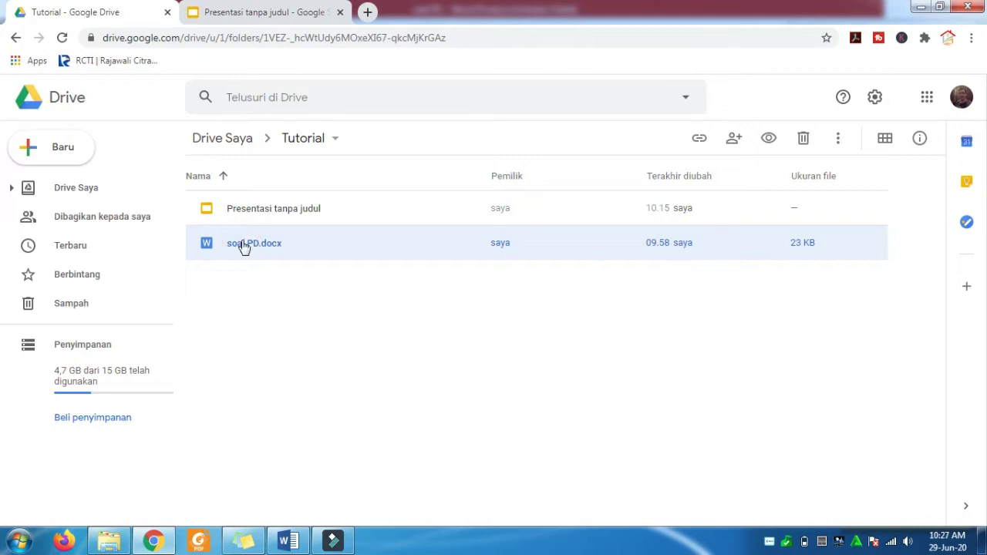
# - Open soal PD.docx with Google Dokumen from its right-click Buka dengan menu
pyautogui.rightClick(243, 245)
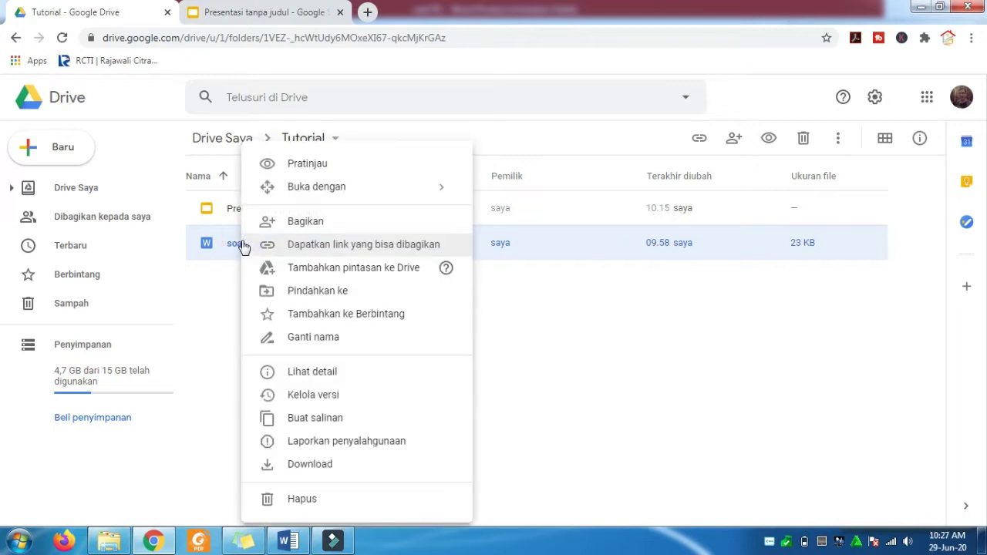
pyautogui.moveTo(306, 191)
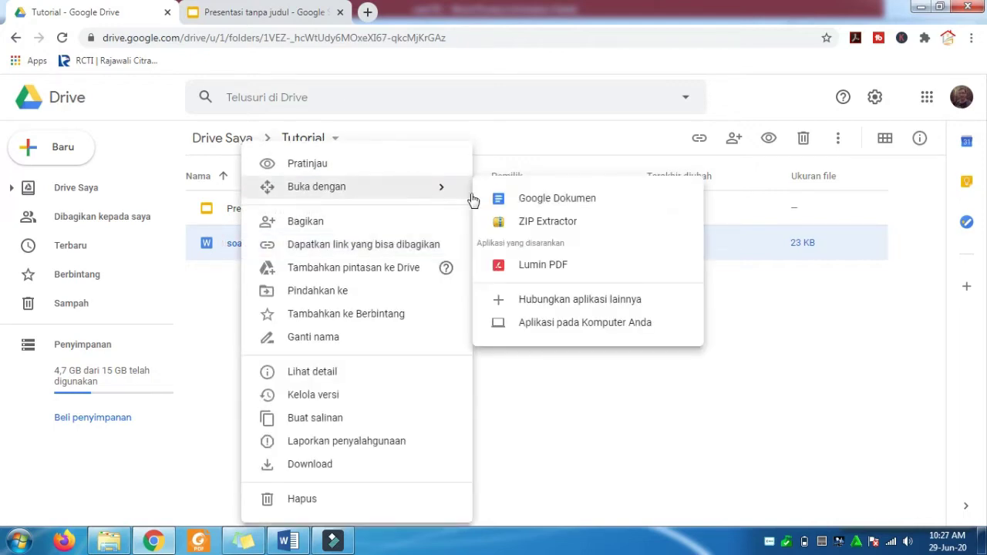
pyautogui.click(544, 202)
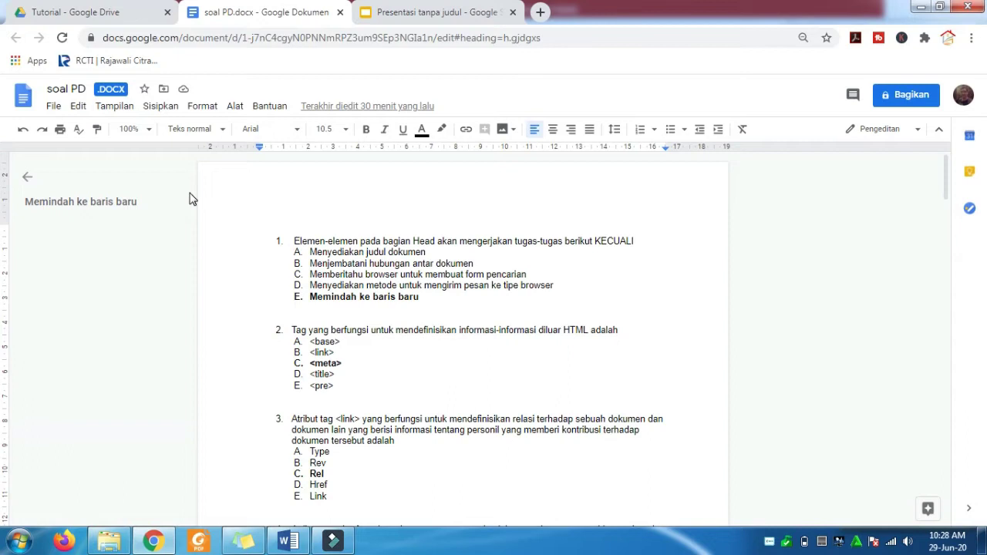
# - Save soal PD.docx as a Google Docs document and switch to the converted soal PD copy
pyautogui.click(54, 107)
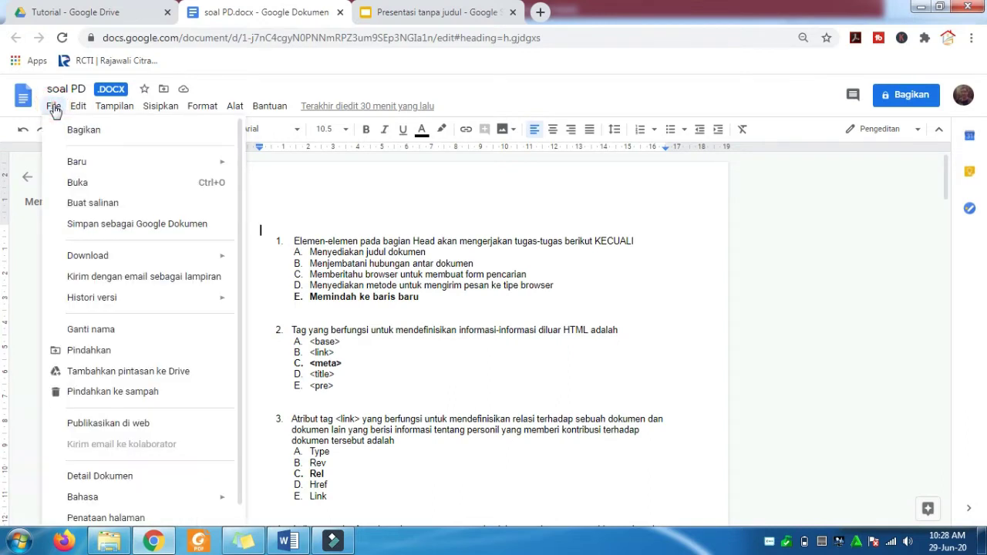
pyautogui.click(98, 226)
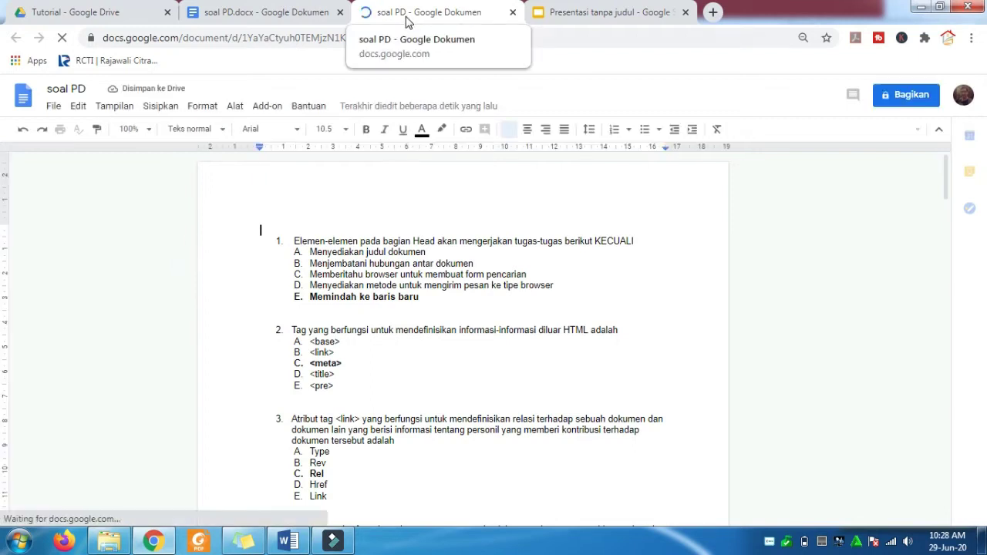
pyautogui.click(247, 14)
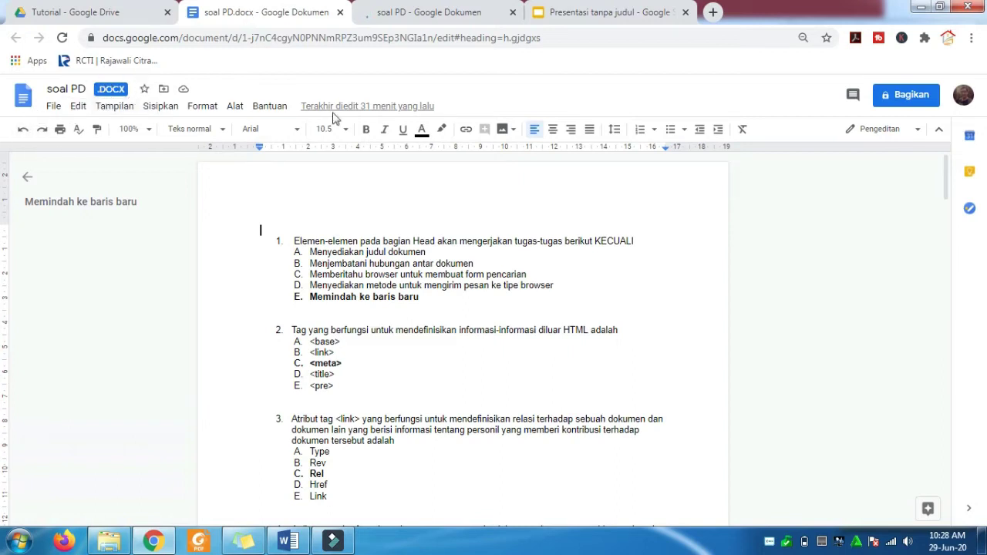
pyautogui.click(459, 16)
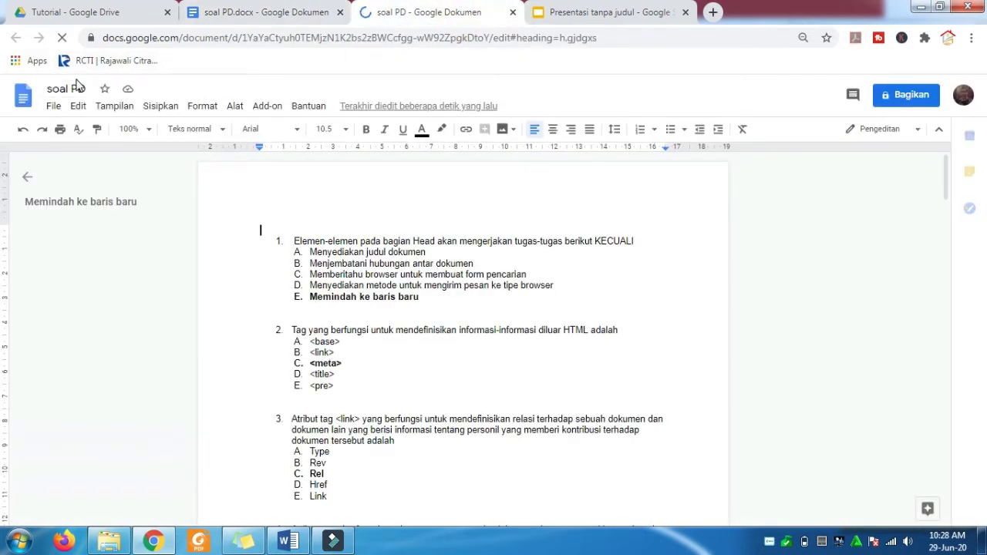
# - Remove the list numbering from the first six questions, question 1 through the TEAL and GRAY question
pyautogui.click(293, 241)
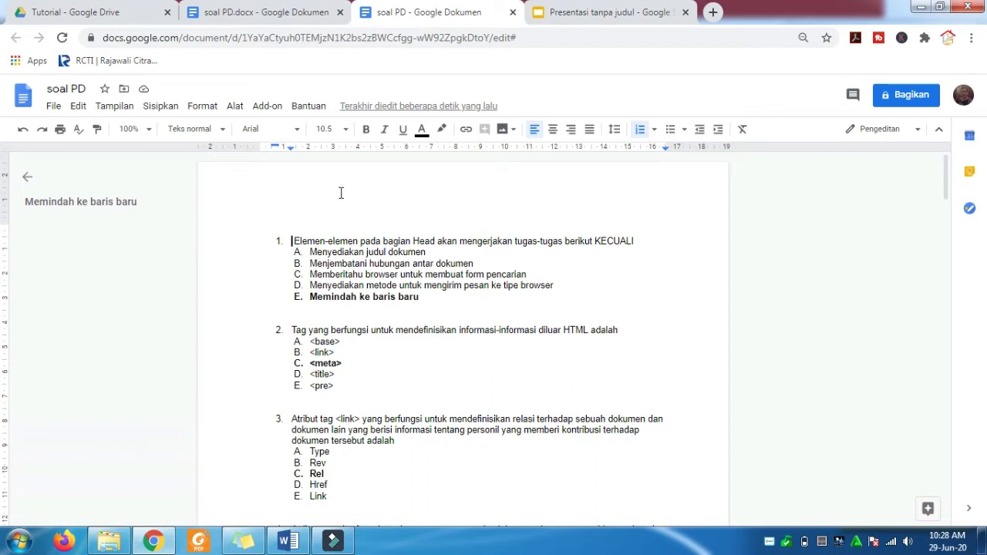
pyautogui.click(653, 130)
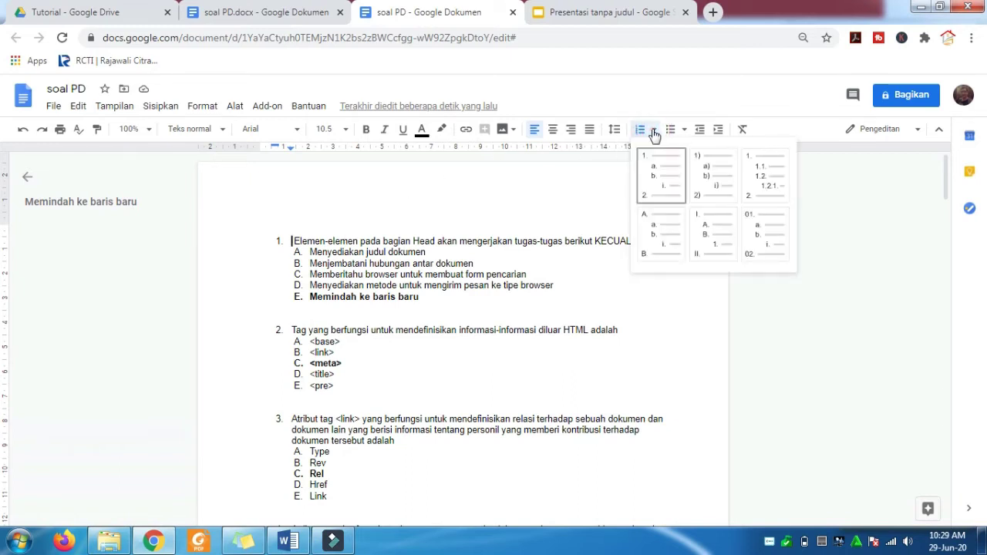
pyautogui.click(291, 240)
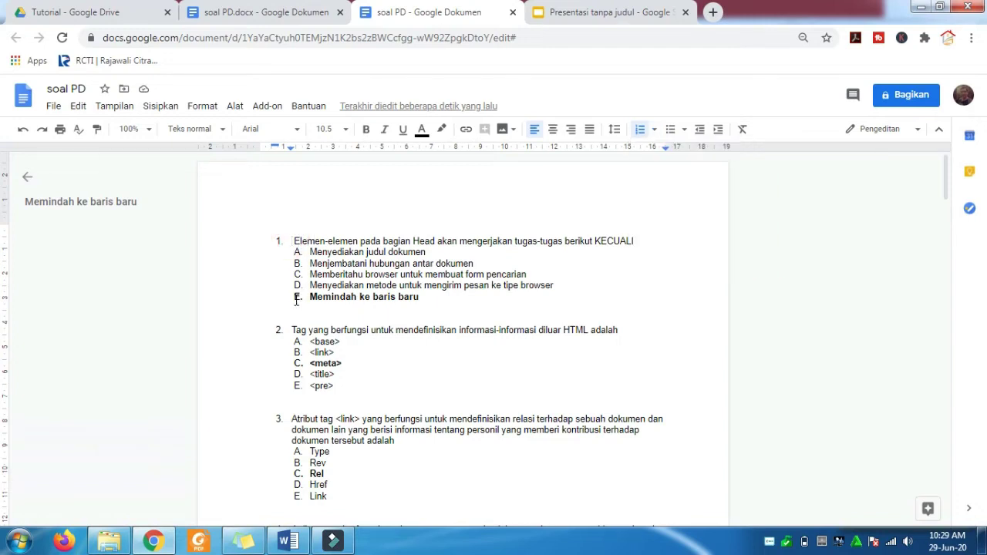
pyautogui.press('BackSpace')
pyautogui.press('BackSpace')
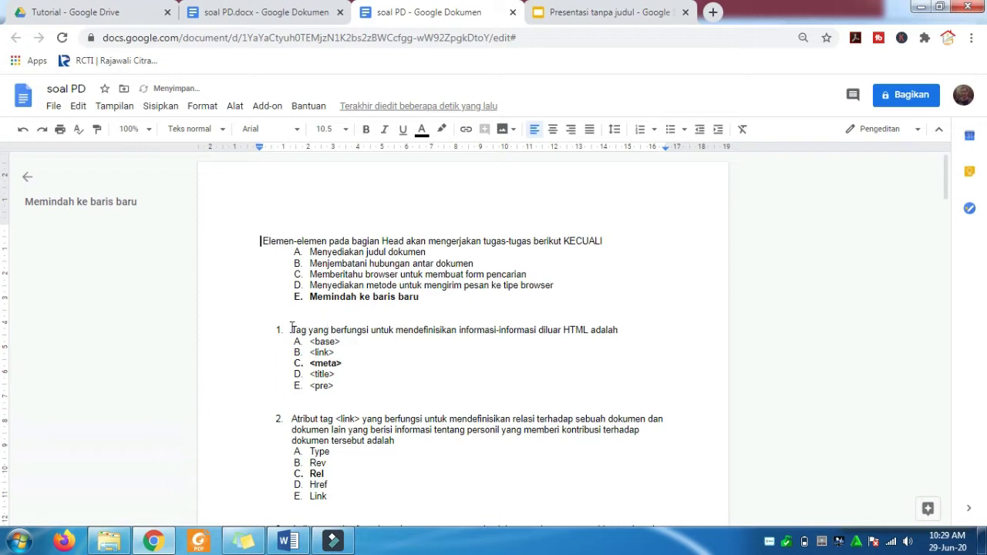
pyautogui.click(290, 330)
pyautogui.press('BackSpace')
pyautogui.click(292, 420)
pyautogui.press('BackSpace')
pyautogui.scroll(-4, 292, 420)
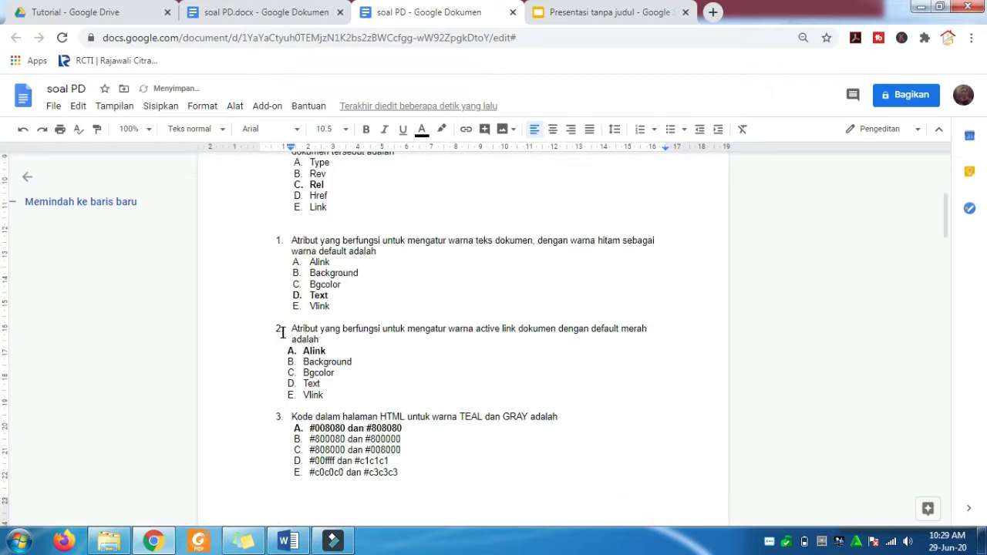
pyautogui.click(291, 245)
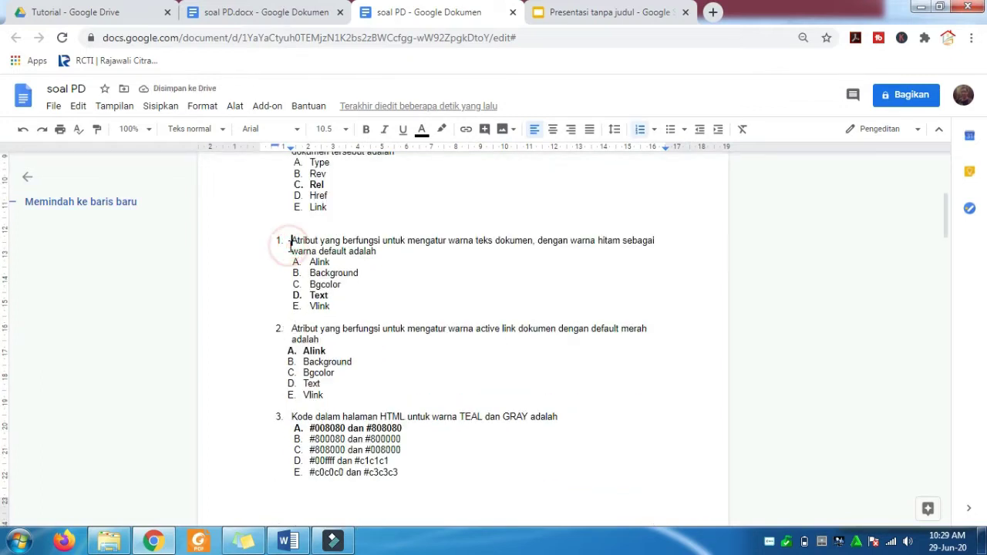
pyautogui.press('BackSpace')
pyautogui.click(294, 327)
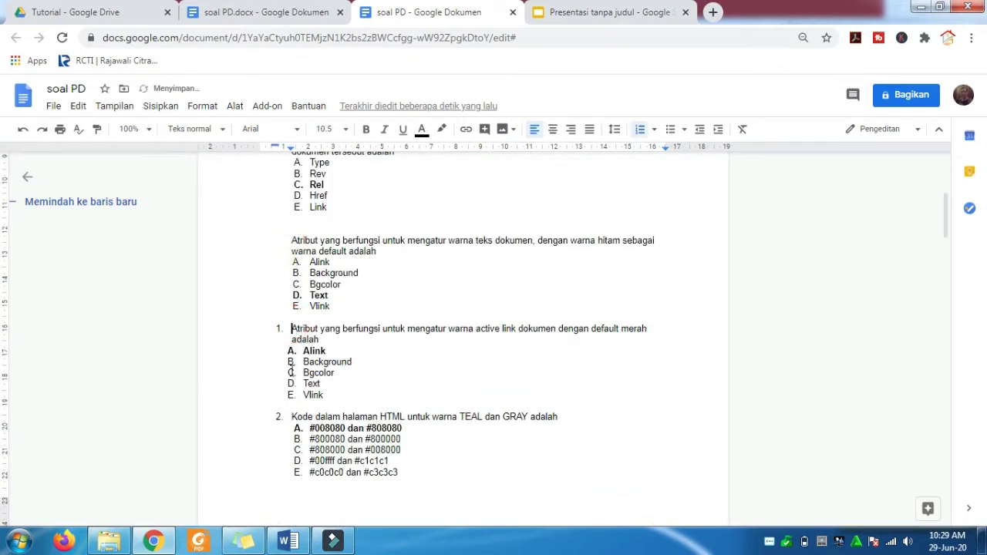
pyautogui.press('BackSpace')
pyautogui.click(291, 417)
pyautogui.press('BackSpace')
# - Remove numbering from the line-break, wrapping, list, HTML abbreviation and running-text questions
pyautogui.scroll(-5, 290, 414)
pyautogui.scroll(-3, 293, 411)
pyautogui.click(291, 224)
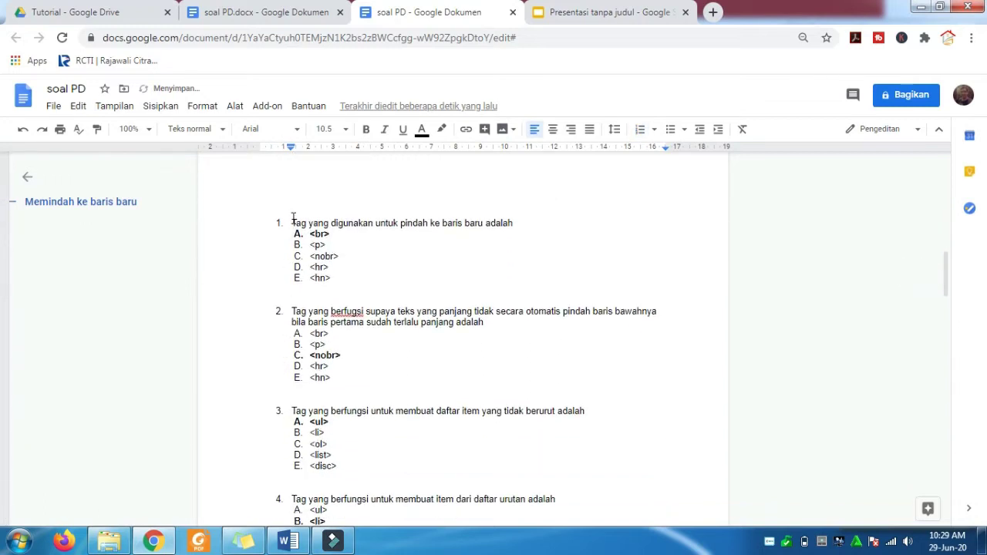
pyautogui.press('BackSpace')
pyautogui.click(292, 312)
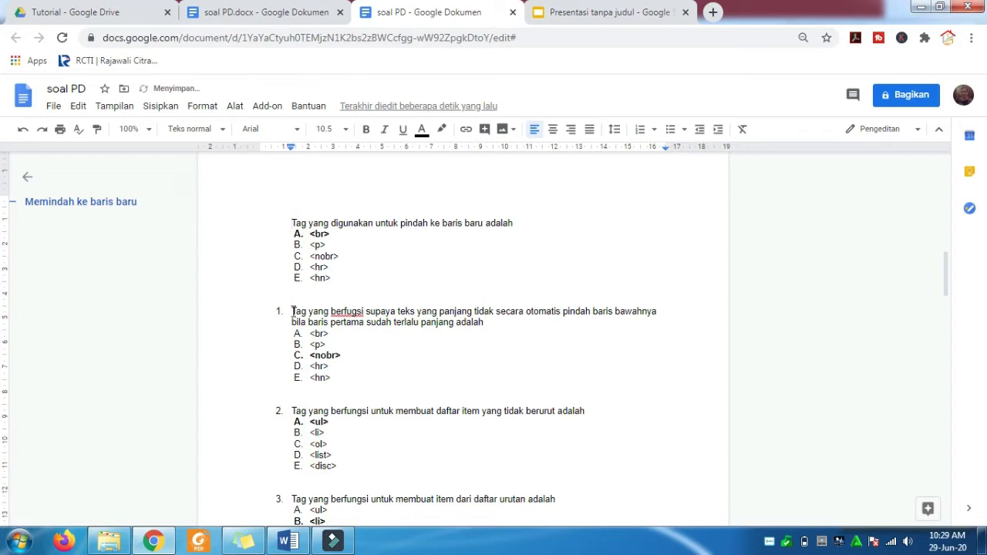
pyautogui.press('BackSpace')
pyautogui.click(292, 411)
pyautogui.press('BackSpace')
pyautogui.click(291, 499)
pyautogui.press('BackSpace')
pyautogui.scroll(-3, 290, 494)
pyautogui.scroll(-2, 290, 495)
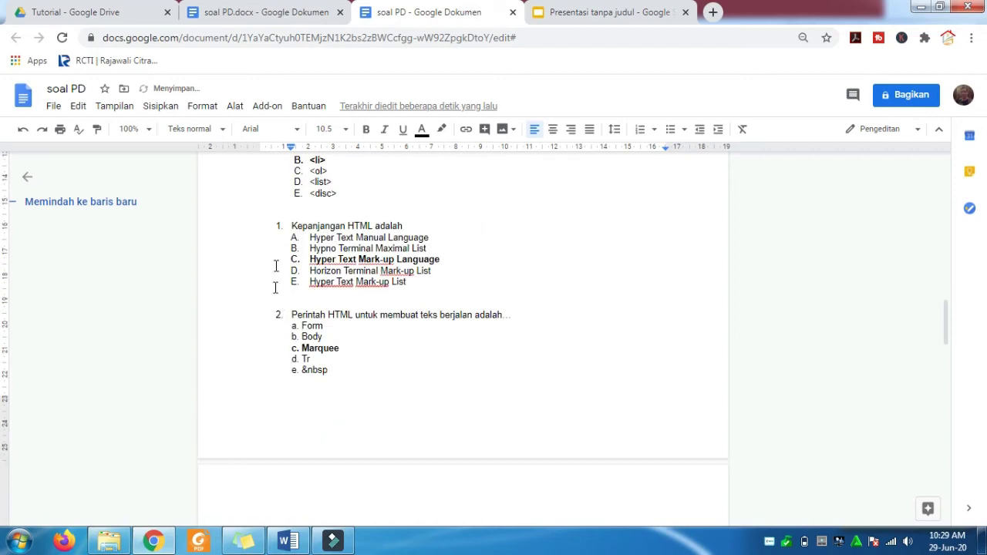
pyautogui.click(290, 227)
pyautogui.press('BackSpace')
pyautogui.click(291, 316)
pyautogui.press('BackSpace')
# - Remove numbering from the remaining questions, from the HTML link question through the radio input question
pyautogui.scroll(-5, 290, 315)
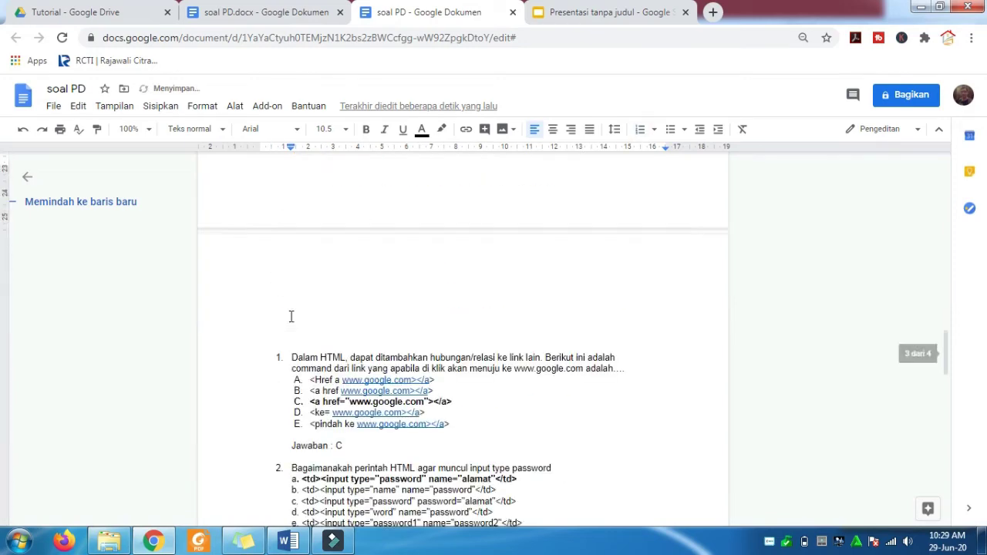
pyautogui.click(288, 298)
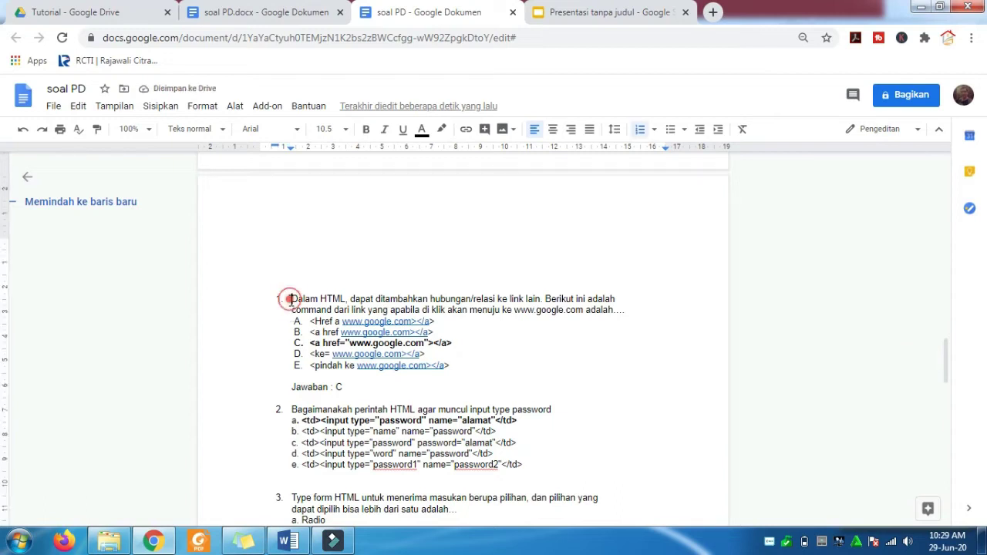
pyautogui.press('BackSpace')
pyautogui.click(290, 409)
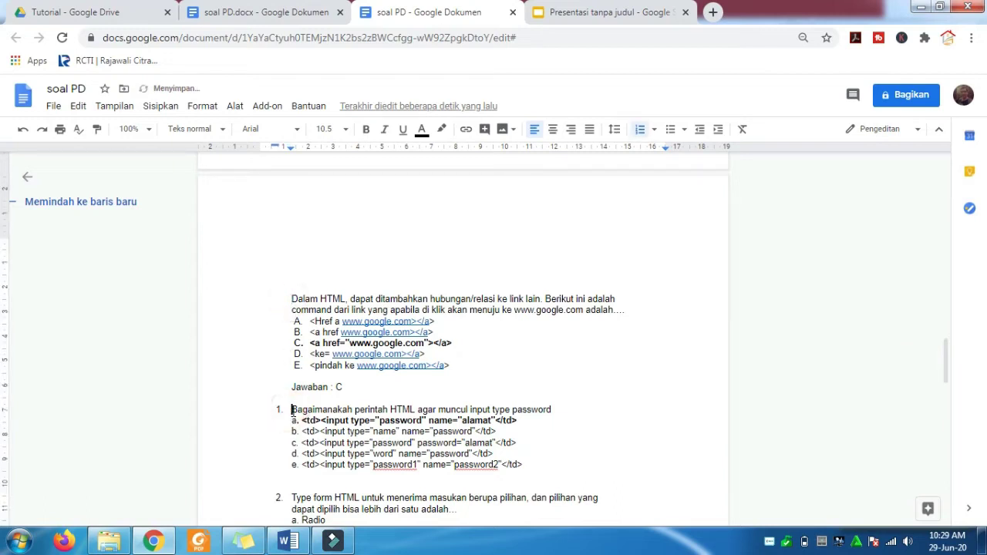
pyautogui.press('BackSpace')
pyautogui.scroll(-4, 292, 410)
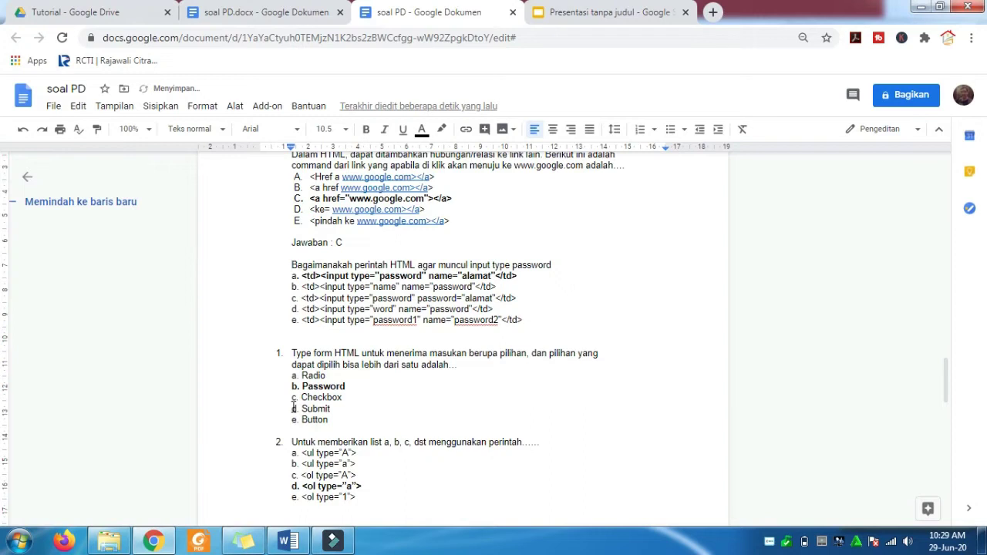
pyautogui.click(291, 355)
pyautogui.press('BackSpace')
pyautogui.click(292, 442)
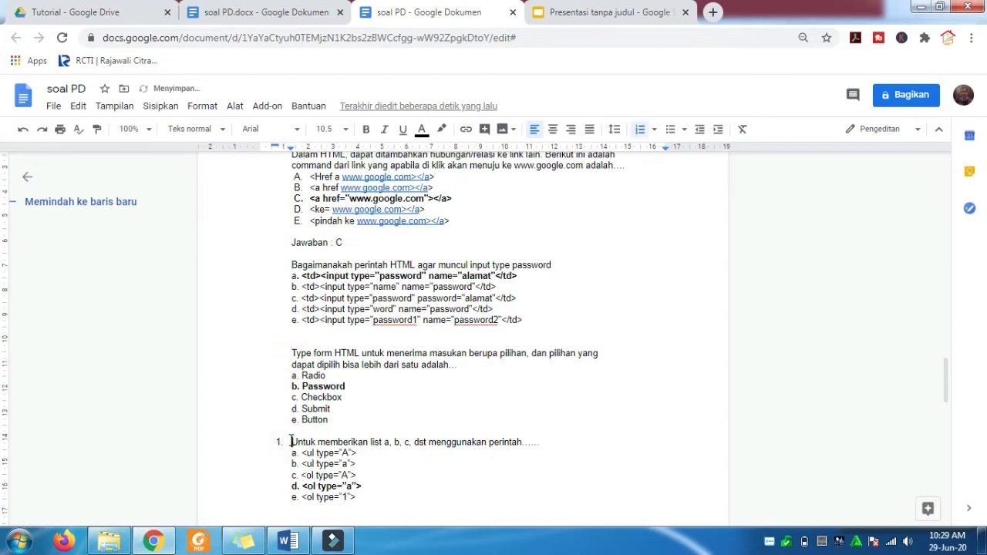
pyautogui.press('BackSpace')
pyautogui.scroll(-5, 292, 440)
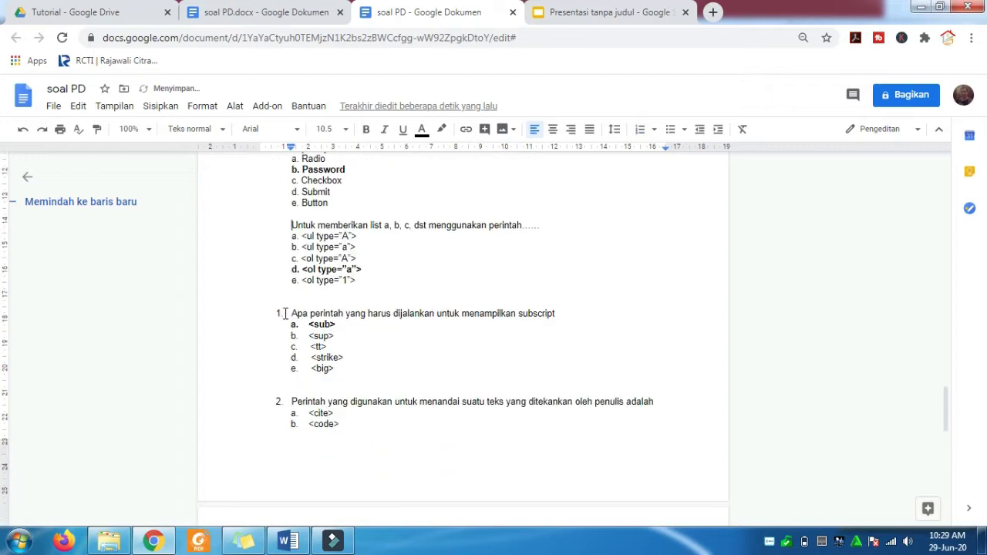
pyautogui.click(291, 313)
pyautogui.press('BackSpace')
pyautogui.click(292, 401)
pyautogui.press('BackSpace')
pyautogui.scroll(-5, 294, 398)
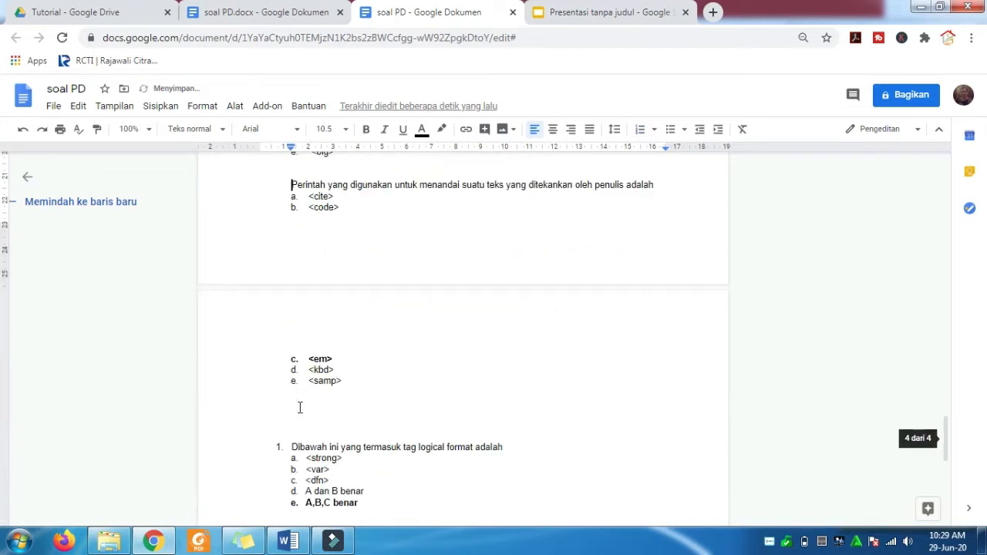
pyautogui.click(291, 446)
pyautogui.press('BackSpace')
pyautogui.scroll(-5, 291, 441)
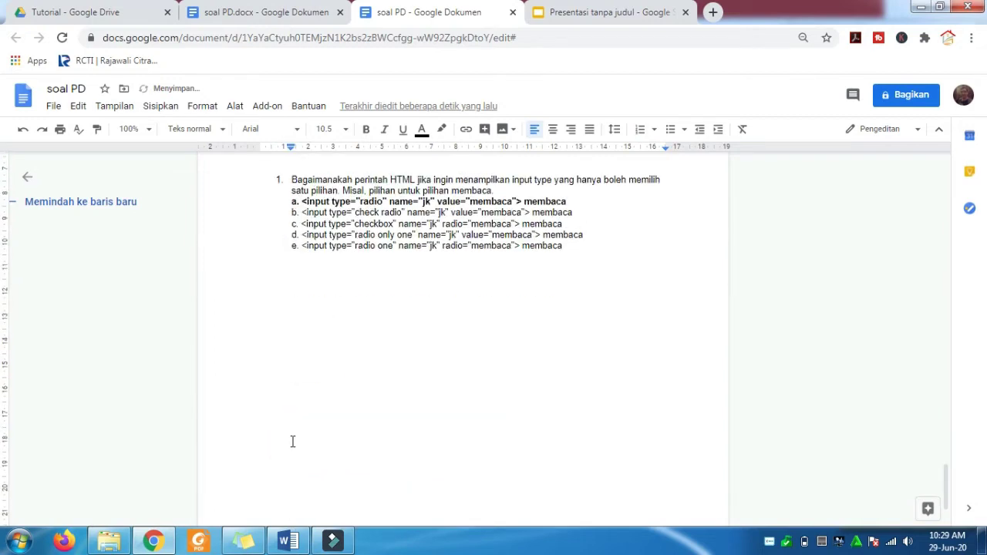
pyautogui.click(291, 175)
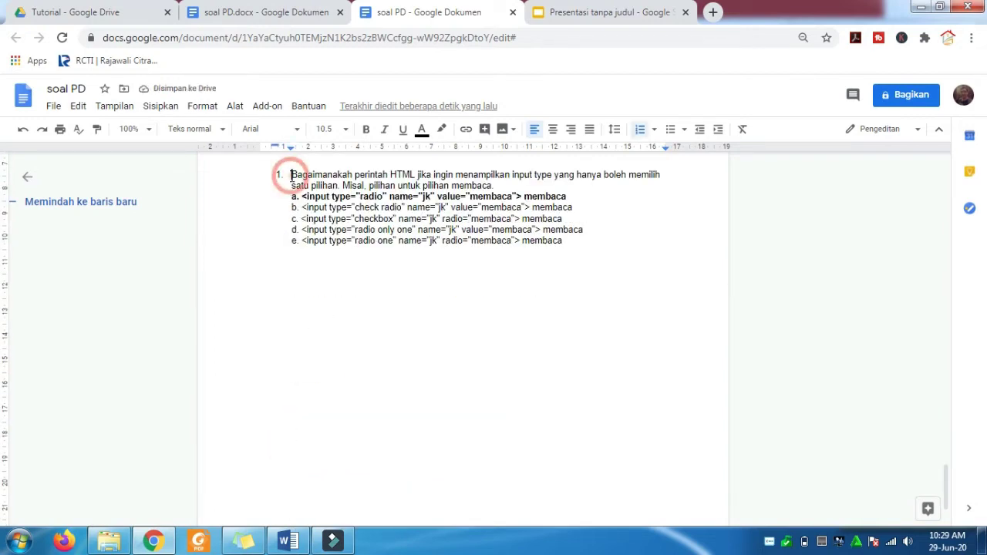
pyautogui.press('BackSpace')
# - Indent the first question with Tab so it aligns with the other questions
pyautogui.scroll(-15, 386, 319)
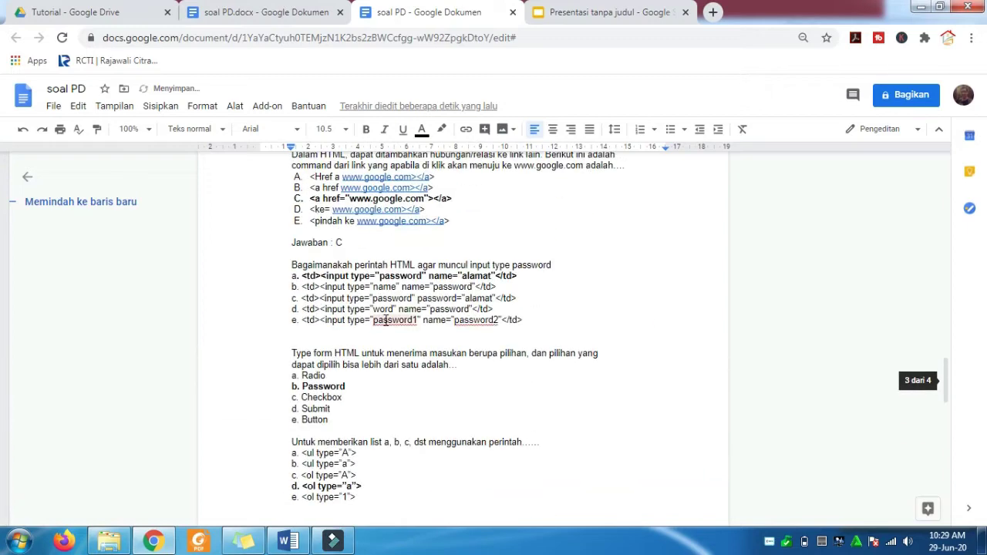
pyautogui.scroll(15, 385, 319)
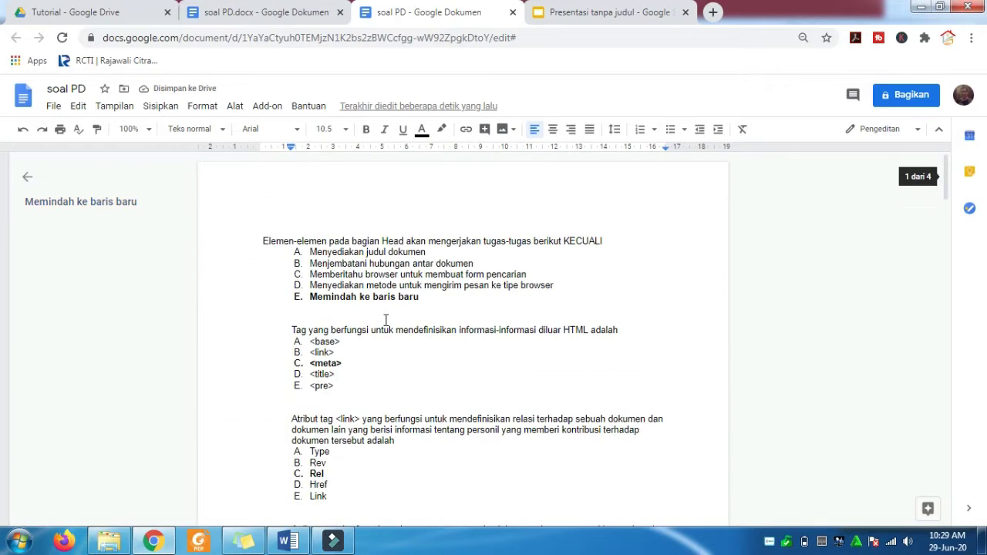
pyautogui.click(264, 241)
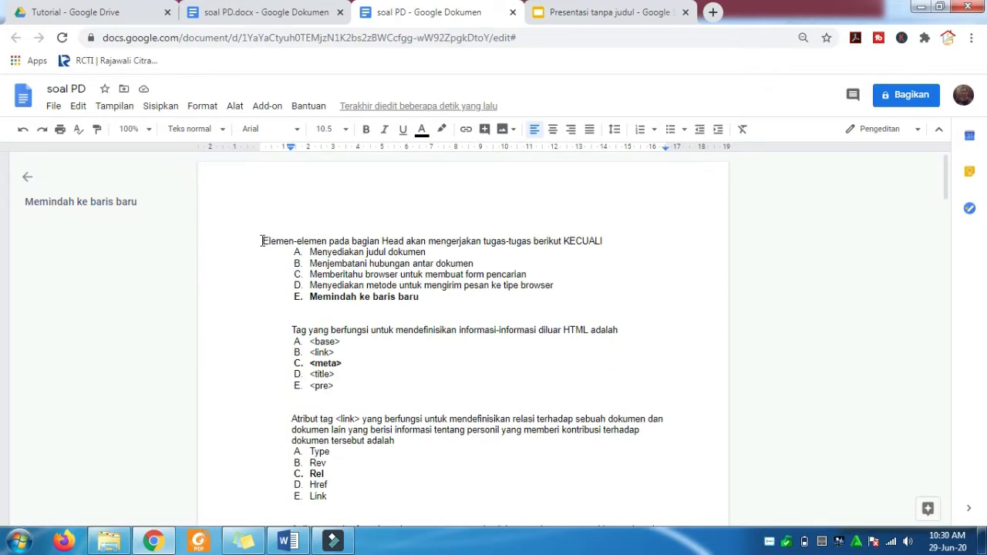
pyautogui.press('Tab')
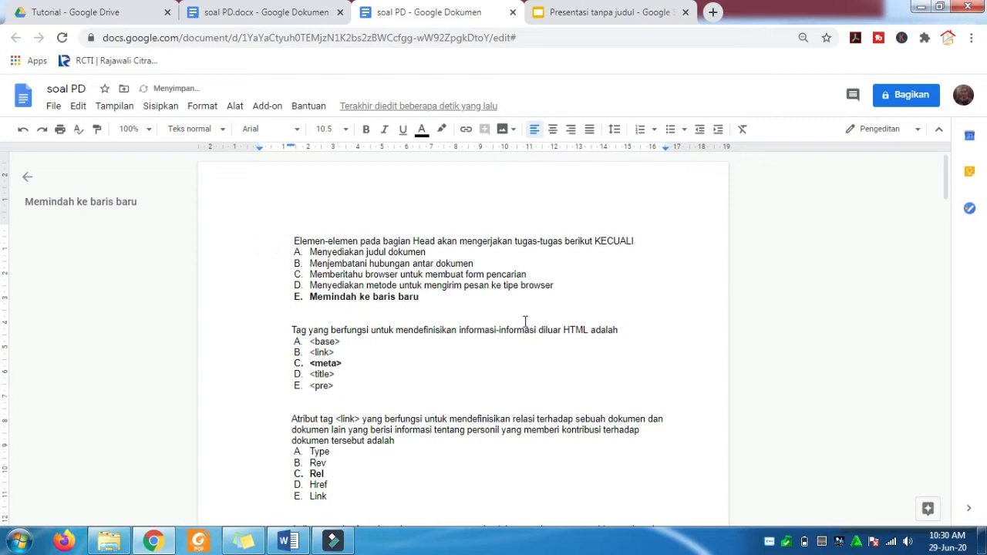
pyautogui.scroll(-1, 525, 321)
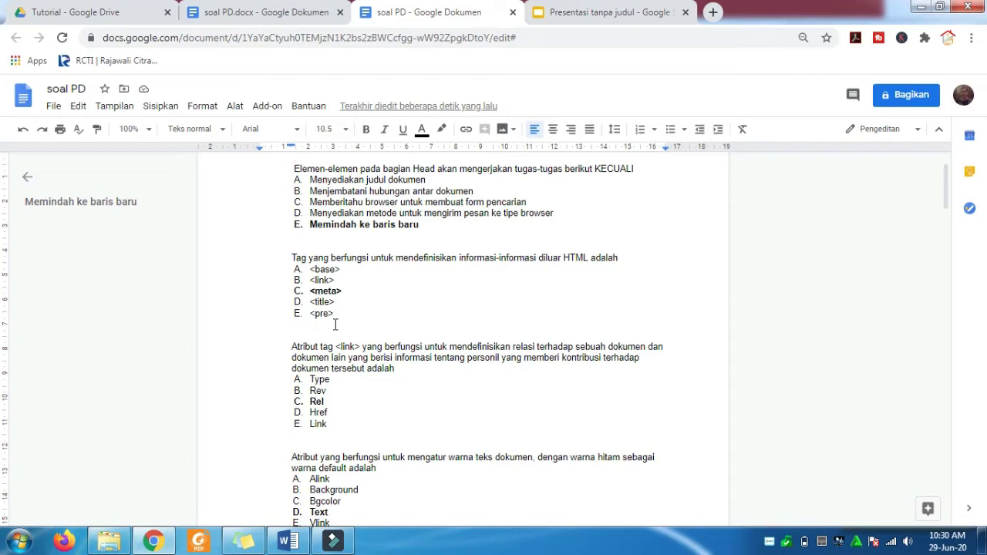
pyautogui.scroll(-4, 334, 325)
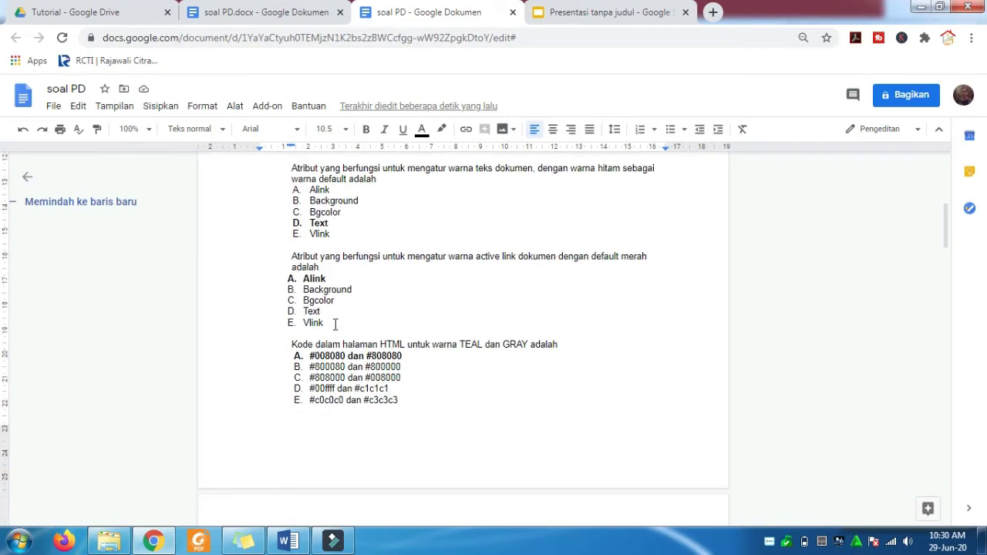
pyautogui.scroll(-10, 335, 325)
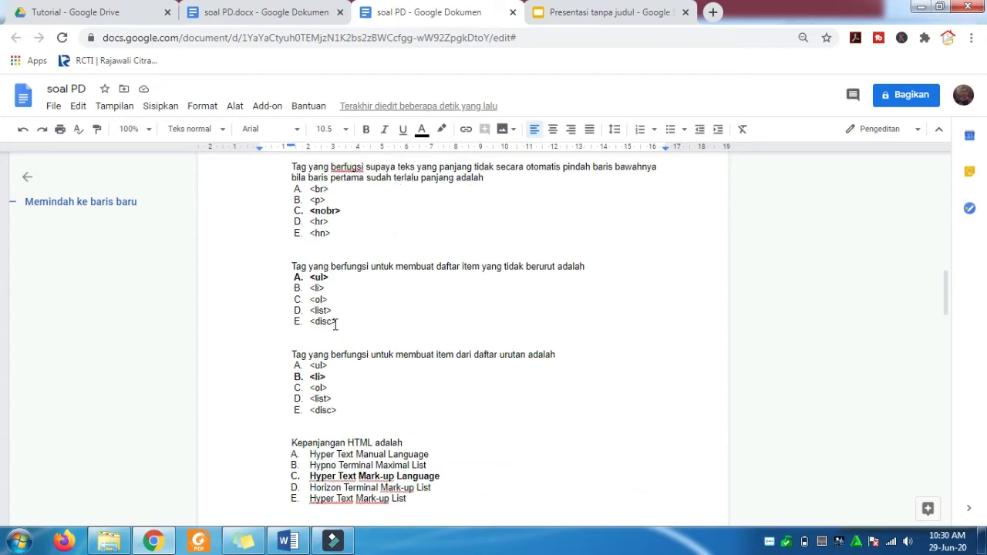
pyautogui.scroll(-3, 335, 325)
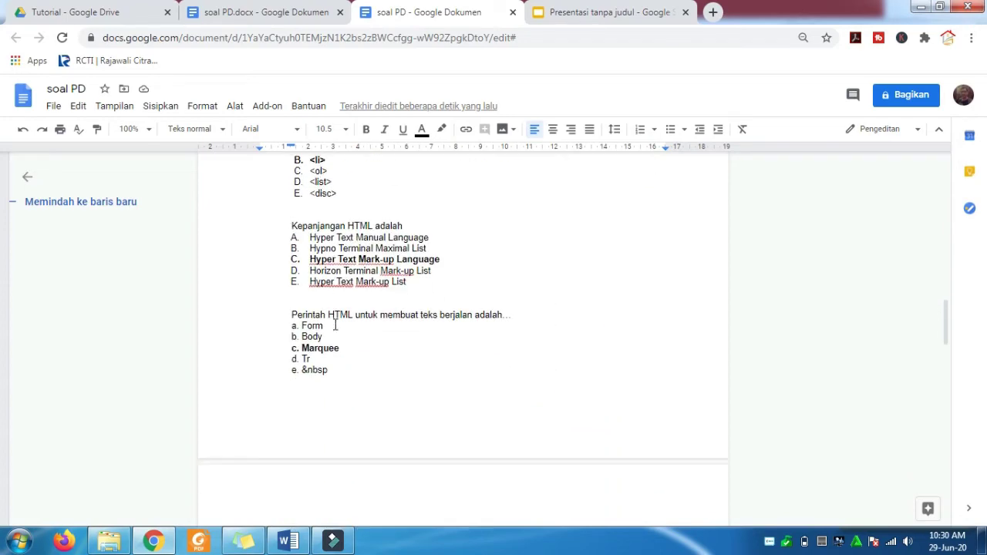
pyautogui.scroll(15, 335, 324)
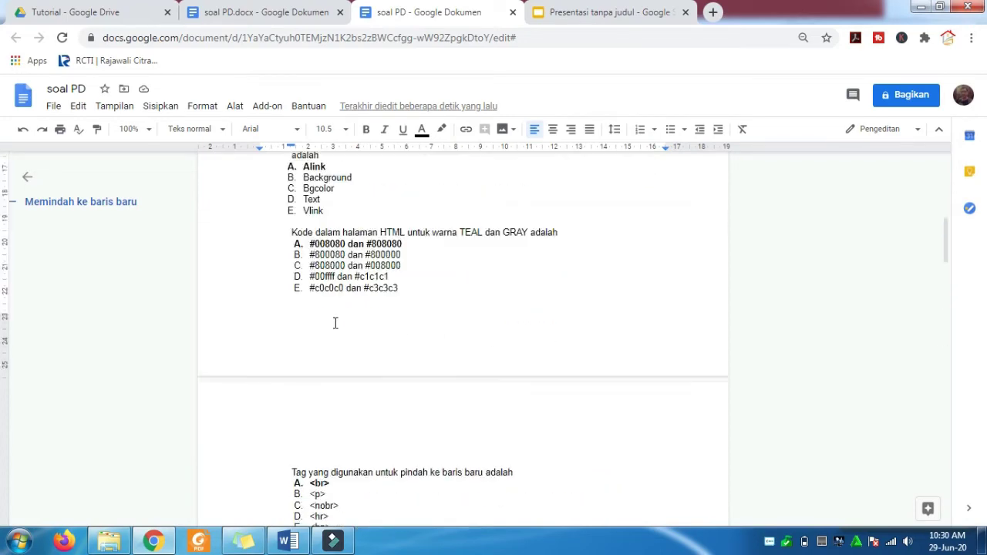
pyautogui.scroll(5, 335, 325)
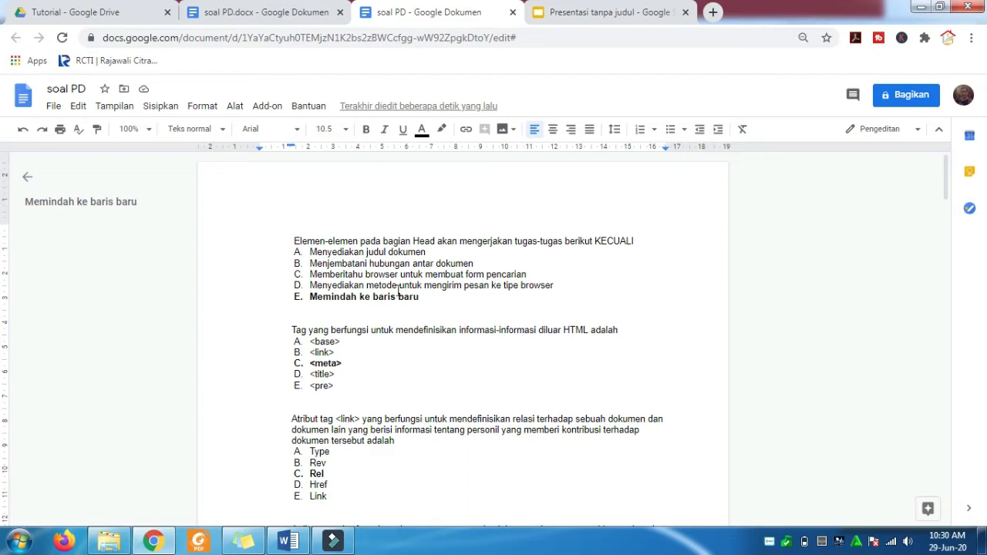
pyautogui.click(96, 15)
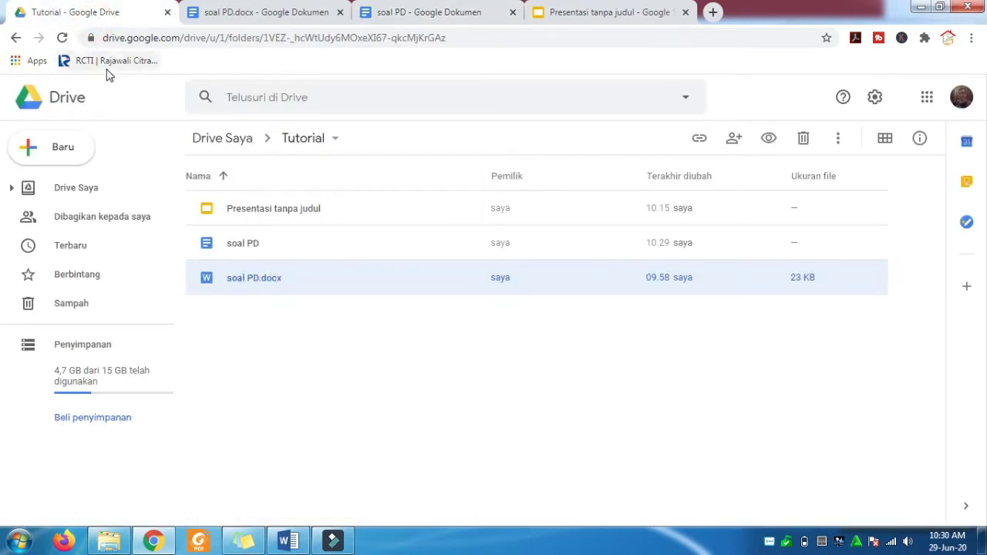
# - Create a new blank Google Formulir from Drive's Baru > Lainnya menu
pyautogui.click(73, 152)
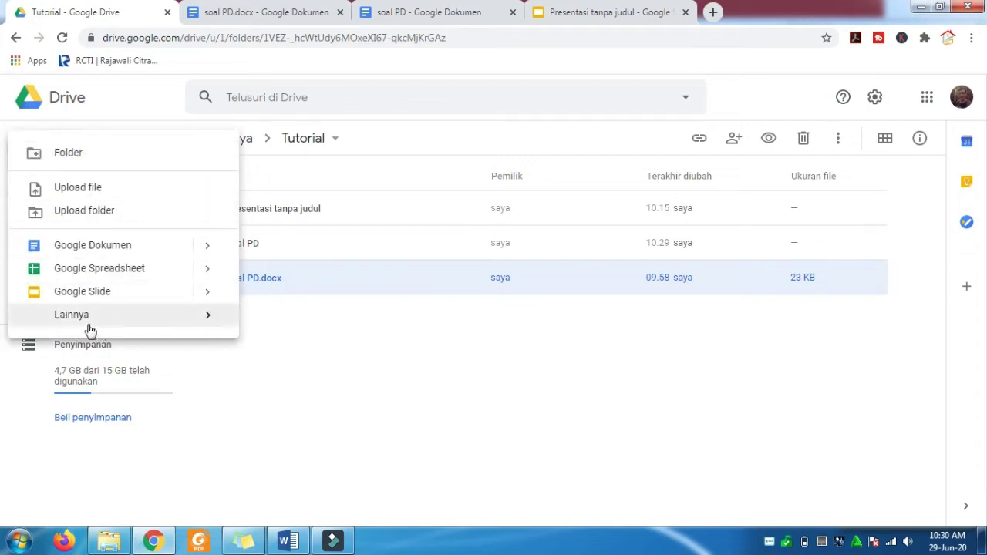
pyautogui.moveTo(89, 328)
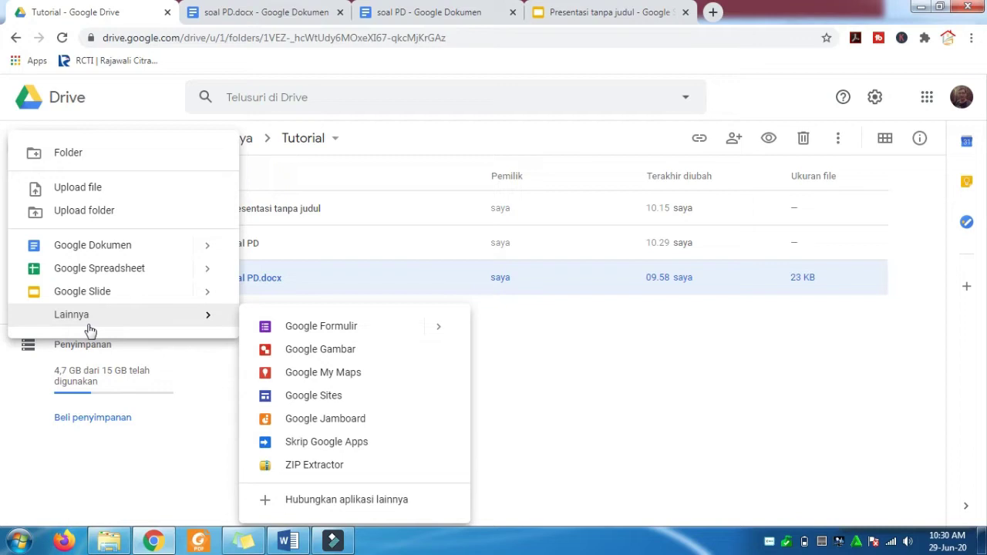
pyautogui.click(322, 327)
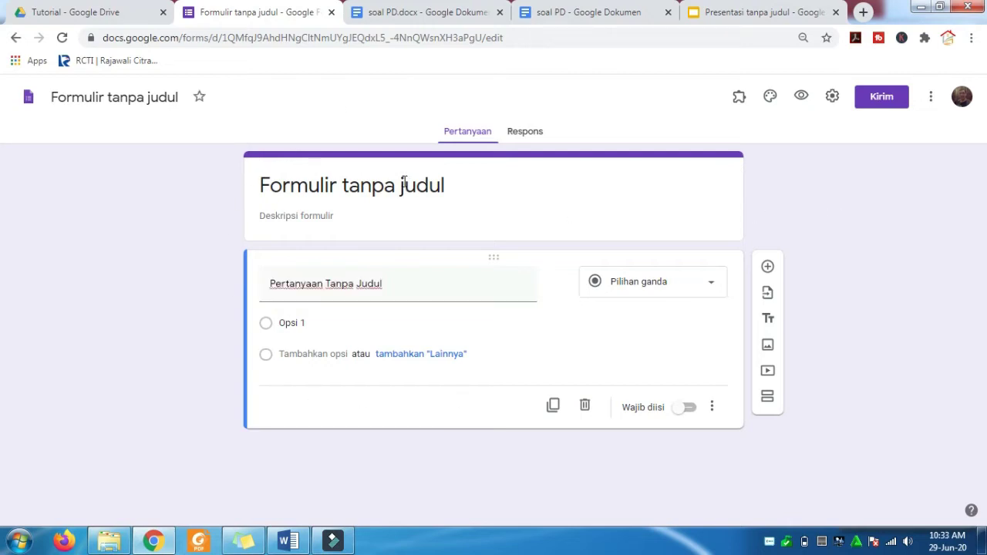
# - Rename the untitled form to 'ULANGAN TENGAH SEMESTER'
pyautogui.click(404, 184)
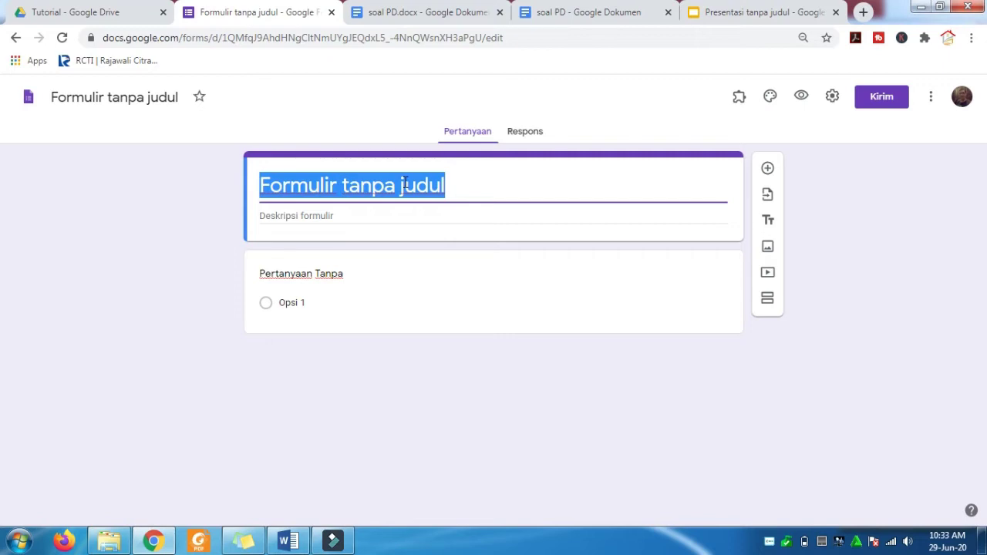
pyautogui.write('uLA')
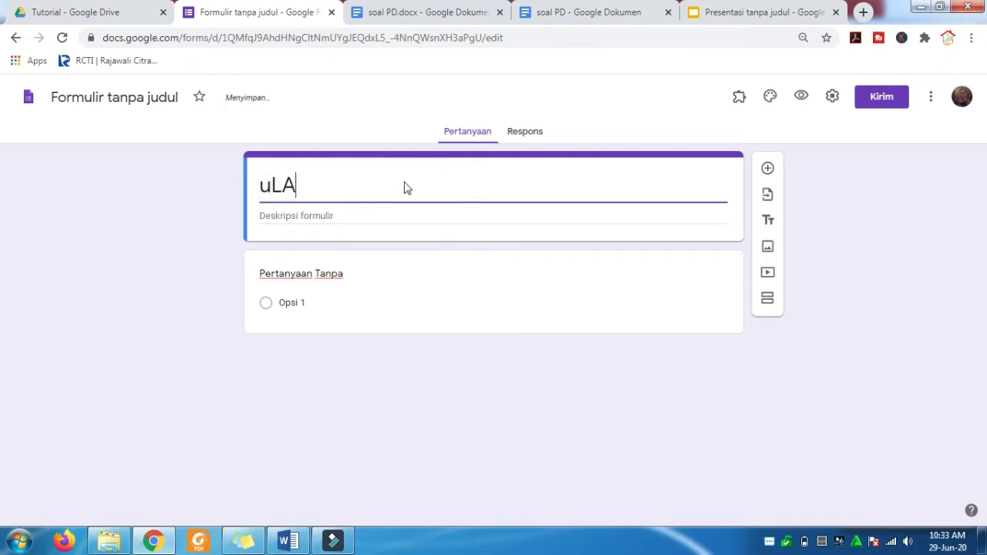
pyautogui.press('BackSpace')
pyautogui.press('BackSpace')
pyautogui.press('BackSpace')
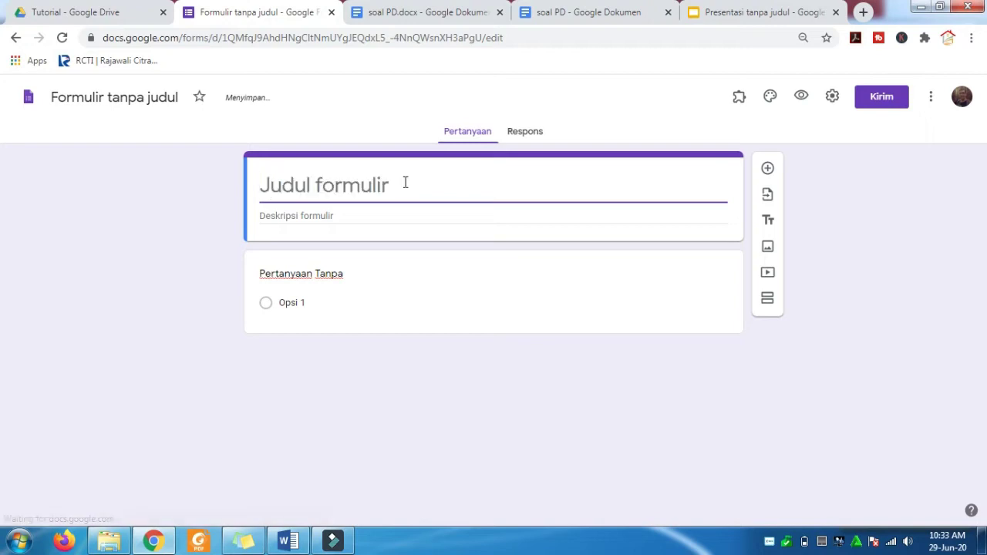
pyautogui.write('ULANGAN ')
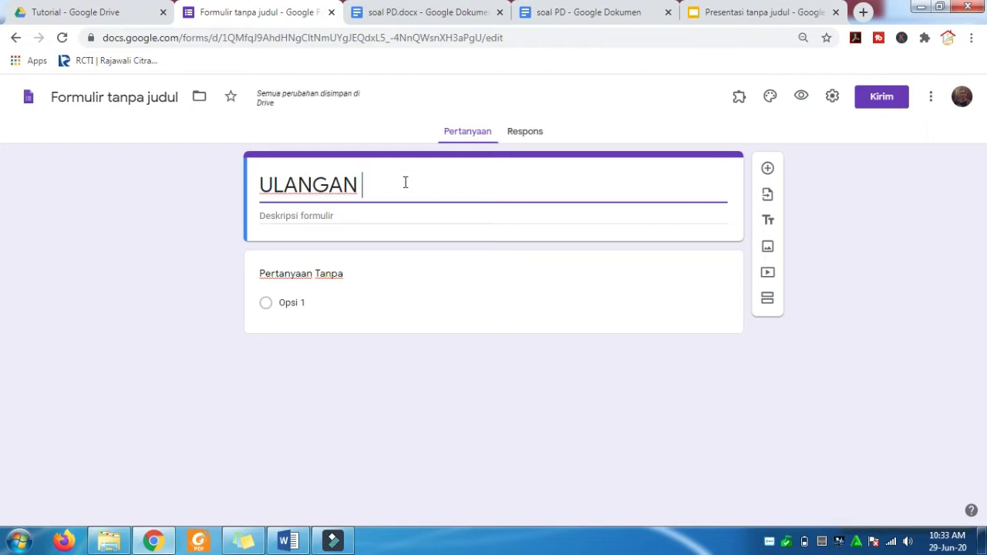
pyautogui.write('TENGAH ')
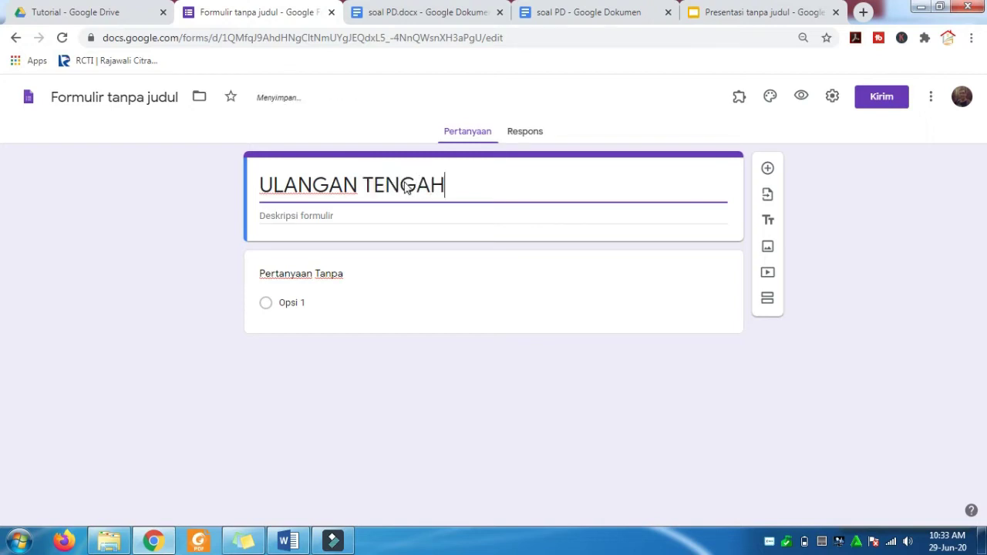
pyautogui.write('SE')
pyautogui.write('MESTER')
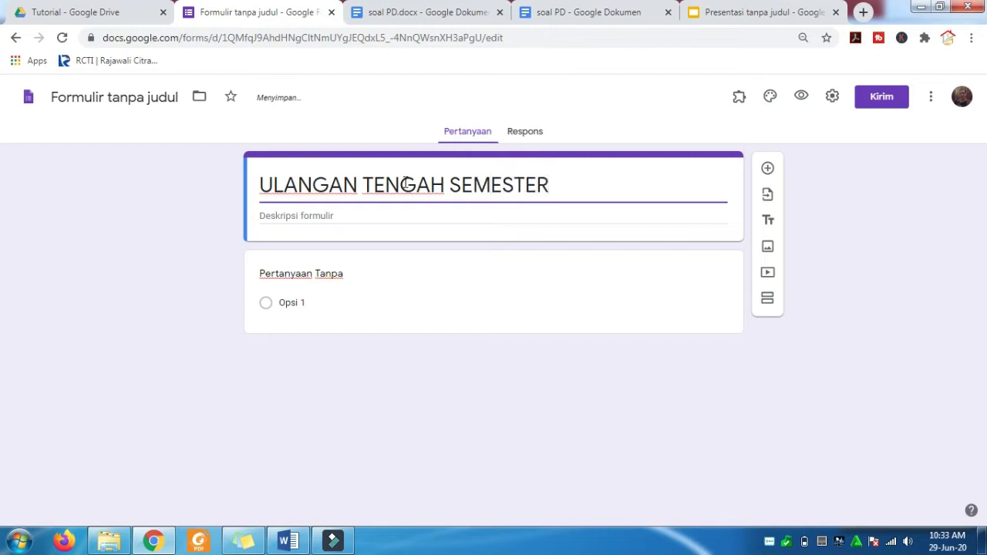
pyautogui.click(313, 280)
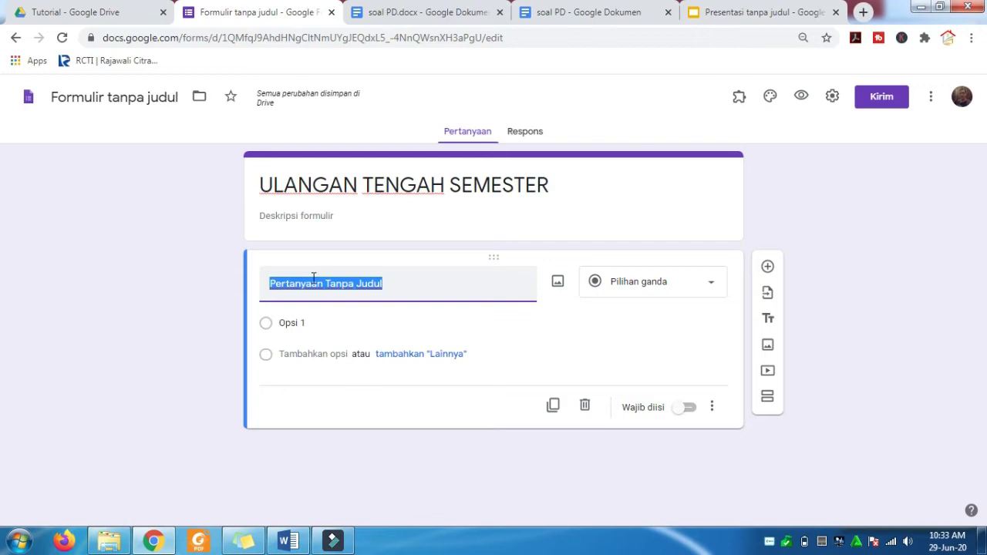
# - Title the first question 'NAMA SISWA', mark it Wajib diisi, and add a new question below
pyautogui.write('N')
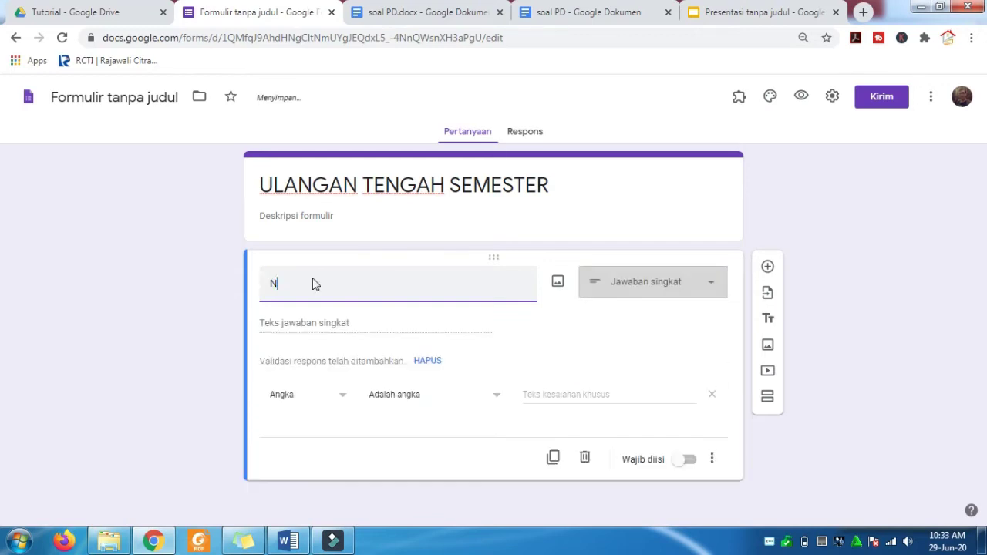
pyautogui.write('MA]')
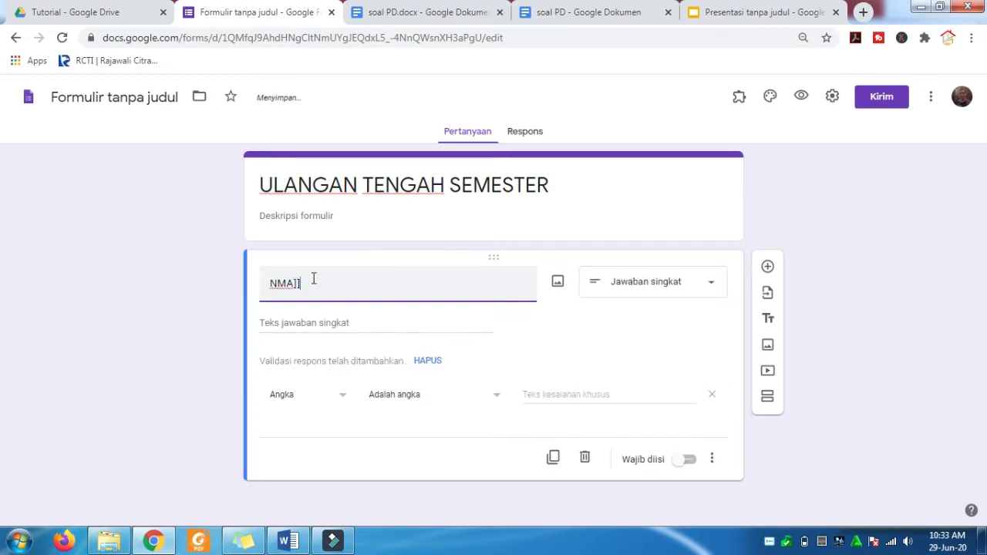
pyautogui.press('BackSpace')
pyautogui.press('BackSpace')
pyautogui.press('BackSpace')
pyautogui.press('BackSpace')
pyautogui.write('AMA SISWA')
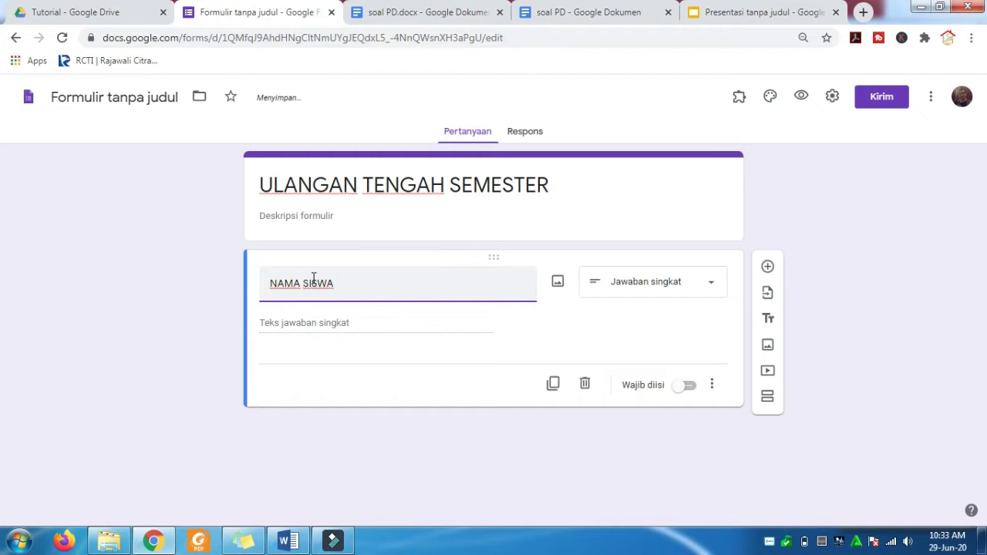
pyautogui.click(691, 389)
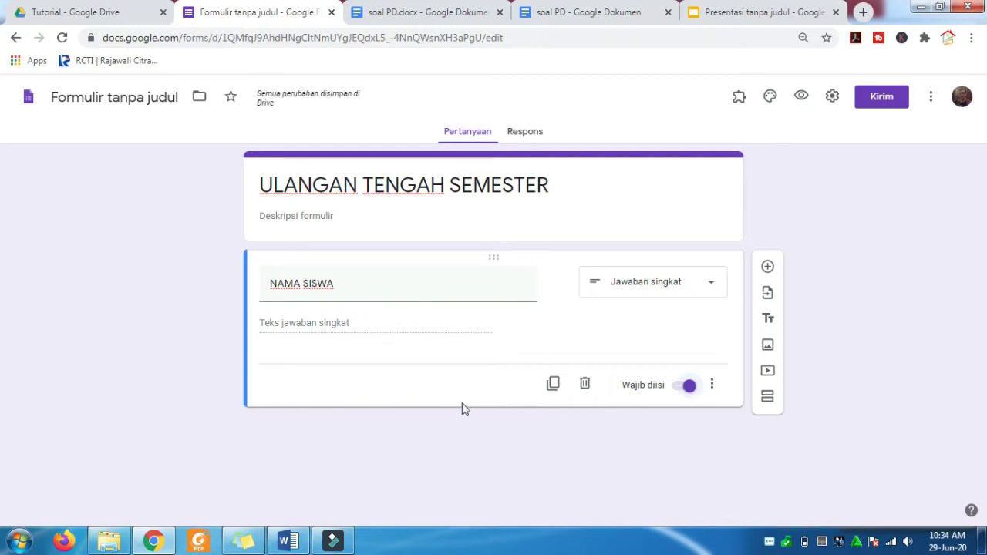
pyautogui.click(769, 267)
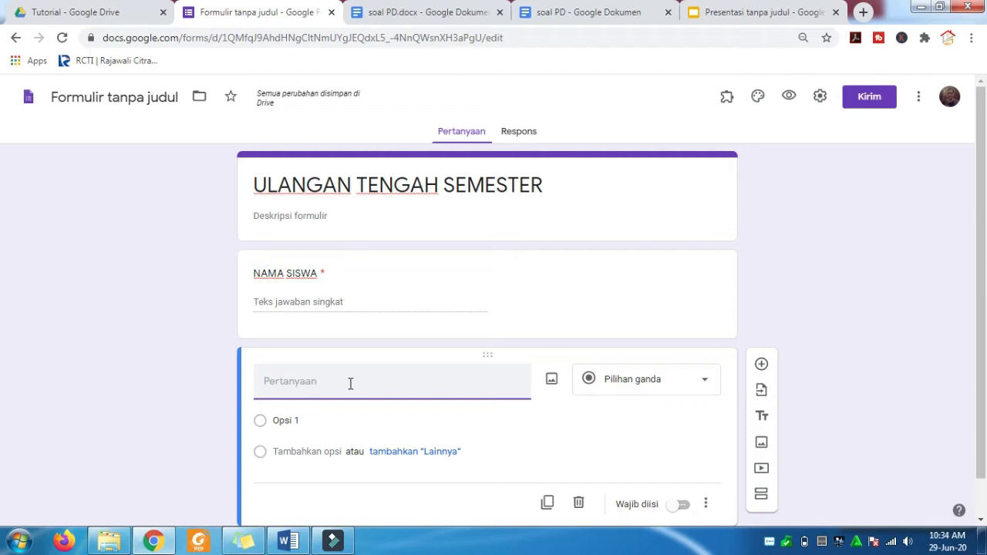
# - Title the second question 'NOMOR INDUK SISWA' and add a new blank question after it
pyautogui.write('NOMO')
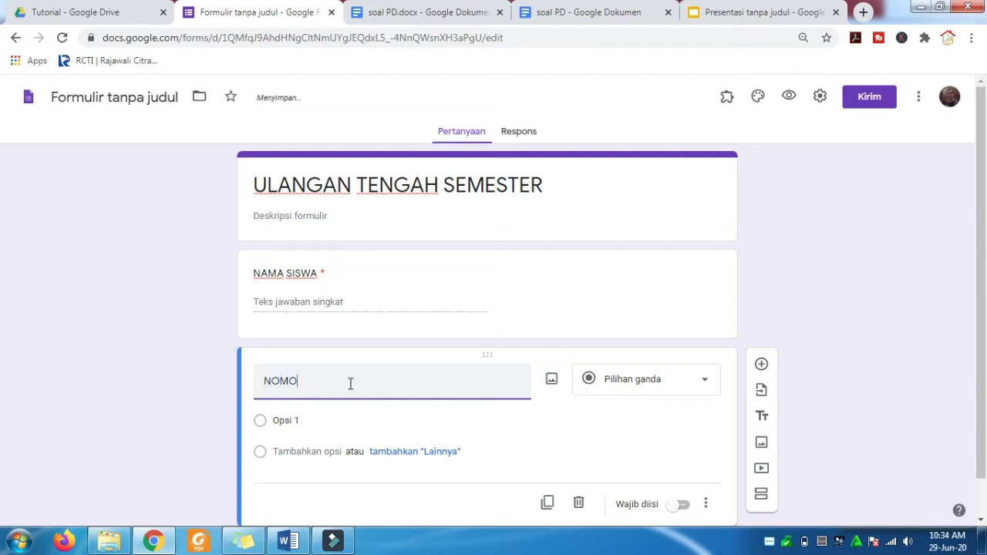
pyautogui.write('R INDU')
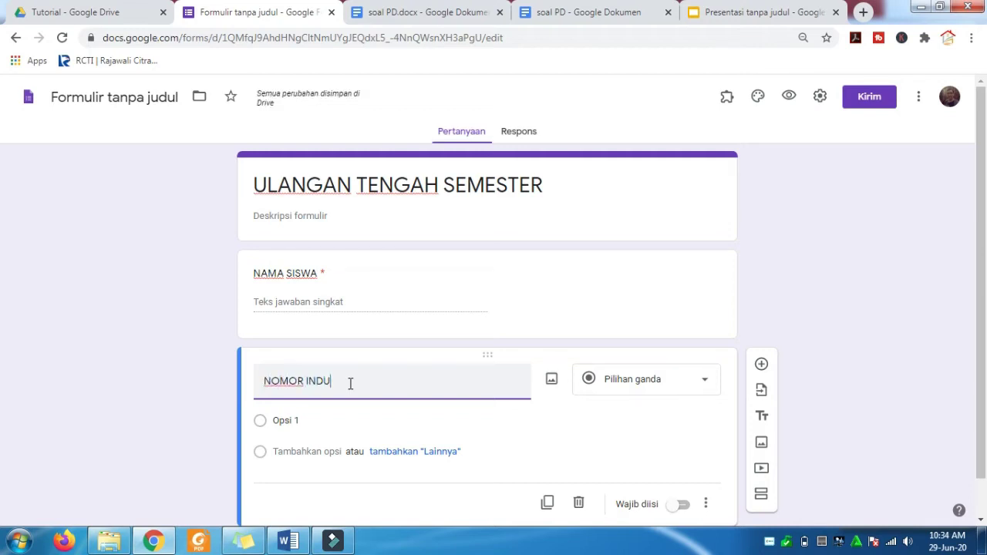
pyautogui.write('K SISWA')
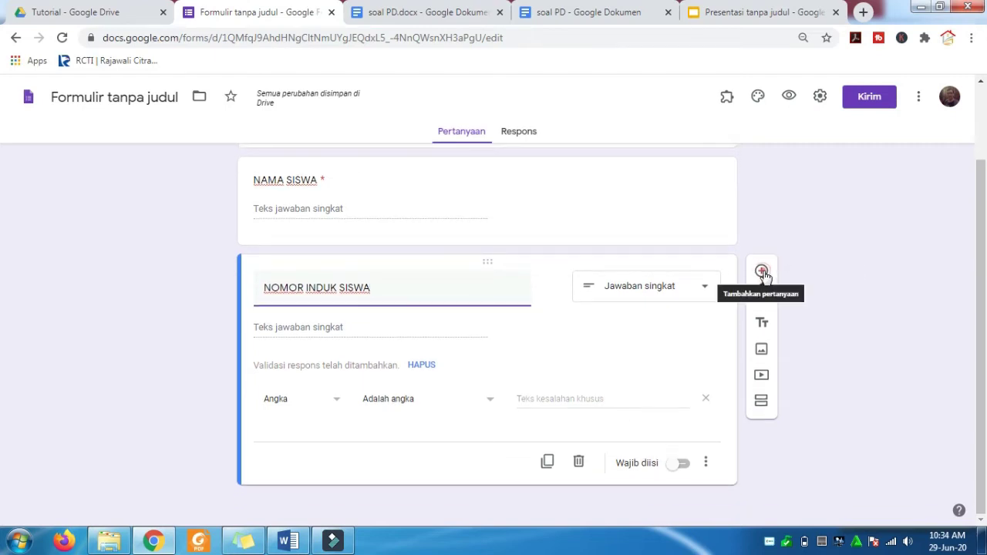
pyautogui.click(762, 272)
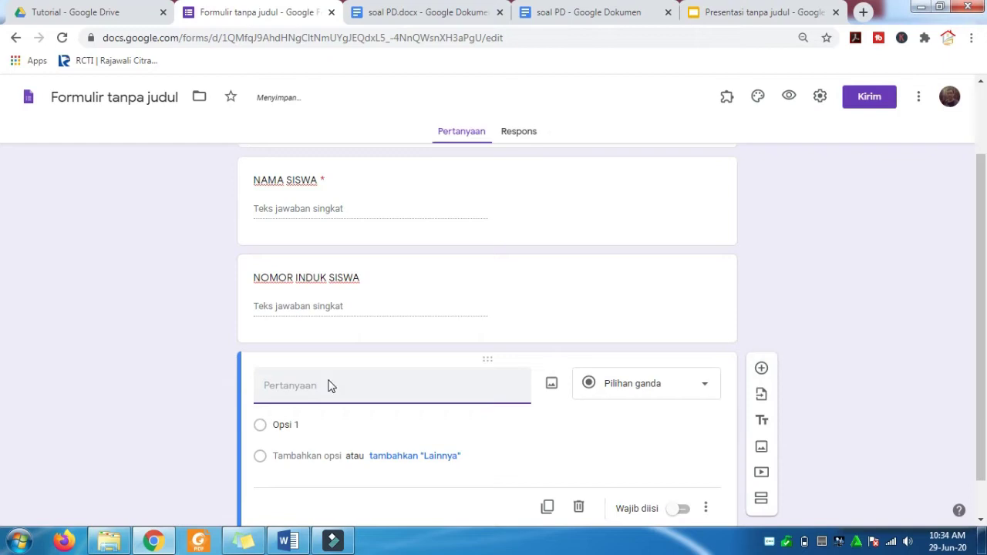
# - Make the new question a 'KELAS' drop-down with options X A, X B and X C
pyautogui.write('K')
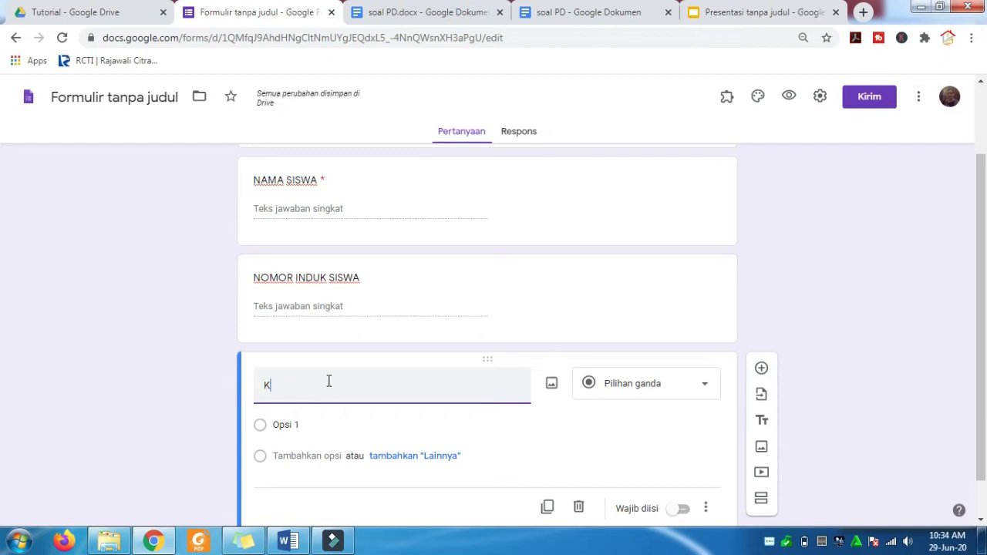
pyautogui.write('ELAS')
pyautogui.click(703, 384)
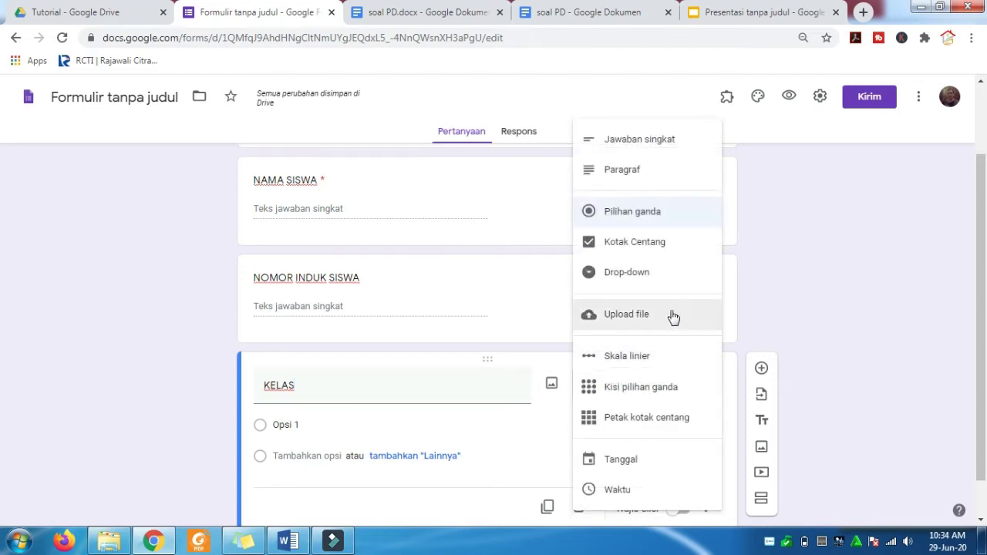
pyautogui.click(644, 276)
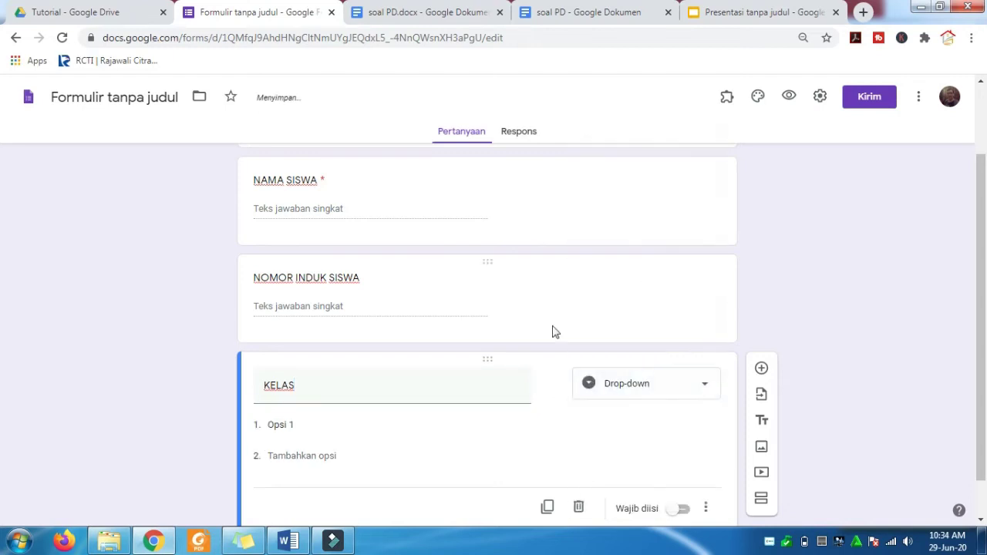
pyautogui.click(316, 420)
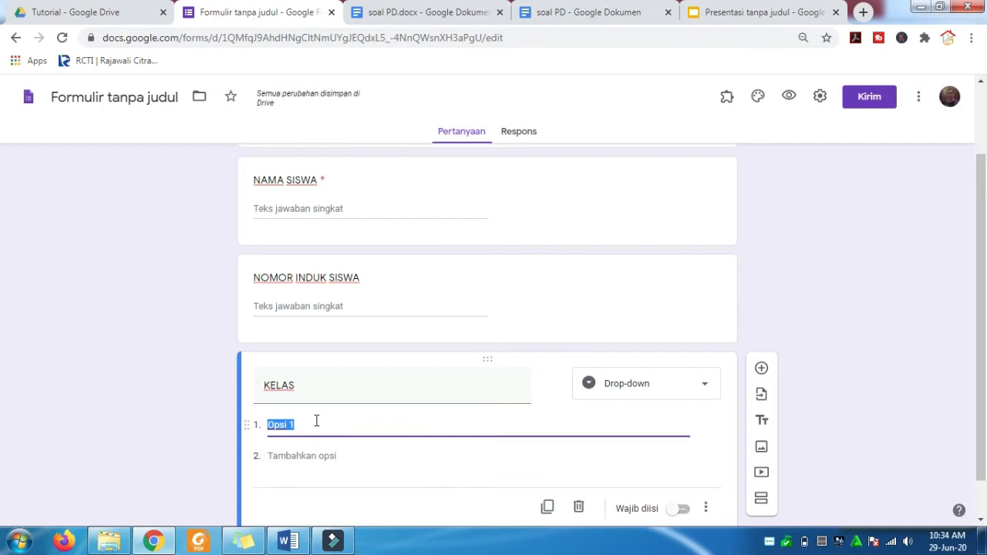
pyautogui.write('X')
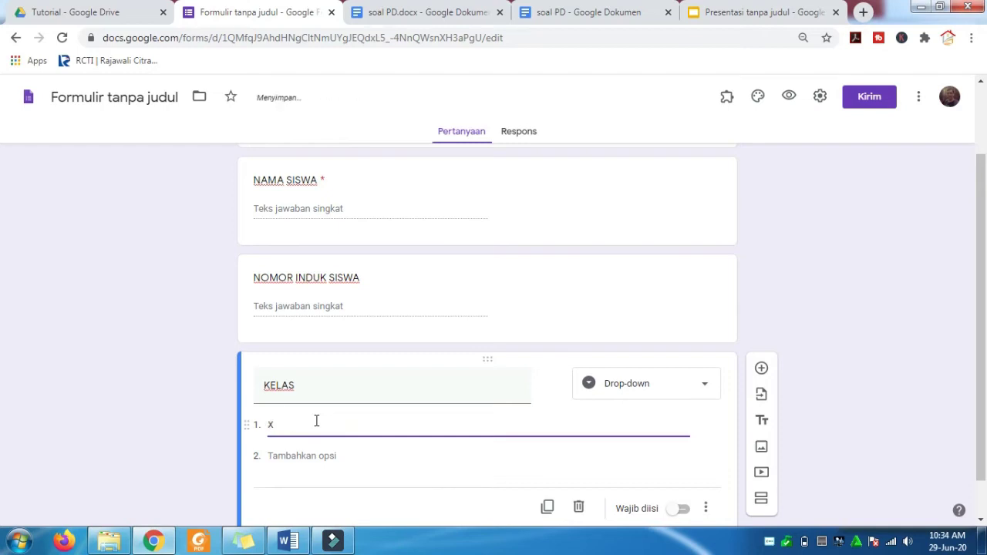
pyautogui.write(' A')
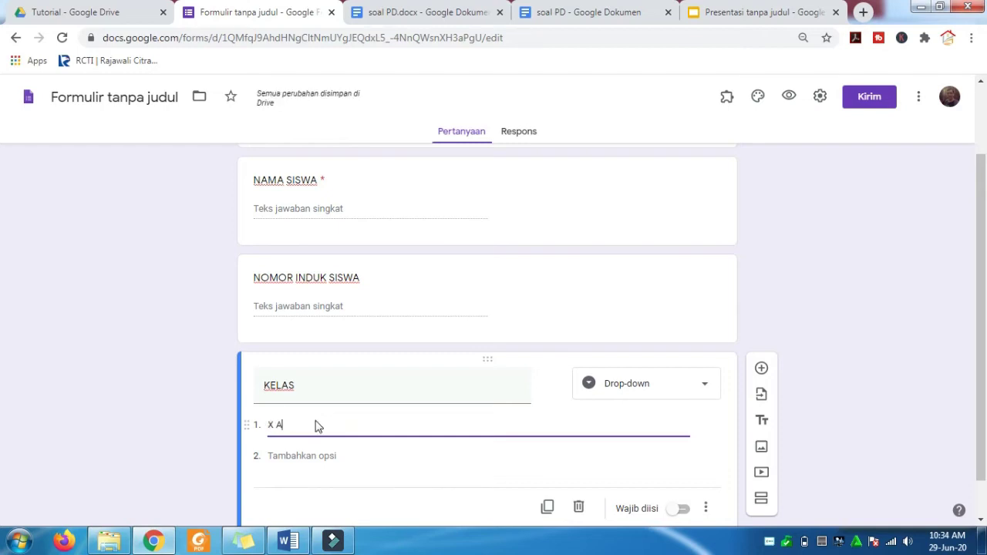
pyautogui.click(296, 455)
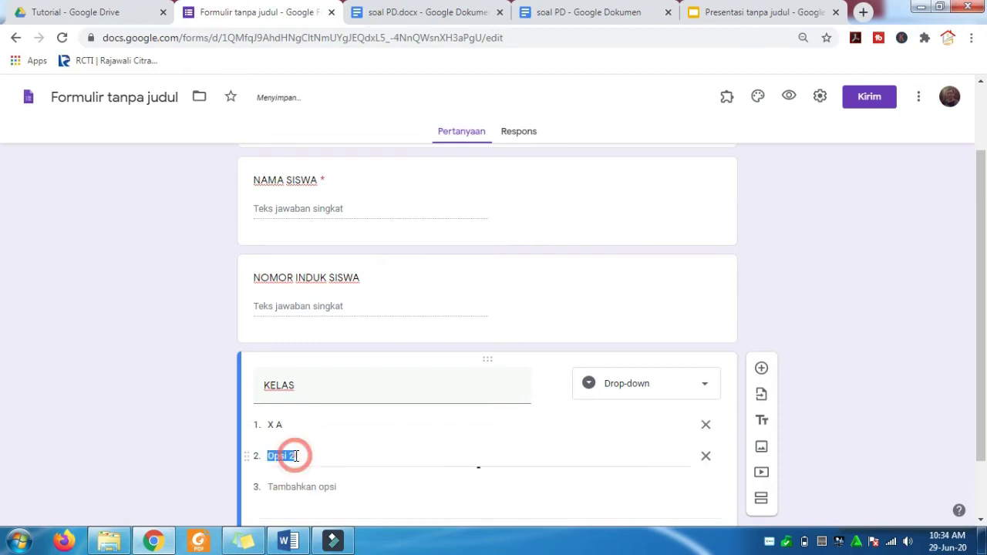
pyautogui.write('X ')
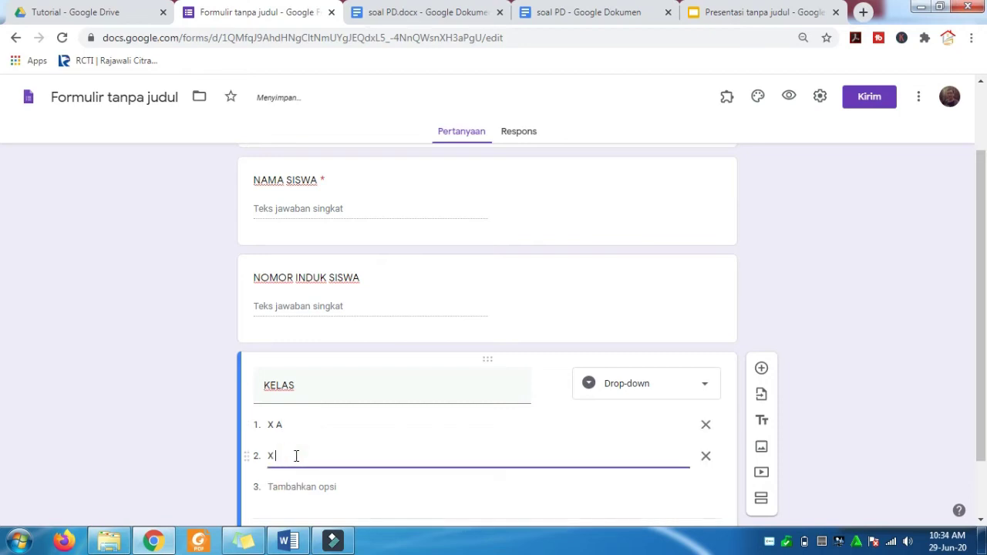
pyautogui.write('B')
pyautogui.click(292, 487)
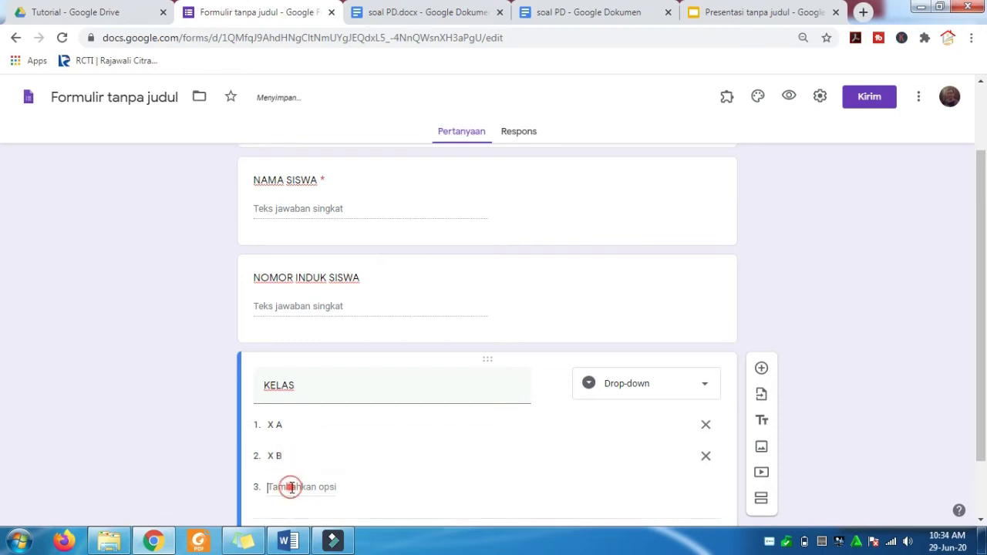
pyautogui.write('X C')
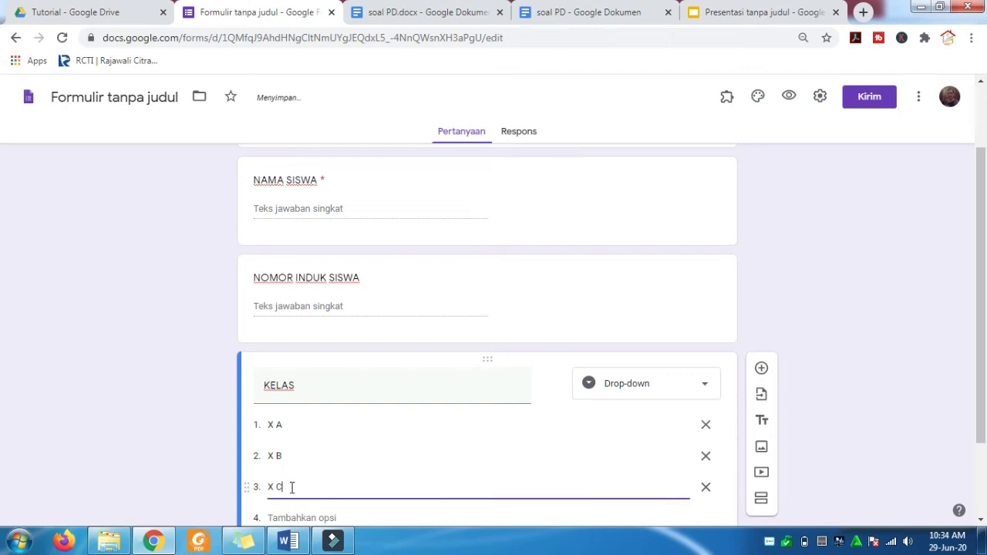
# - Turn on 'Wajib diisi' for both the KELAS and NOMOR INDUK SISWA questions
pyautogui.scroll(-2, 453, 354)
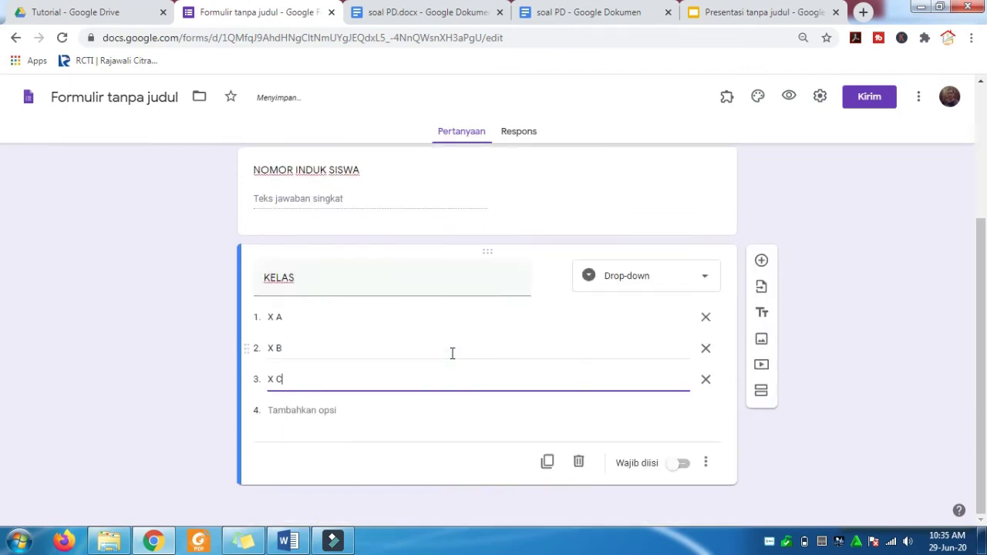
pyautogui.click(684, 465)
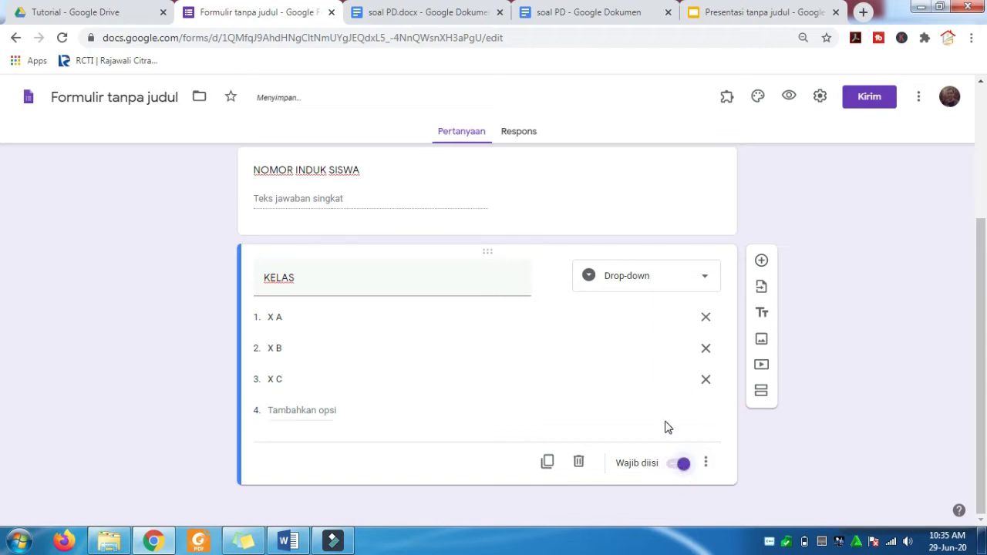
pyautogui.scroll(3, 657, 312)
pyautogui.click(637, 385)
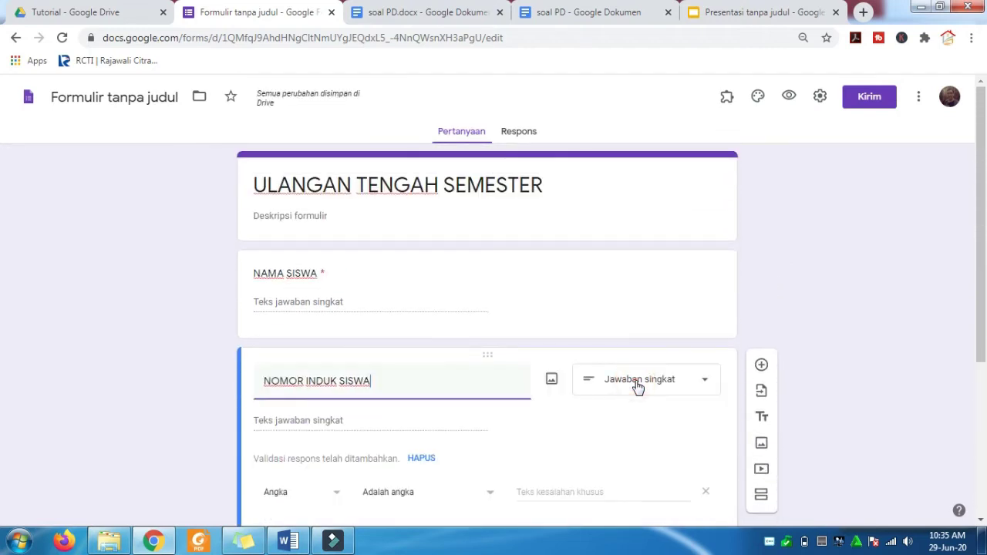
pyautogui.scroll(-2, 671, 430)
pyautogui.click(684, 413)
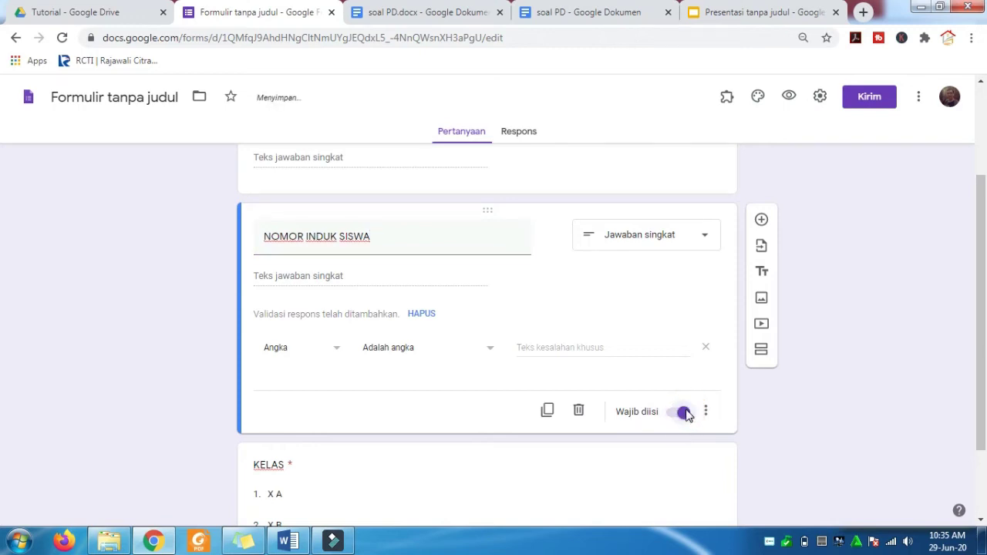
pyautogui.scroll(2, 685, 415)
pyautogui.scroll(-3, 683, 419)
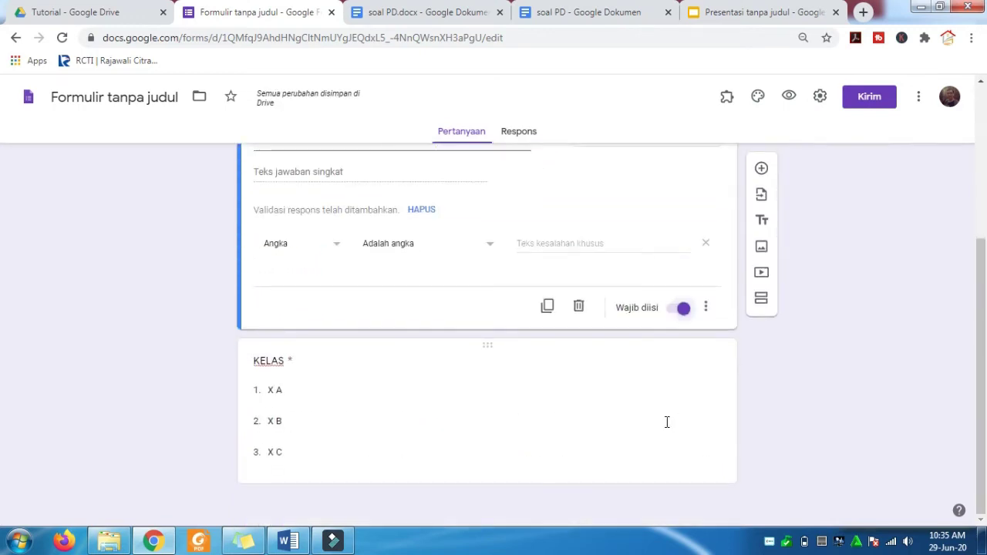
pyautogui.click(589, 399)
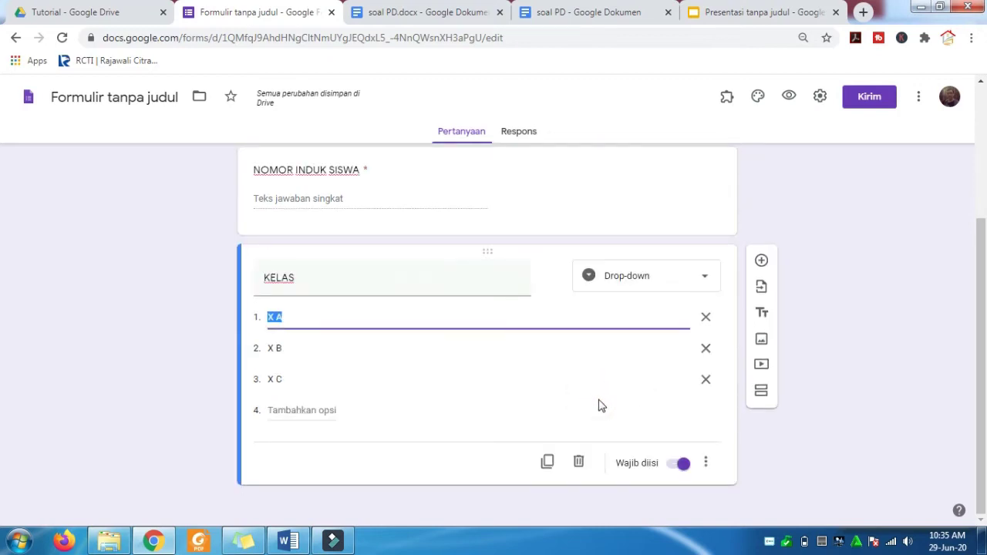
# - Add a required question titled 'EMAIL' below KELAS
pyautogui.click(762, 263)
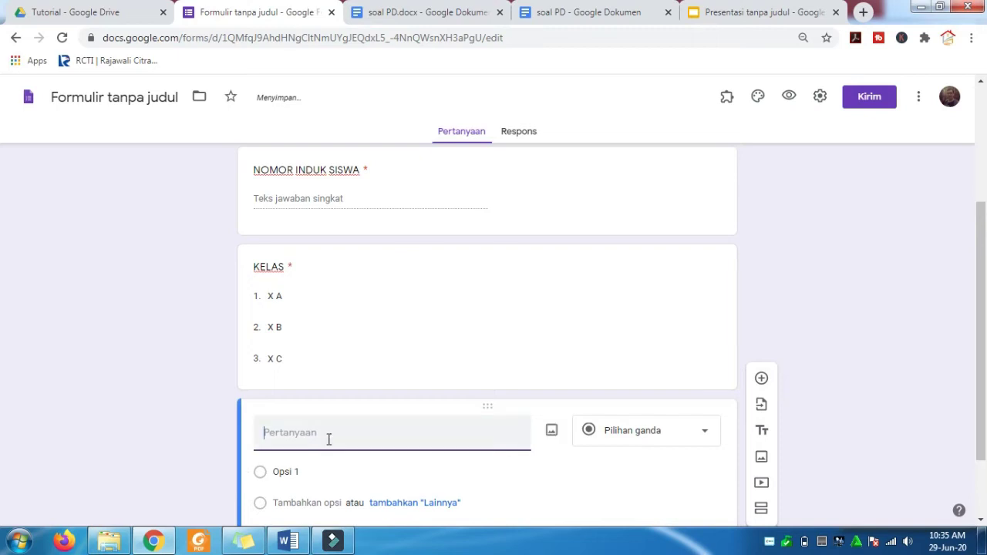
pyautogui.click(328, 435)
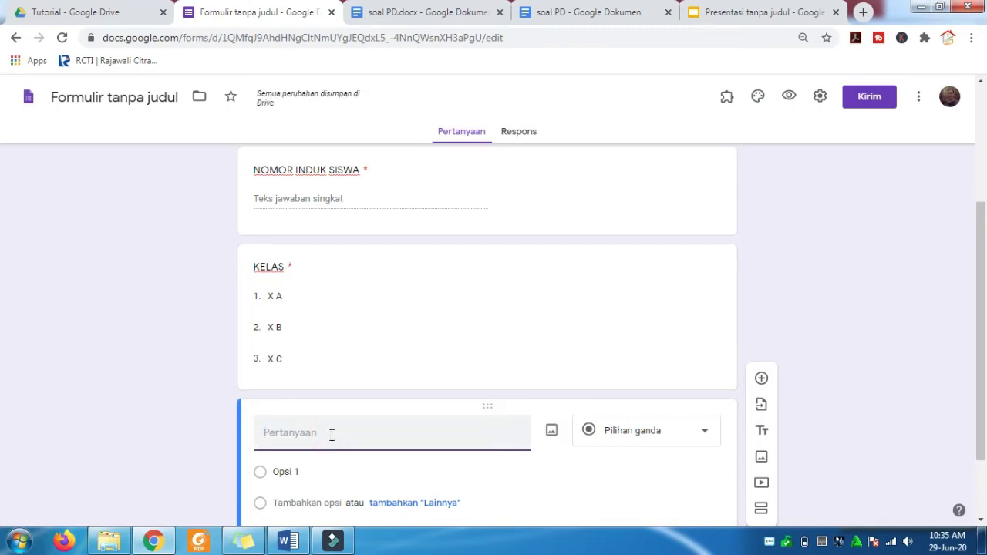
pyautogui.write('EMAIL')
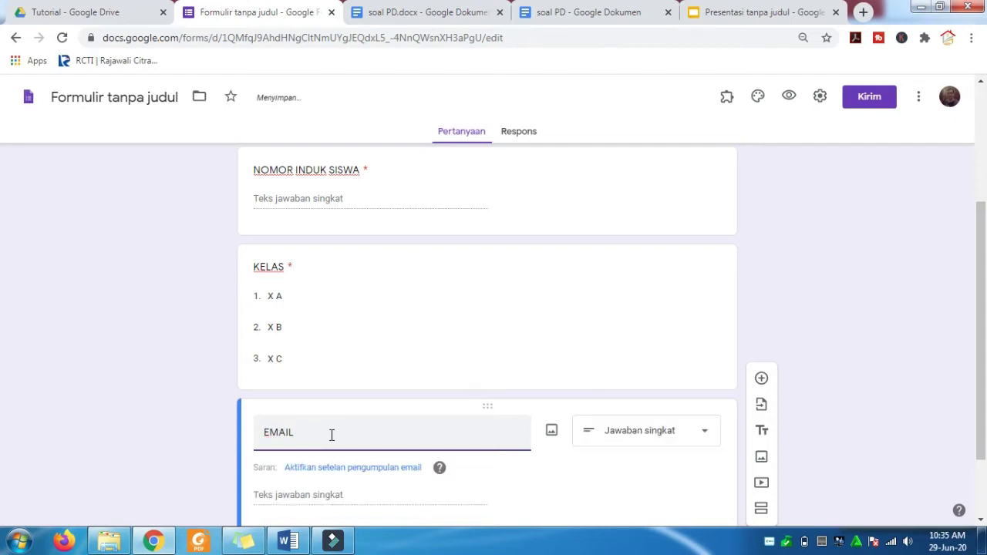
pyautogui.scroll(-1, 396, 425)
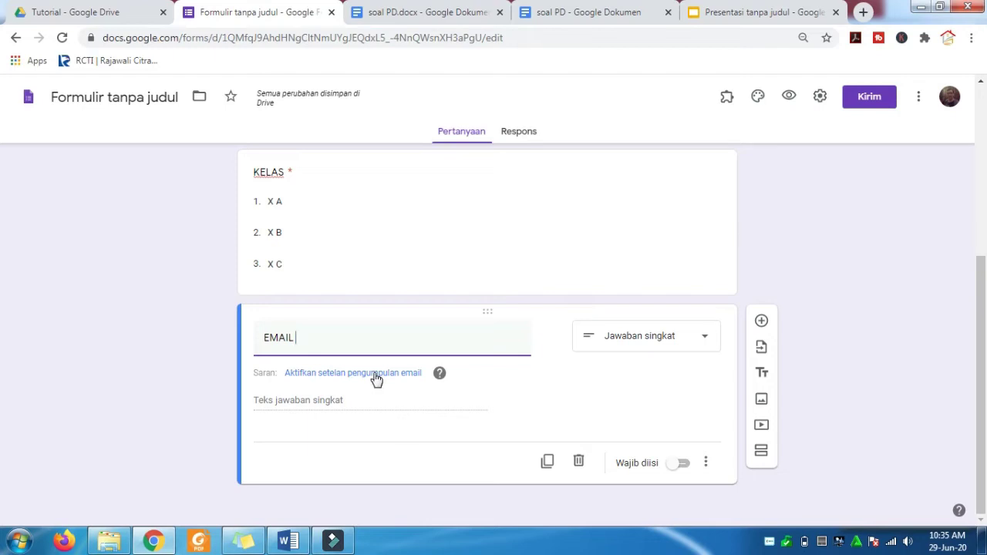
pyautogui.click(687, 469)
# - Enable automatic email address collection for respondents instead of the EMAIL question
pyautogui.click(334, 375)
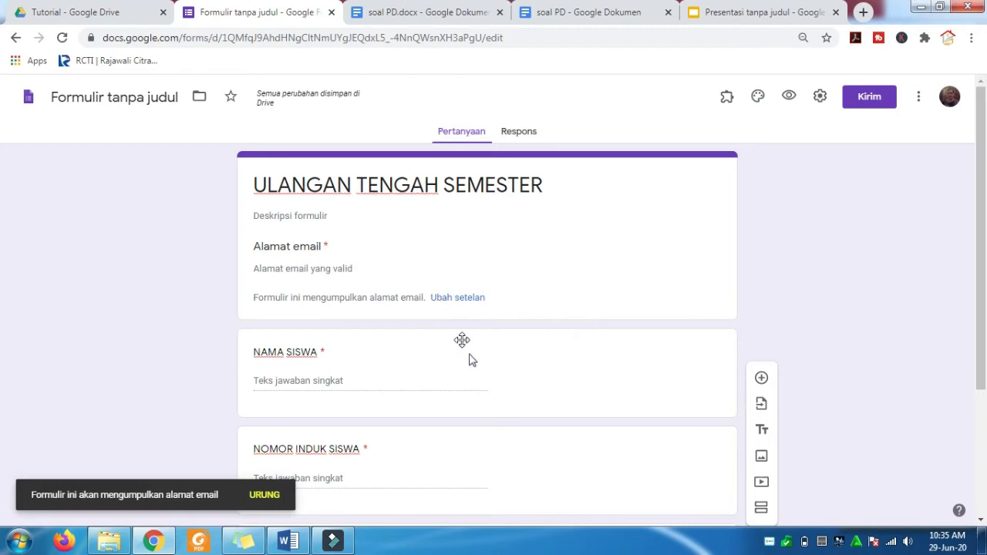
pyautogui.scroll(-1, 491, 384)
pyautogui.scroll(-2, 491, 384)
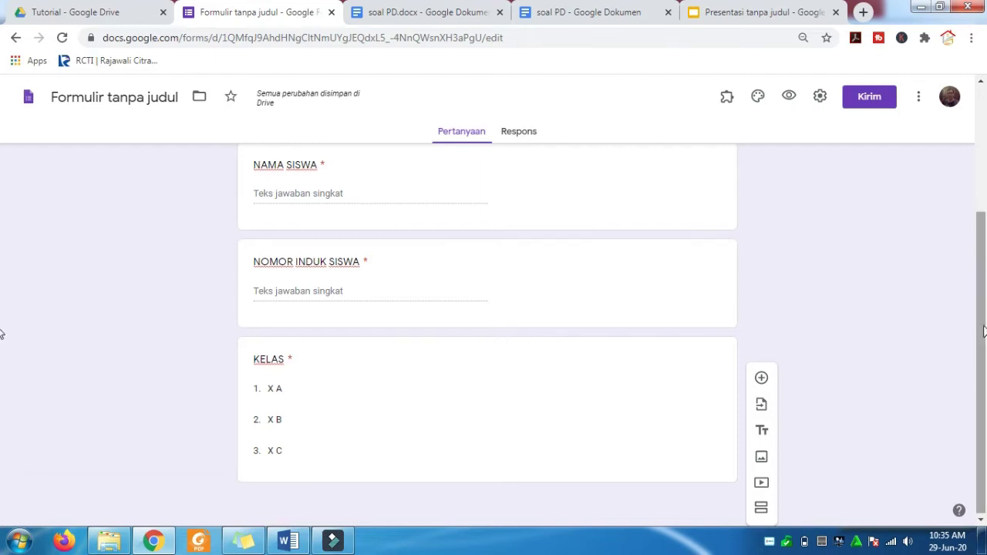
pyautogui.scroll(2, 818, 385)
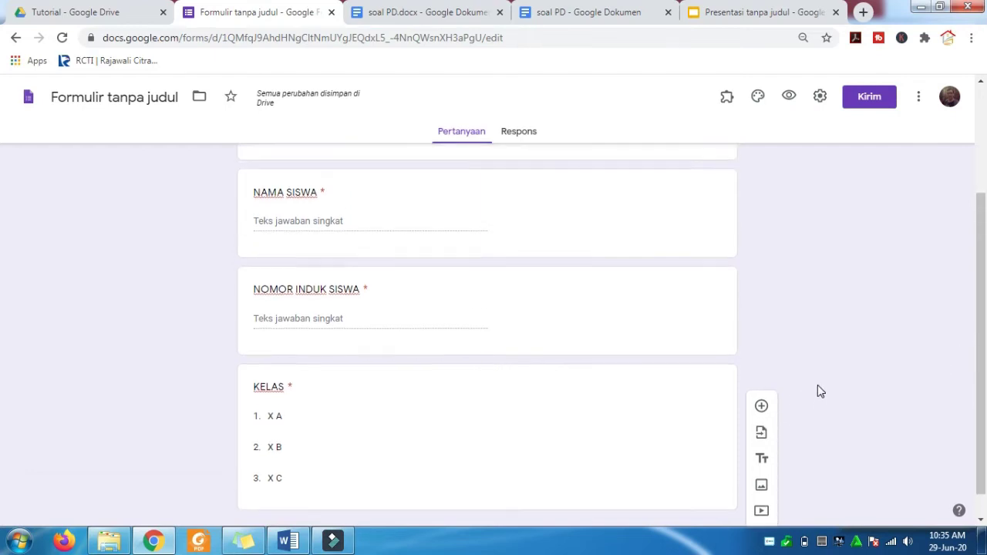
pyautogui.scroll(-2, 818, 386)
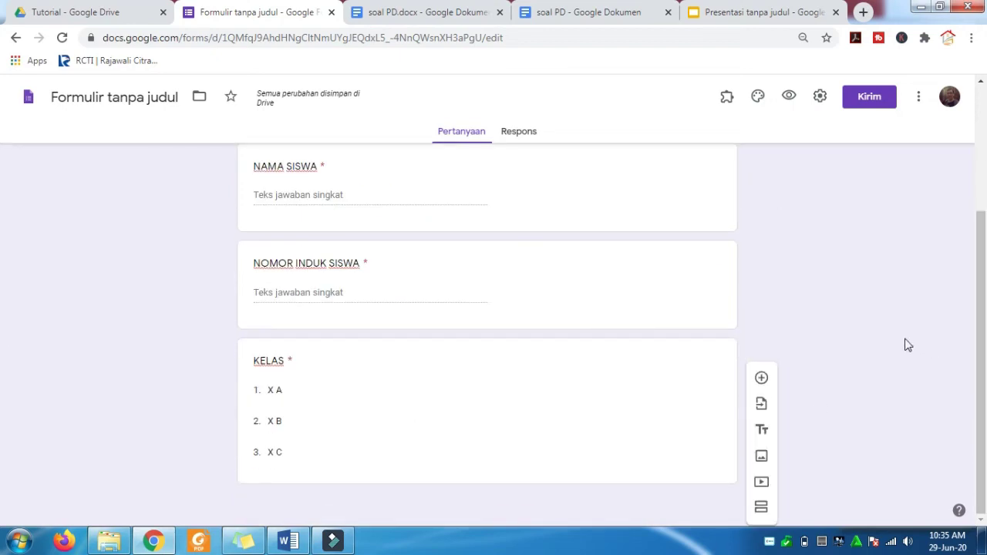
# - Add a new section after KELAS and start titling it 'SOAL PEMROGRAMAN DASAR'
pyautogui.click(762, 509)
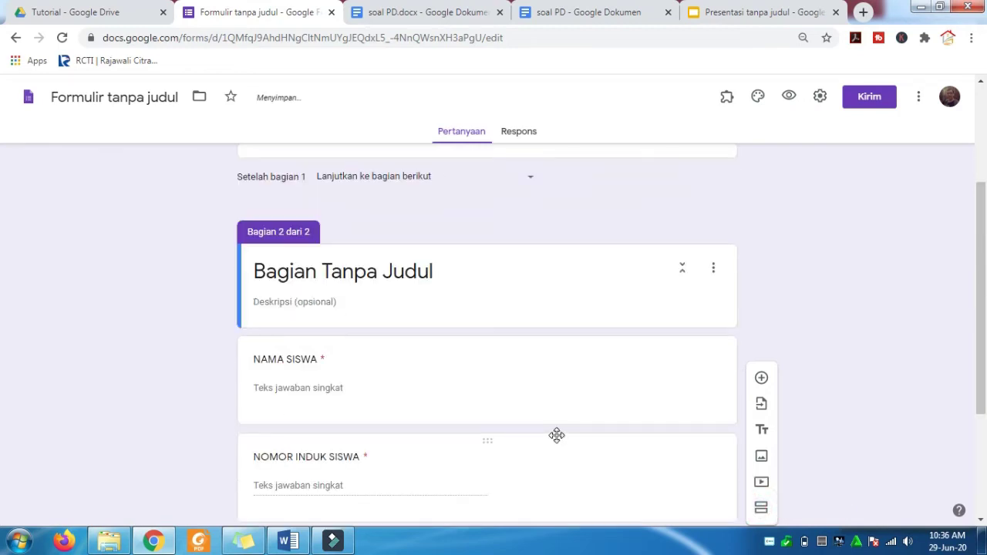
pyautogui.scroll(-3, 557, 432)
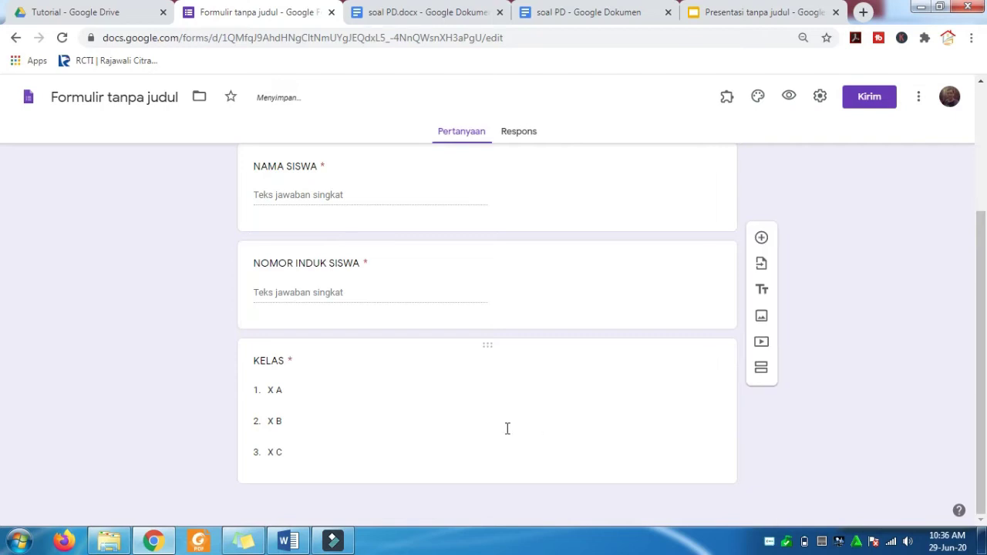
pyautogui.click(455, 426)
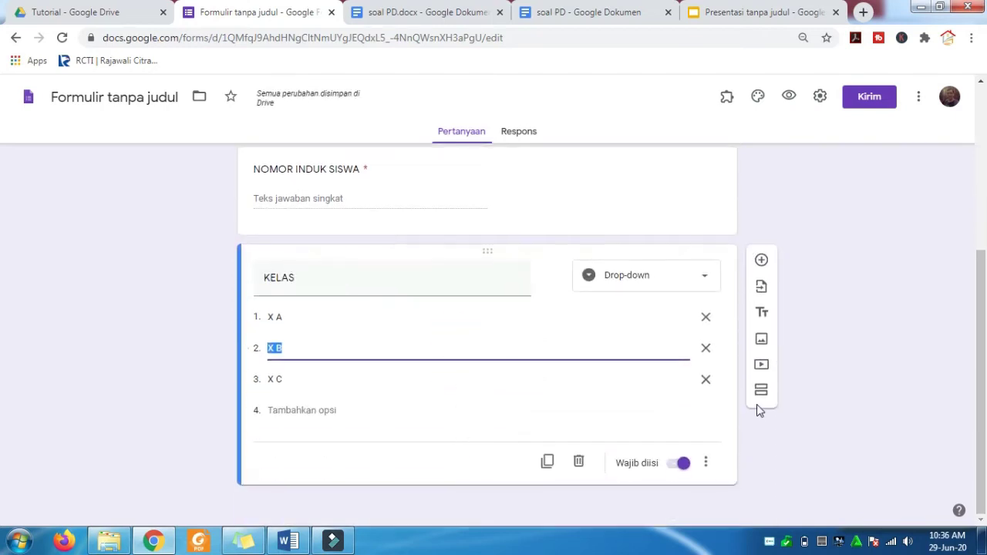
pyautogui.click(759, 409)
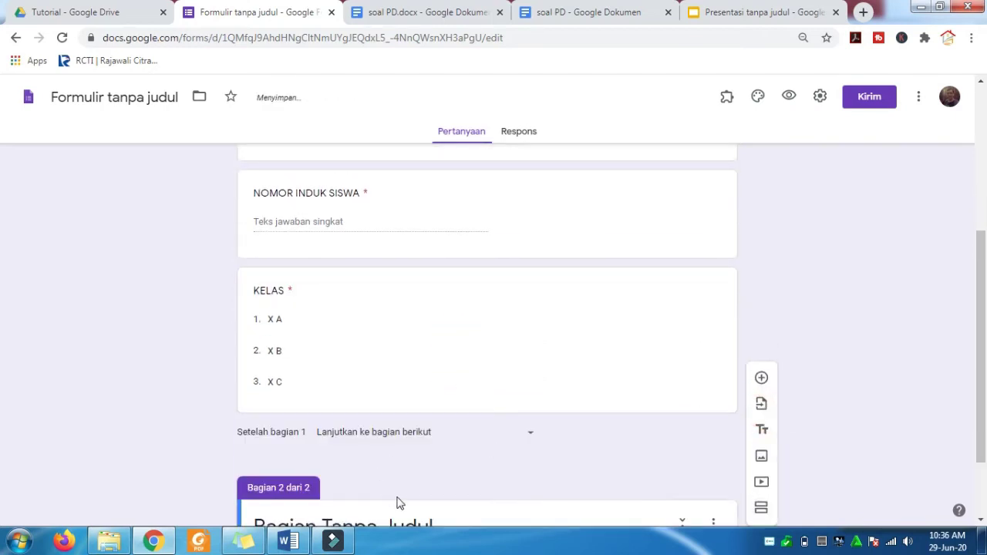
pyautogui.scroll(-1, 399, 502)
pyautogui.click(366, 434)
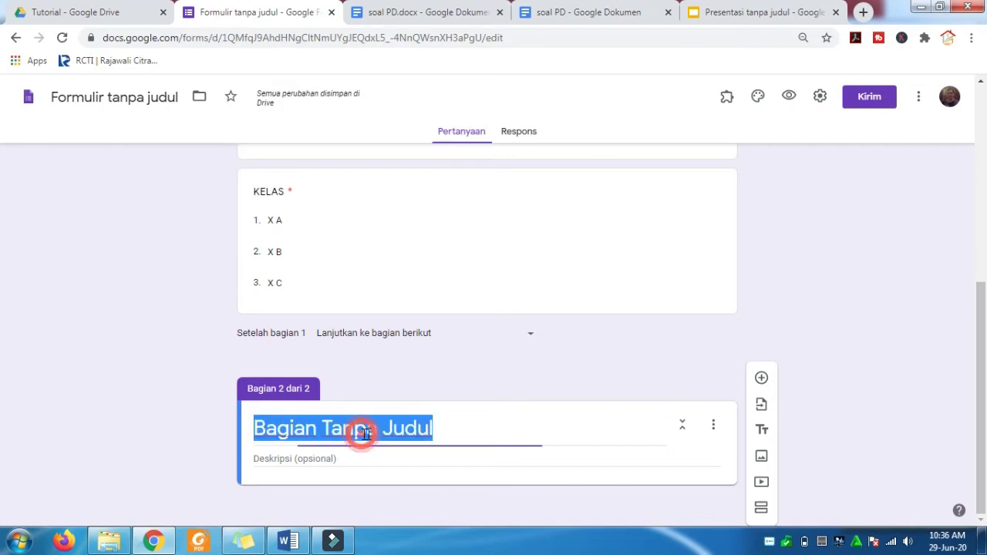
pyautogui.write('SOAL PEMROGRAMAN DASAR')
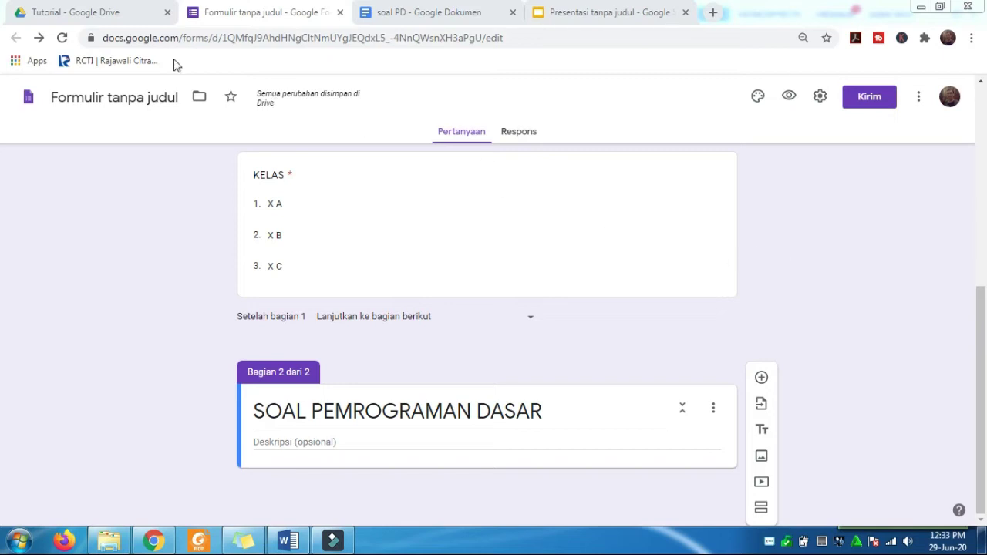
# - Check soal PD.docx in the Drive Tutorial folder, then view the 'soal PD' Google Doc
pyautogui.click(90, 12)
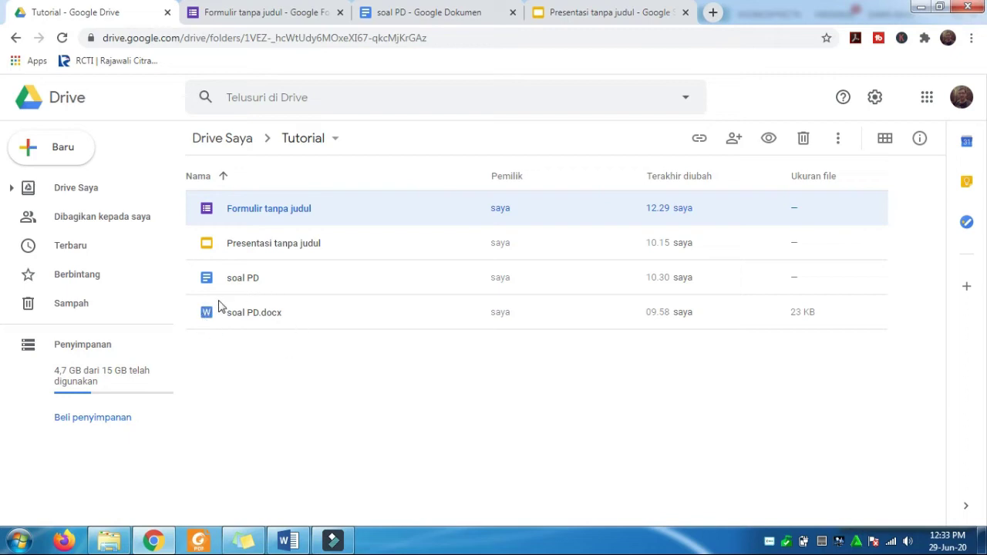
pyautogui.click(303, 325)
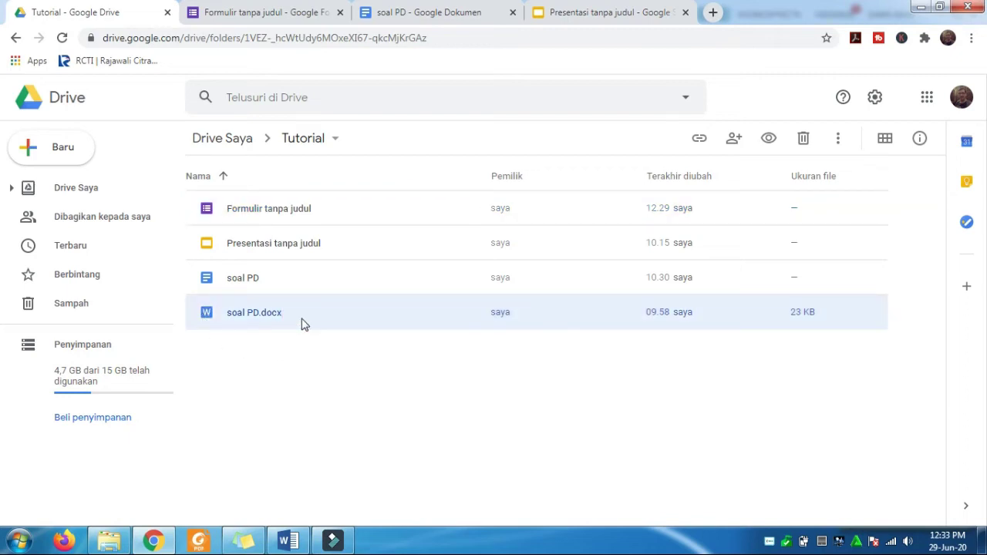
pyautogui.click(465, 16)
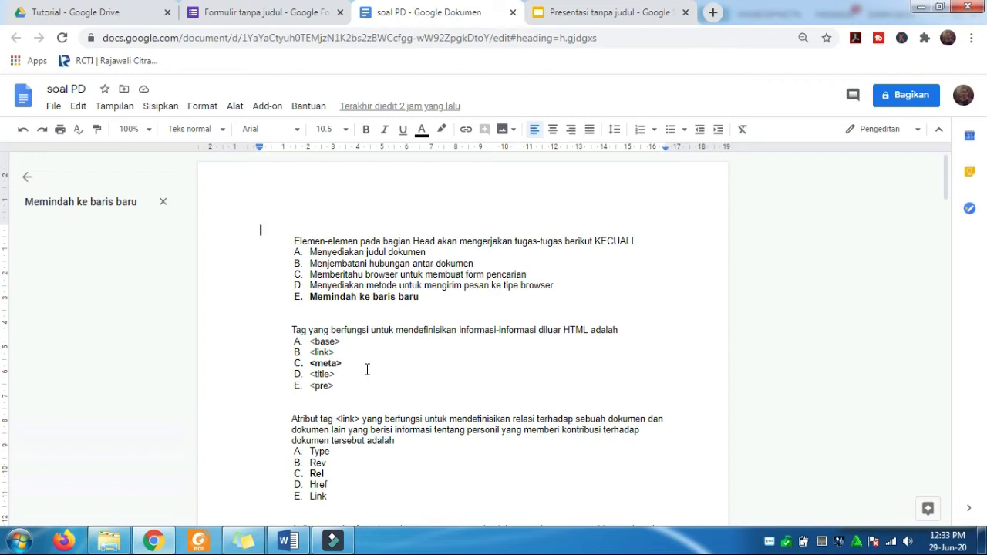
# - Switch back to the 'Formulir tanpa judul' form tab
pyautogui.click(269, 15)
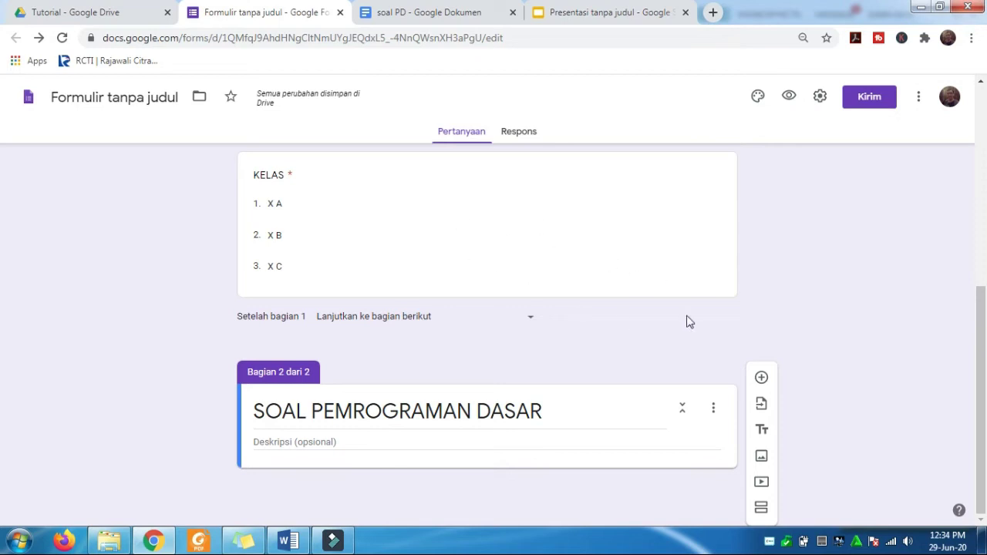
# - Open the G Suite Marketplace add-ons window from the form's 'Lainnya' menu
pyautogui.click(919, 101)
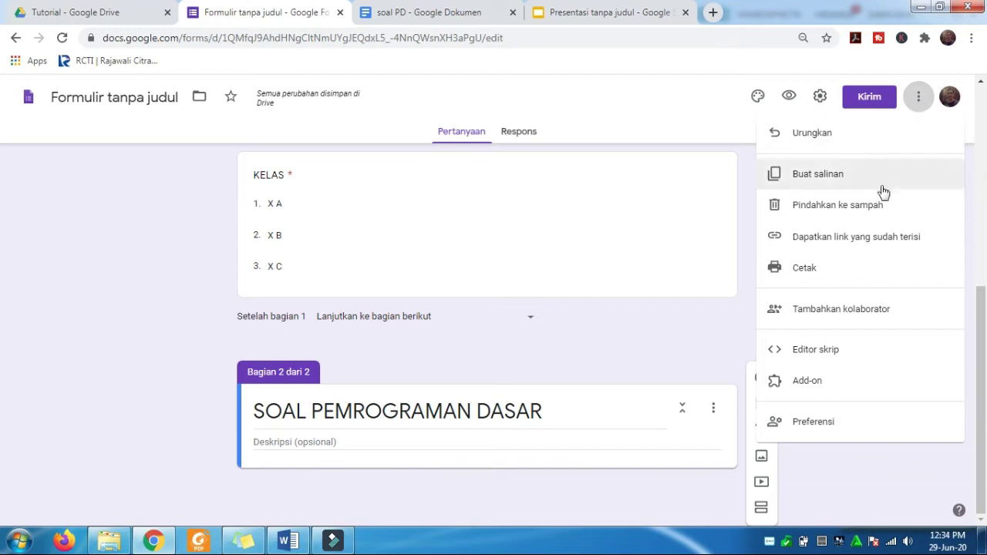
pyautogui.click(841, 383)
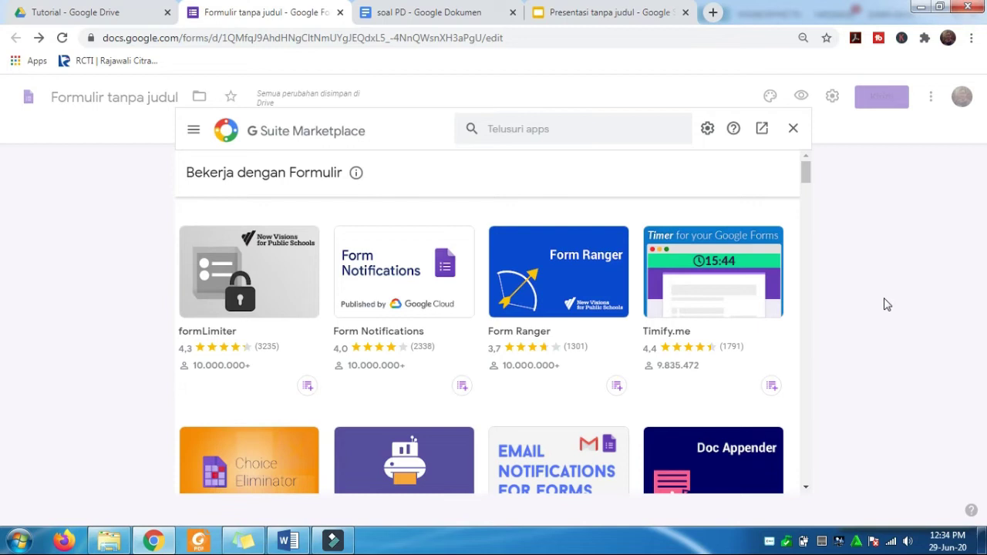
# - Search the marketplace for 'form' and open the Form Builder add-on page
pyautogui.click(553, 129)
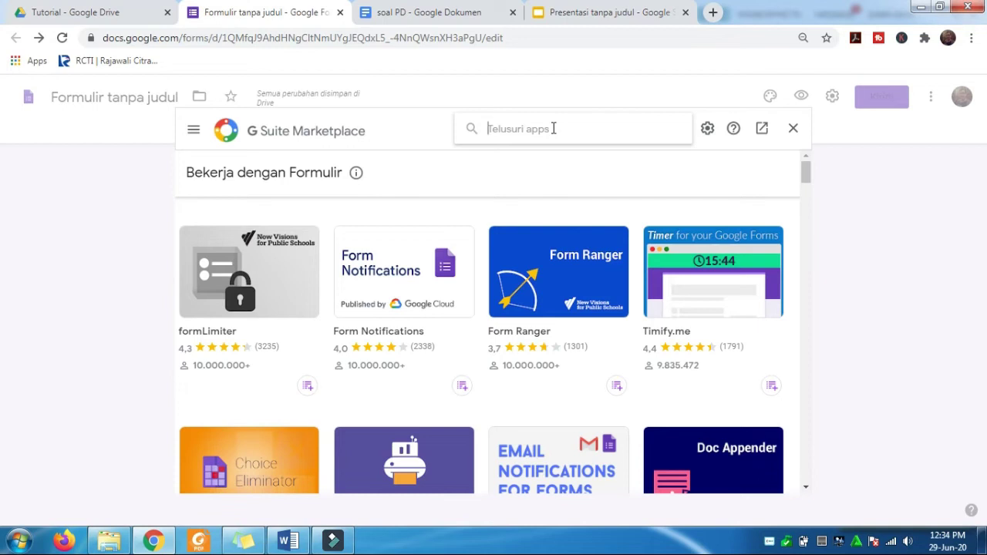
pyautogui.write('for')
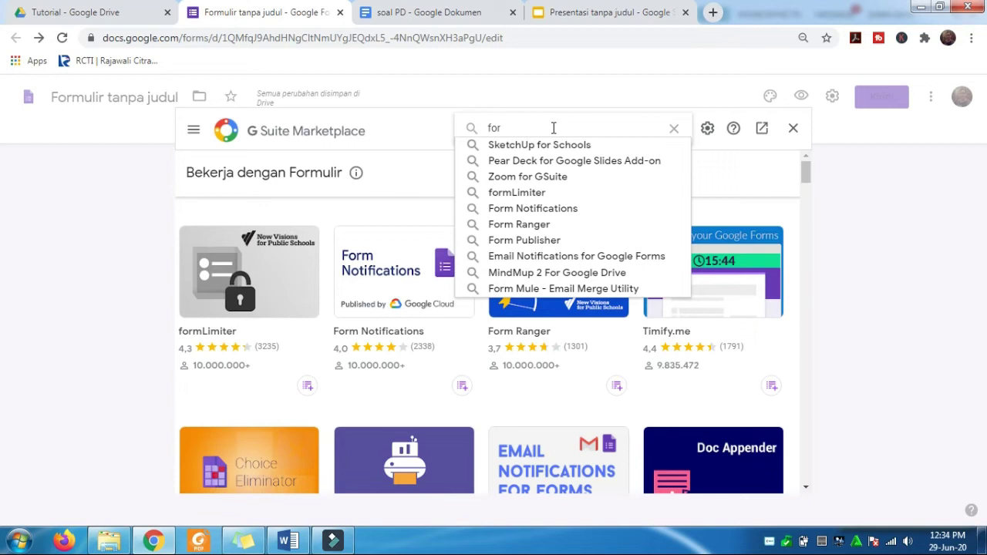
pyautogui.write('m')
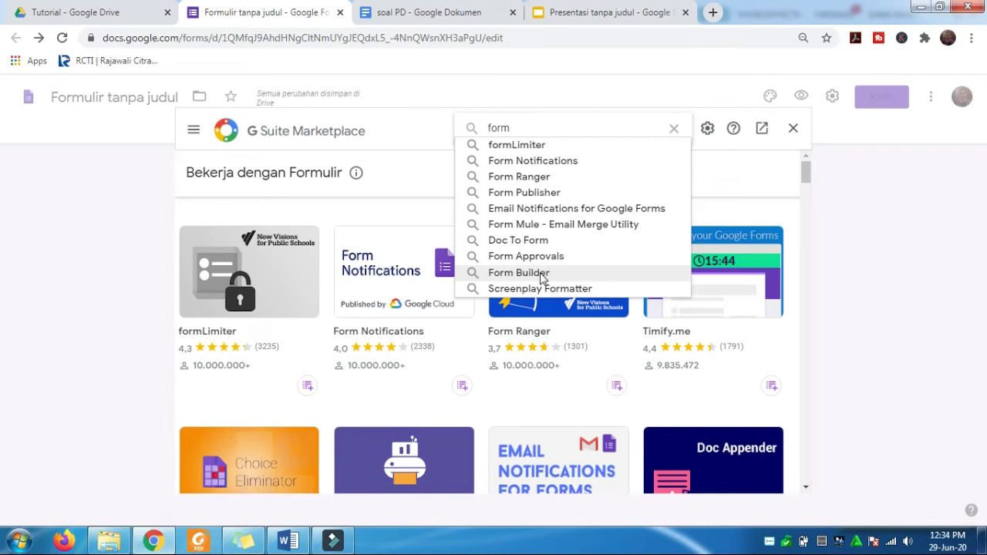
pyautogui.click(524, 273)
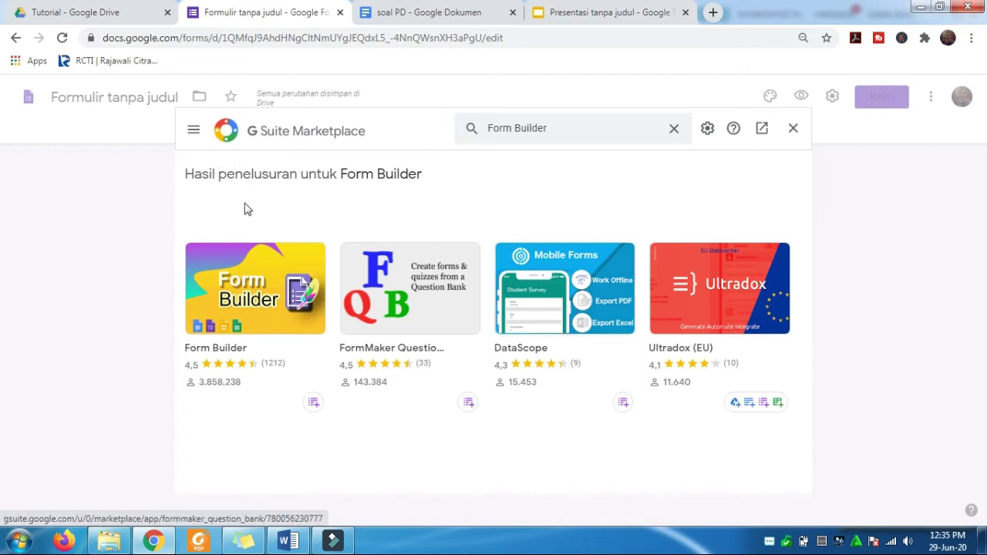
pyautogui.click(251, 279)
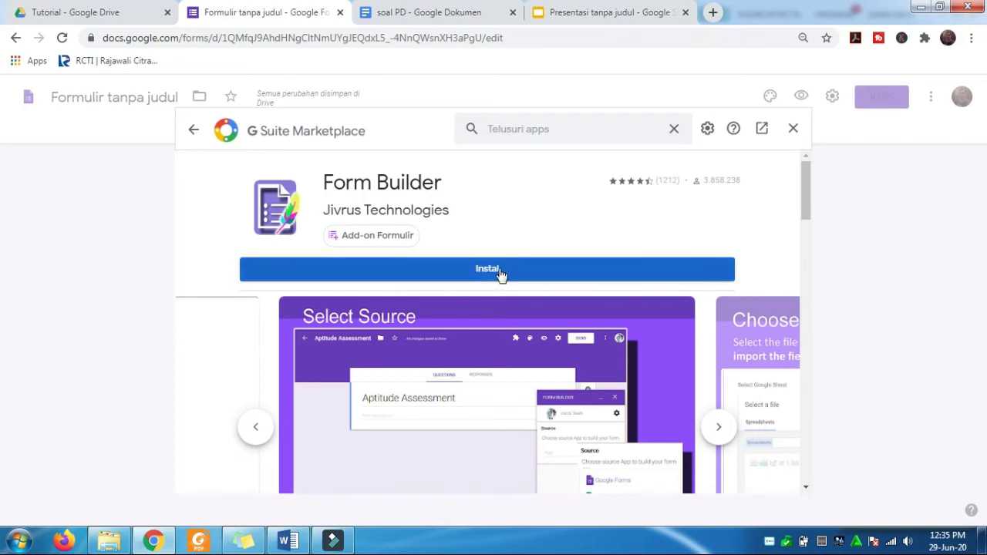
# - Install Form Builder, granting it access to the Google account, then close the marketplace
pyautogui.click(498, 272)
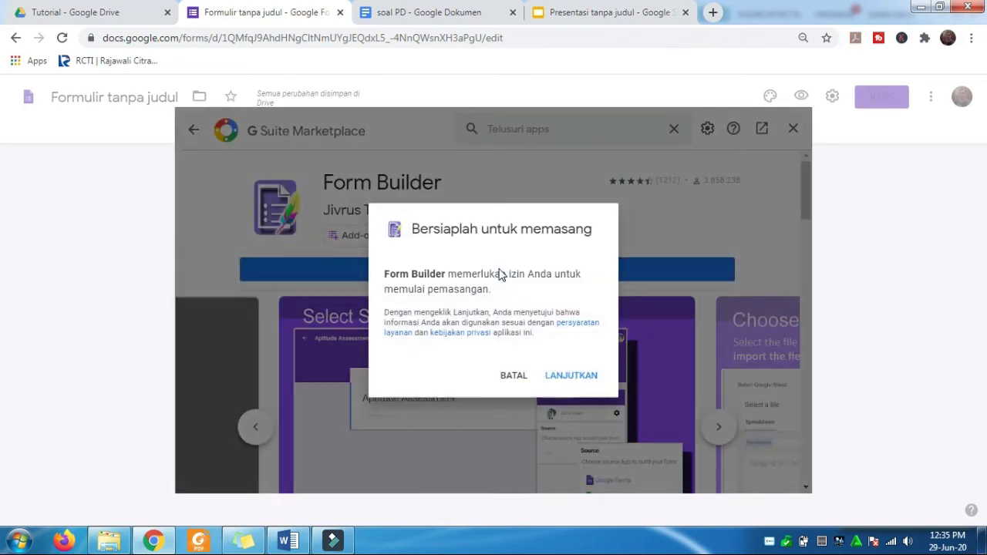
pyautogui.click(577, 378)
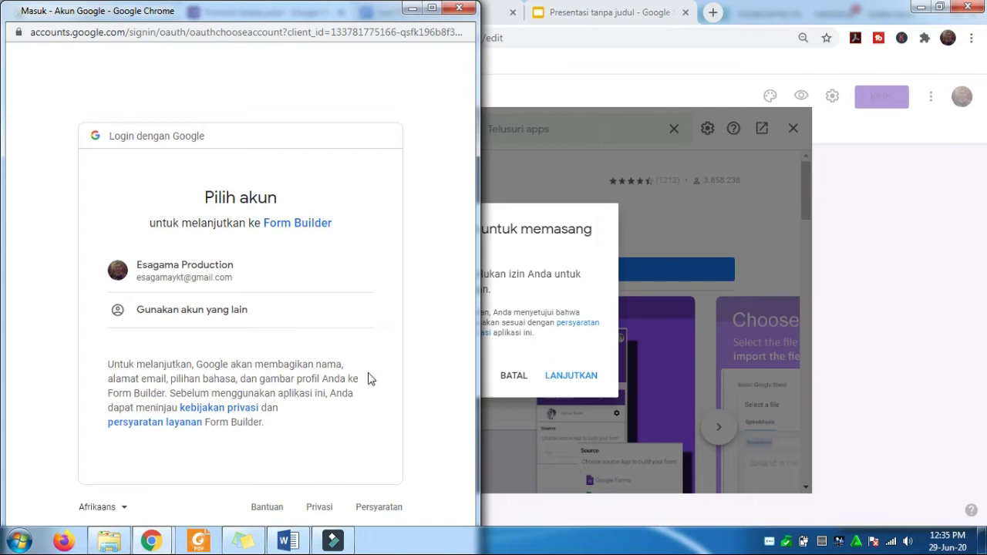
pyautogui.click(203, 268)
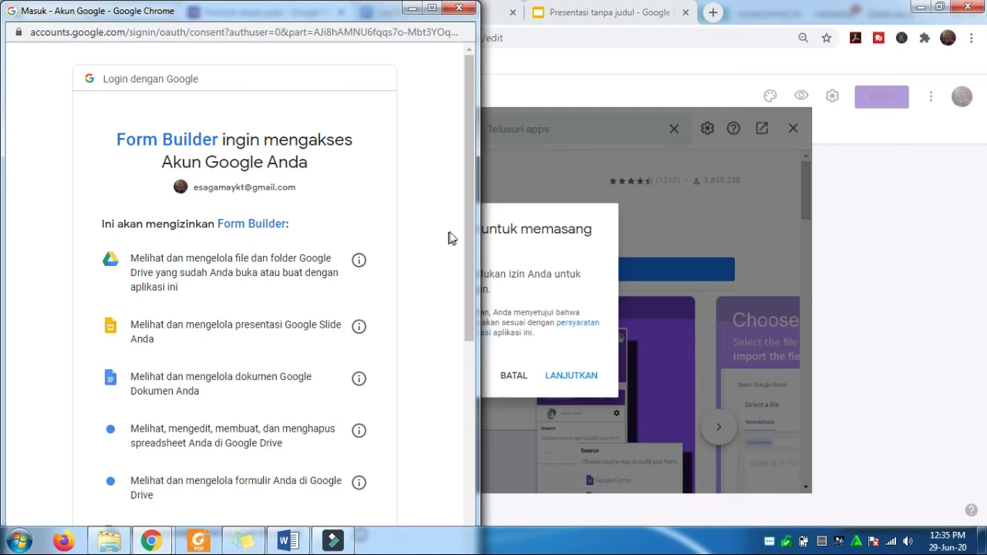
pyautogui.moveTo(465, 229); pyautogui.dragTo(461, 507)
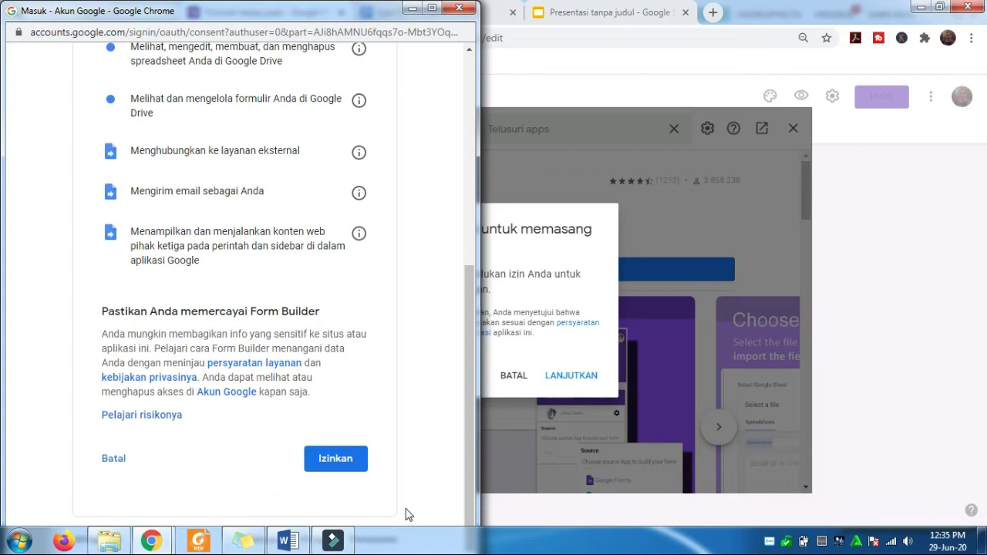
pyautogui.click(336, 460)
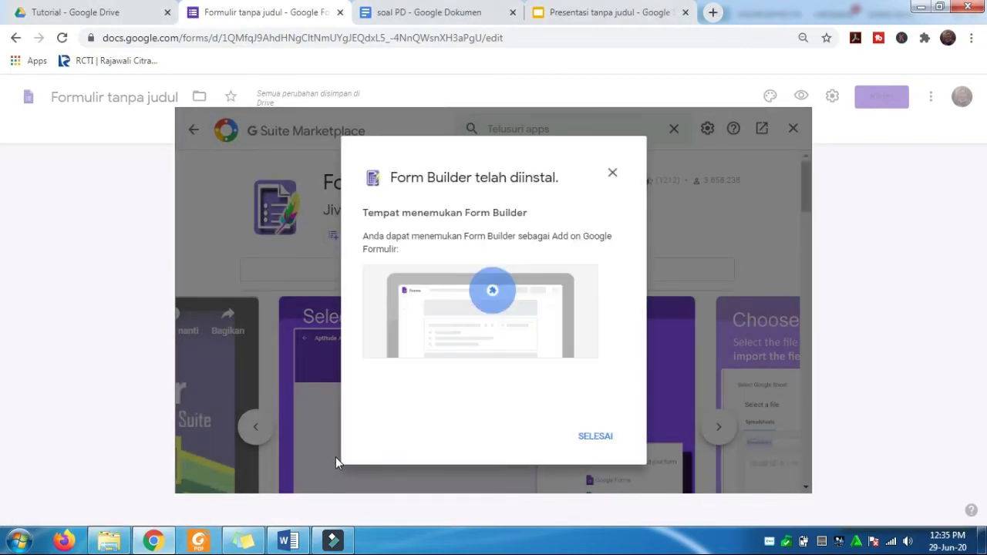
pyautogui.click(589, 439)
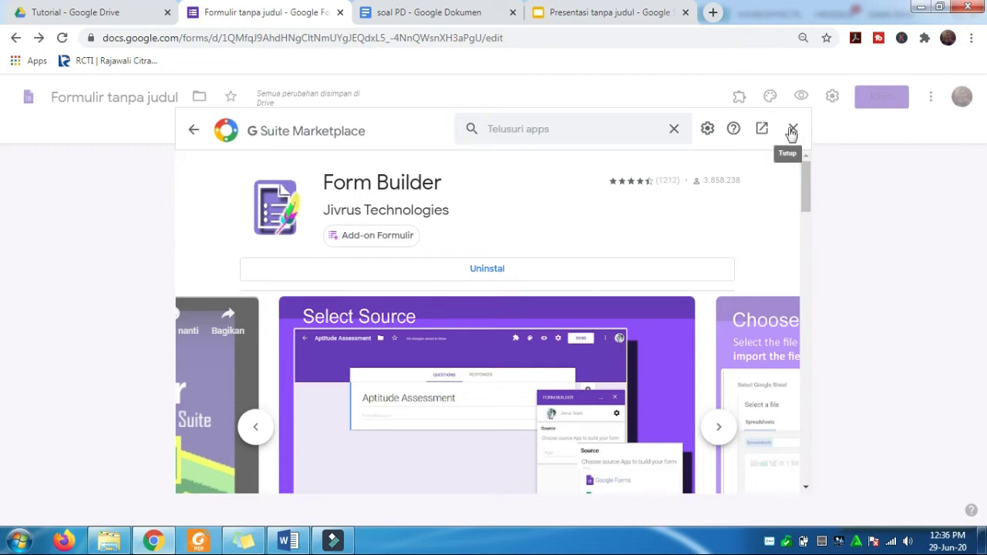
pyautogui.click(792, 130)
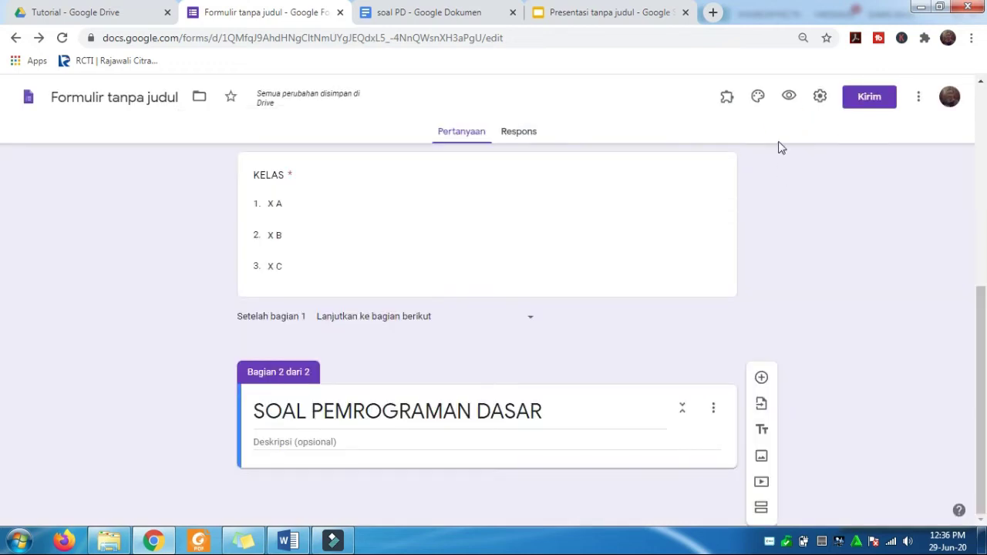
# - Launch the Form Builder add-on from the Add-ons menu
pyautogui.click(725, 100)
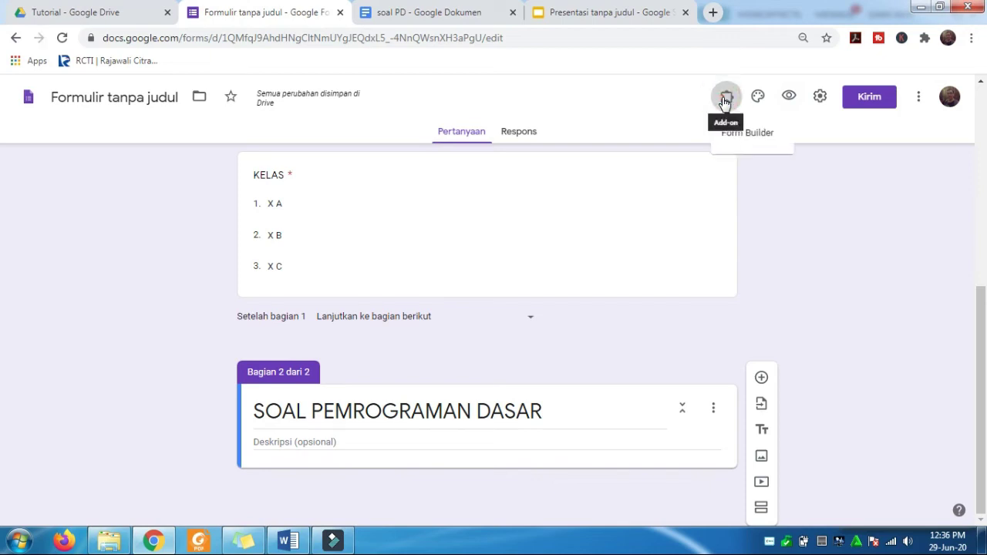
pyautogui.click(750, 133)
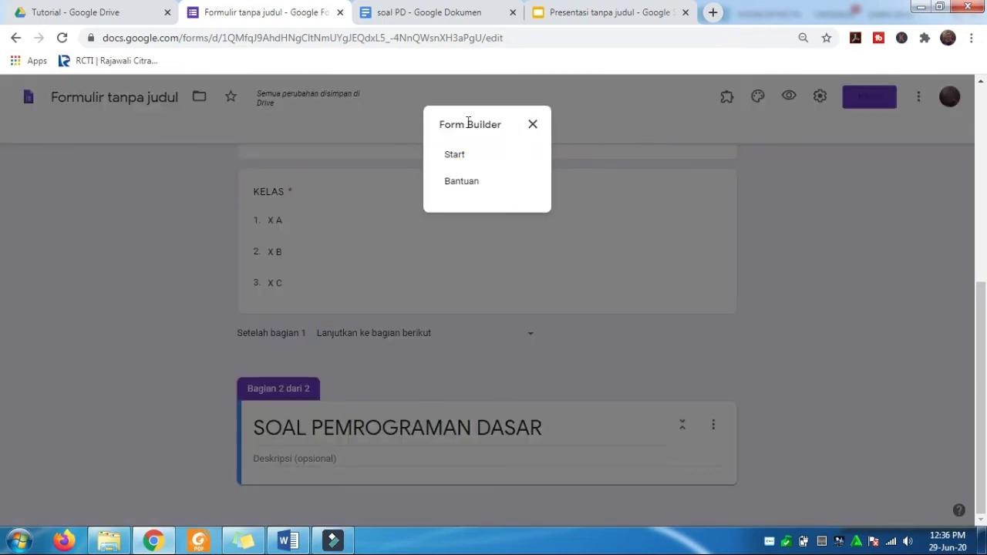
pyautogui.click(455, 157)
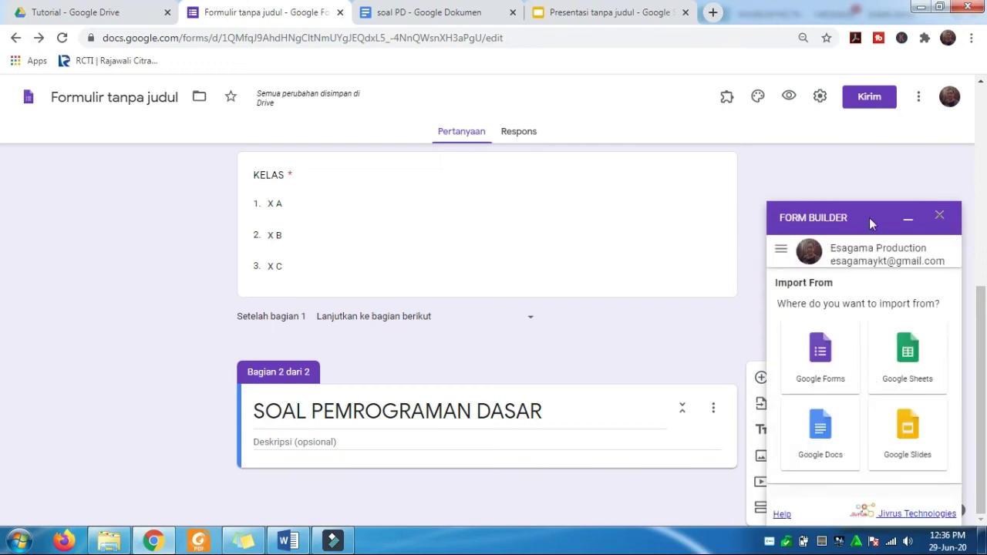
pyautogui.moveTo(870, 220); pyautogui.dragTo(871, 216)
pyautogui.click(630, 324)
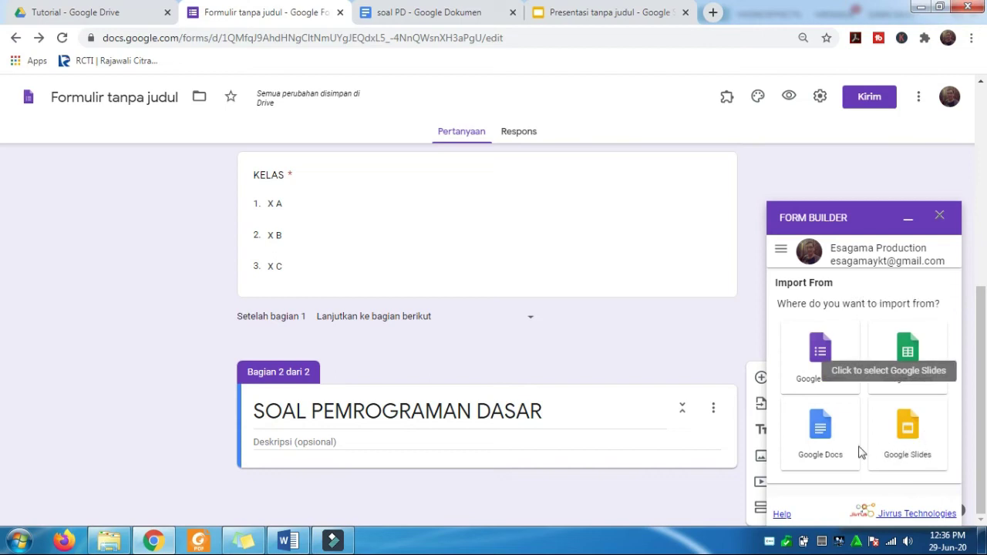
# - Load questions into Form Builder from the Google Docs file 'soal PD'
pyautogui.click(824, 429)
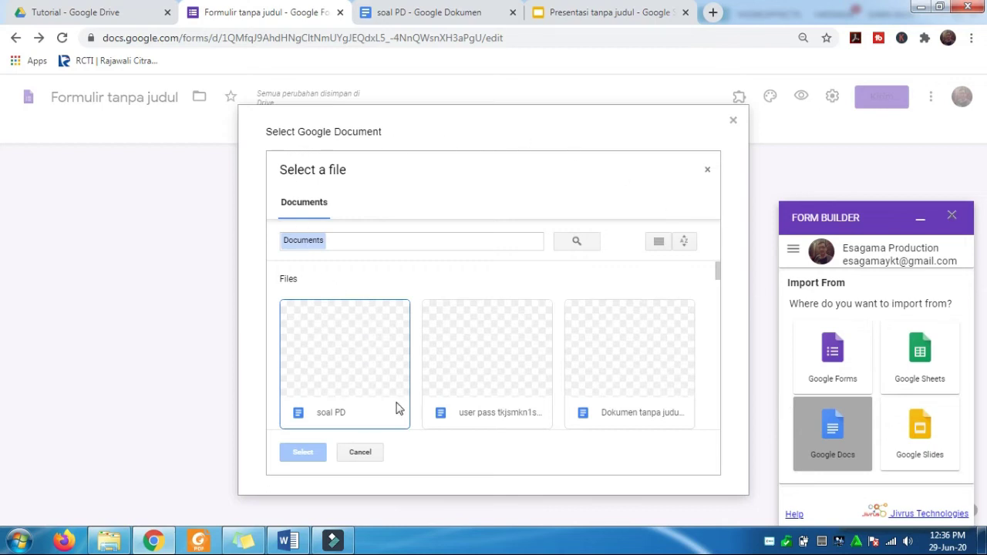
pyautogui.click(356, 359)
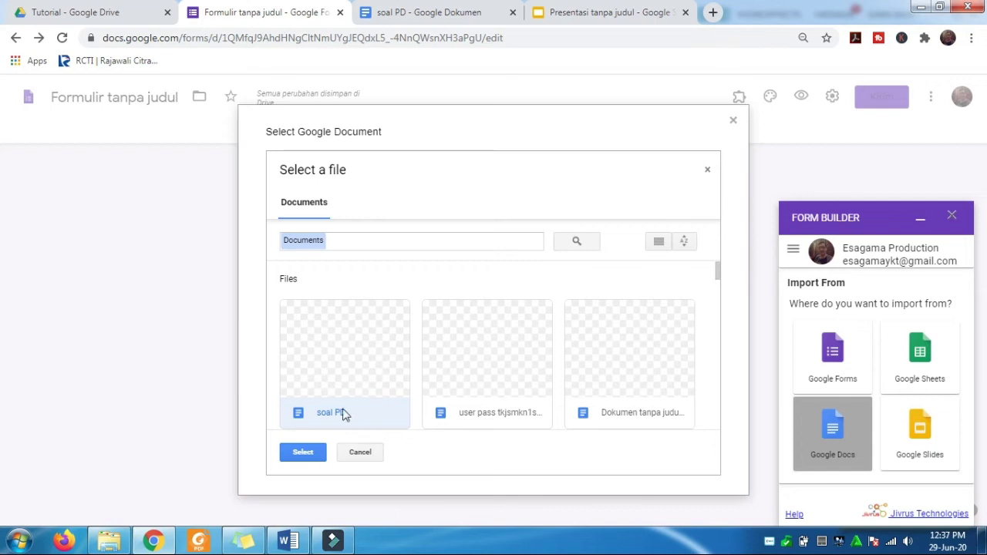
pyautogui.click(302, 454)
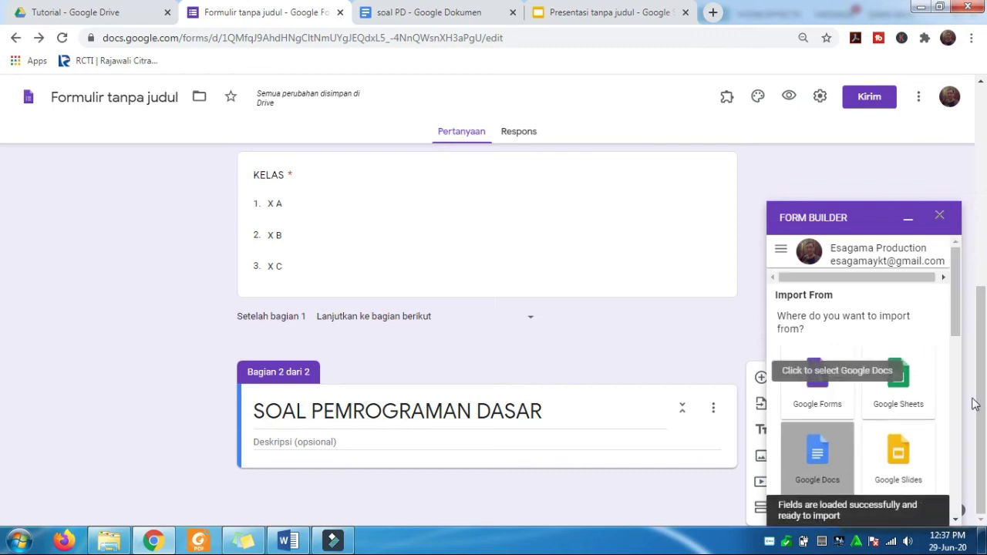
# - Clear every field in the Form Builder import list using the select-all box
pyautogui.moveTo(961, 320); pyautogui.dragTo(960, 411)
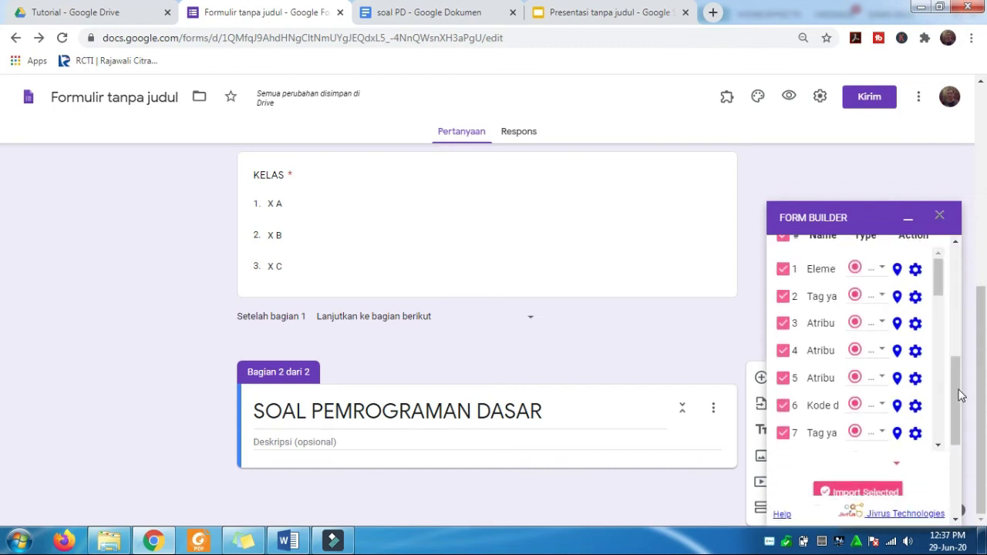
pyautogui.scroll(-1, 940, 270)
pyautogui.scroll(1, 939, 277)
pyautogui.moveTo(954, 379); pyautogui.dragTo(956, 365)
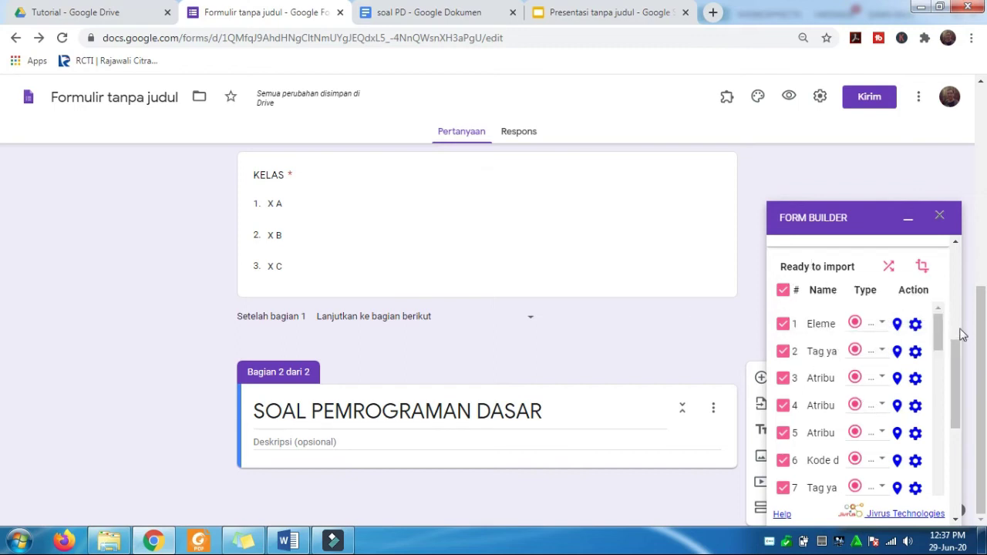
pyautogui.click(783, 291)
pyautogui.click(783, 292)
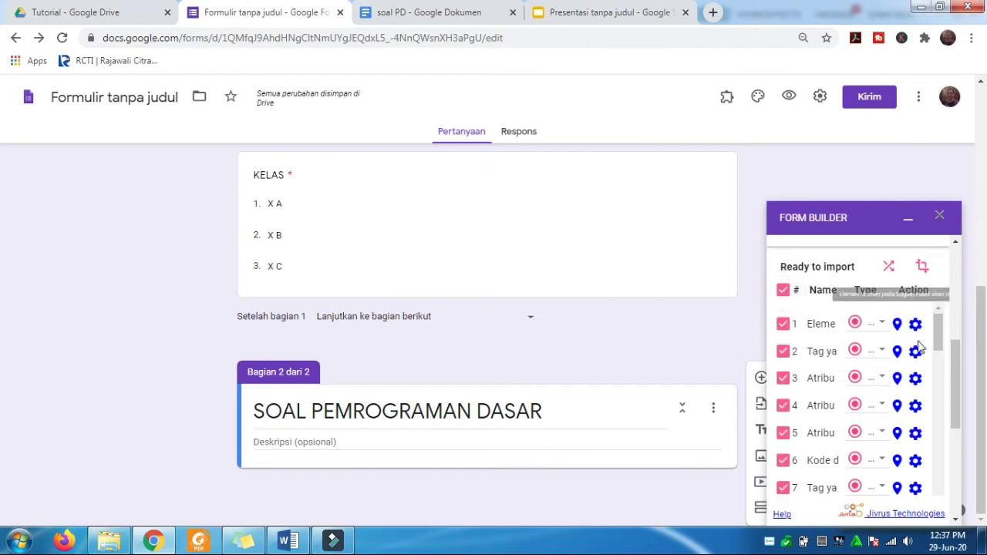
pyautogui.click(783, 292)
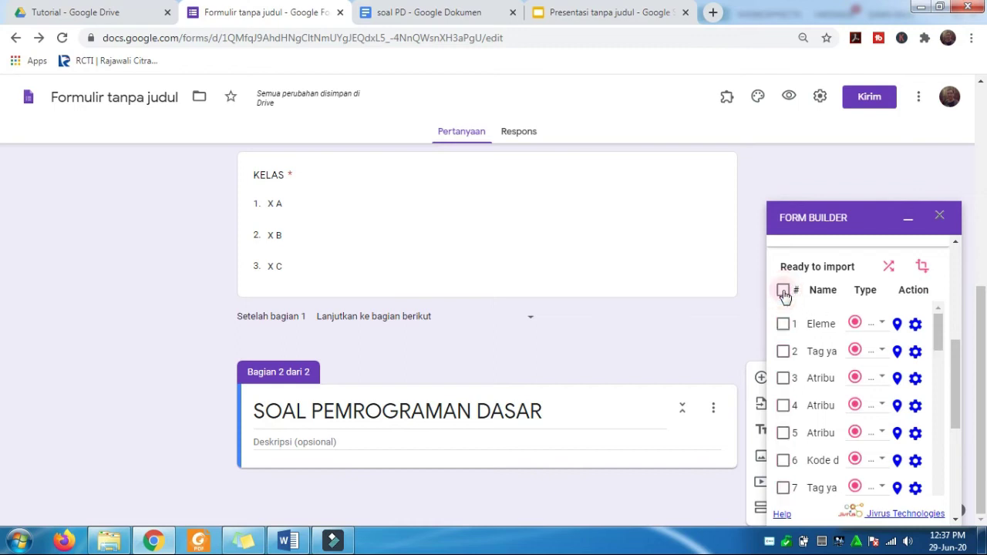
# - Tick questions 1 through 10 for import, leaving 11–13 unticked
pyautogui.click(783, 324)
pyautogui.click(784, 352)
pyautogui.click(783, 378)
pyautogui.click(783, 406)
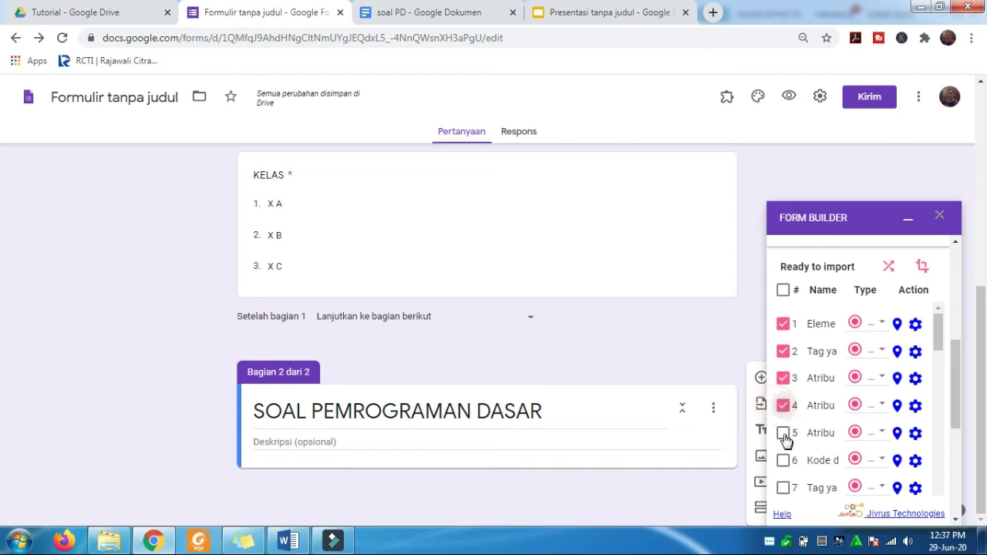
pyautogui.click(783, 433)
pyautogui.click(783, 460)
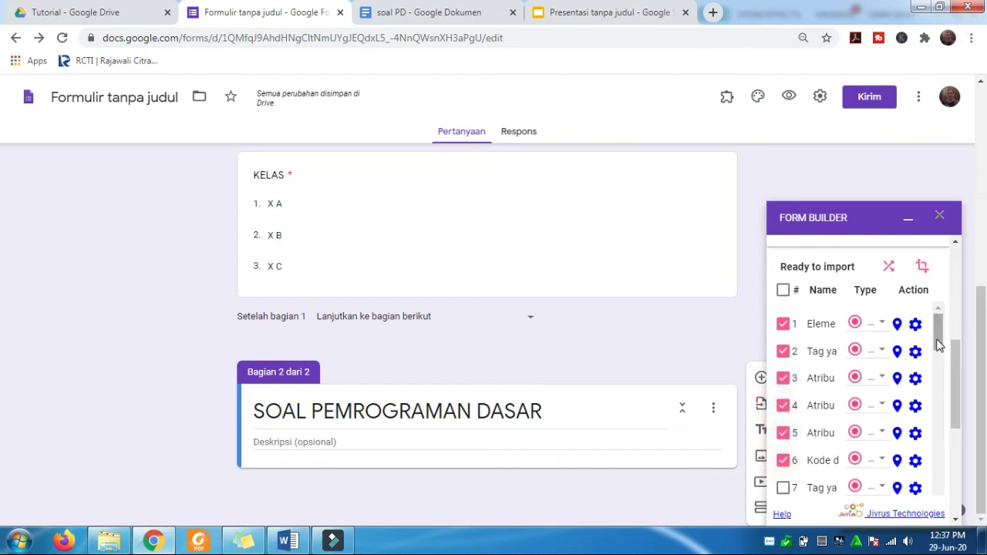
pyautogui.scroll(-1, 936, 342)
pyautogui.click(783, 412)
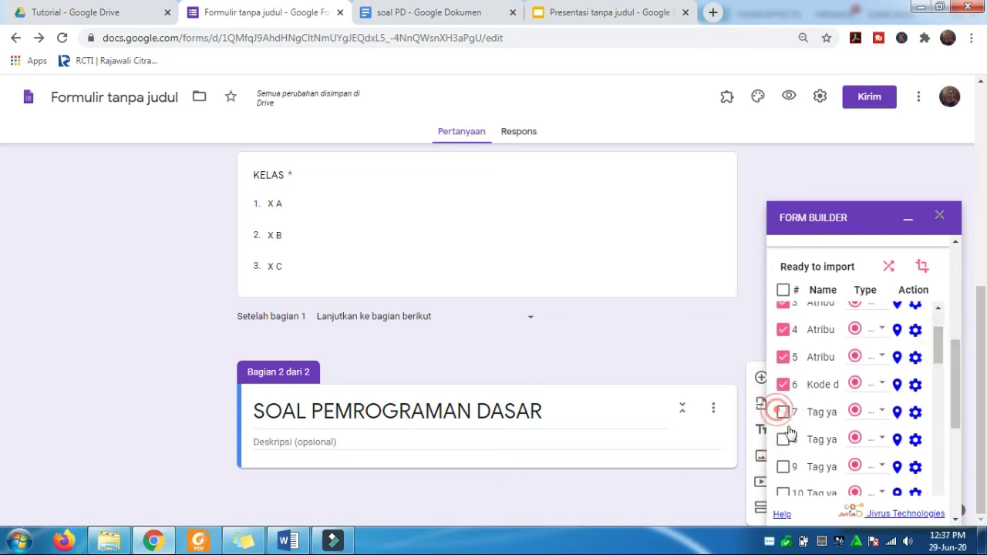
pyautogui.click(782, 439)
pyautogui.click(783, 468)
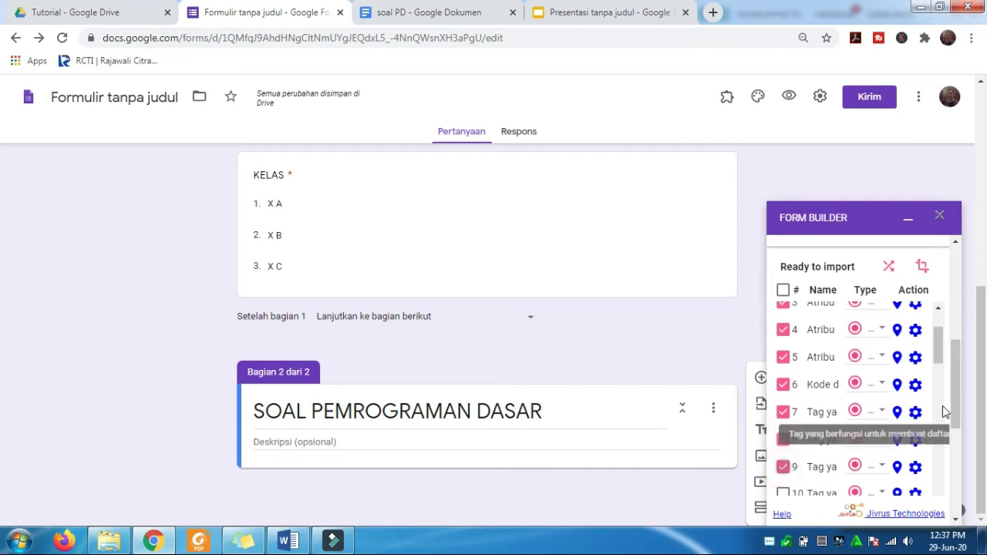
pyautogui.moveTo(939, 352); pyautogui.dragTo(945, 368)
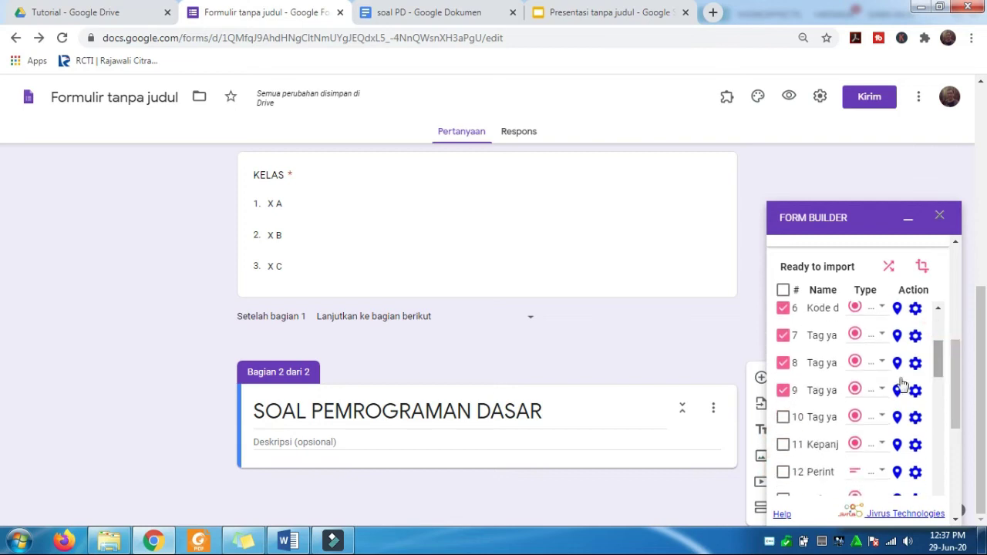
pyautogui.click(784, 417)
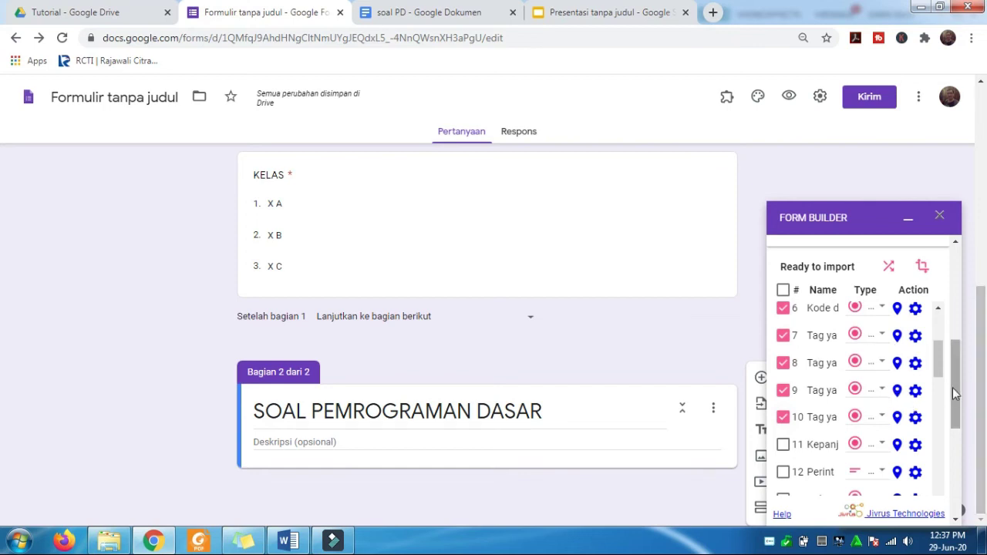
pyautogui.scroll(-3, 952, 389)
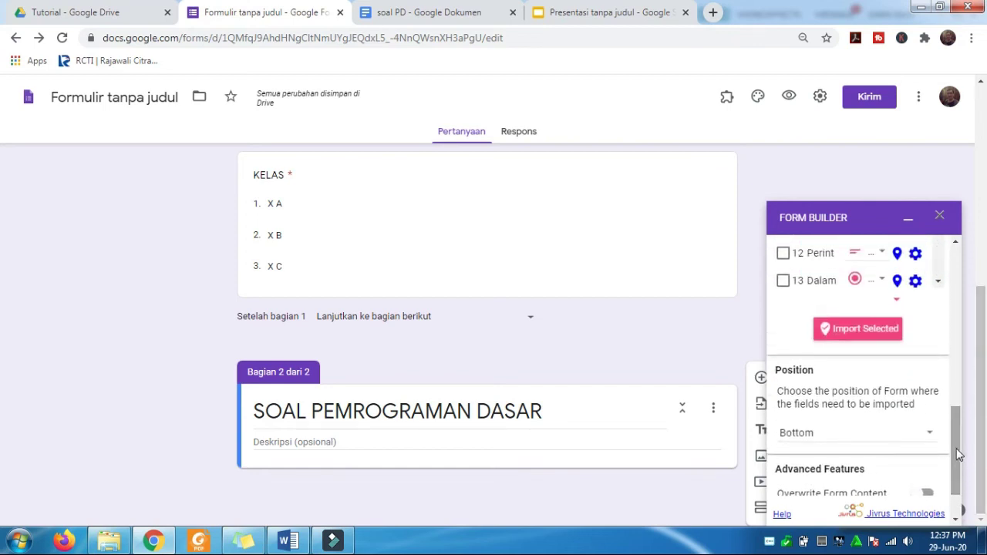
# - Import the ten ticked soal PD questions and review them as multiple-choice items in the form
pyautogui.click(883, 332)
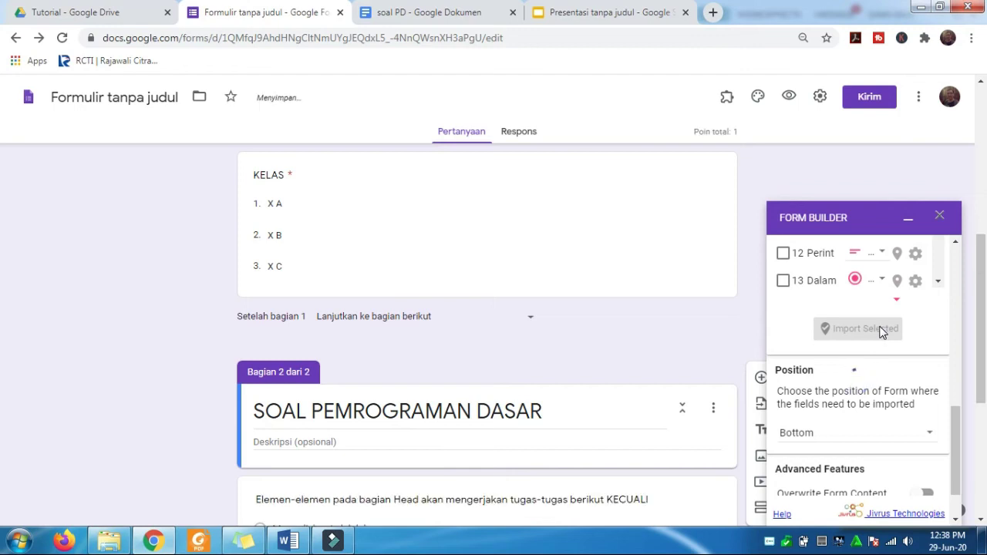
pyautogui.scroll(-2, 508, 327)
pyautogui.scroll(-2, 508, 333)
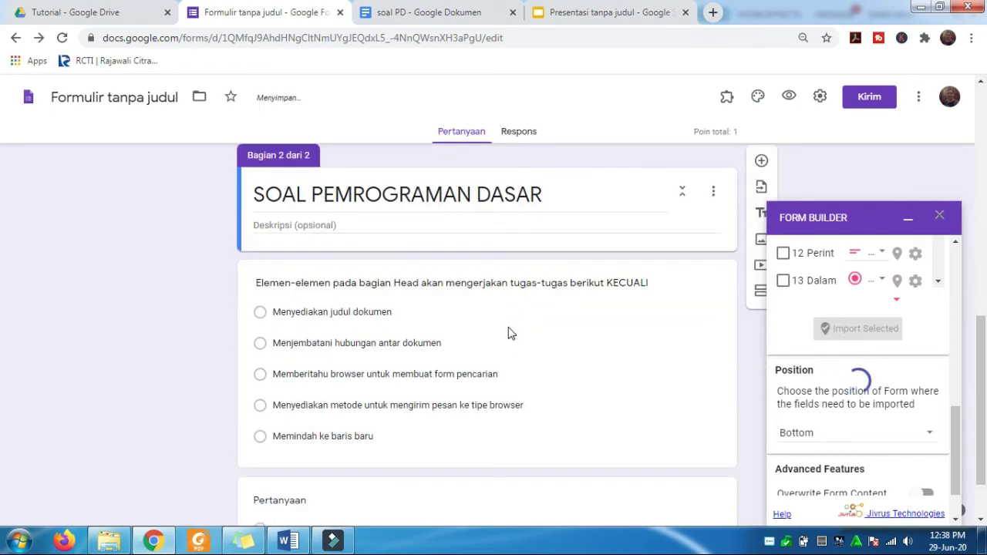
pyautogui.scroll(3, 508, 332)
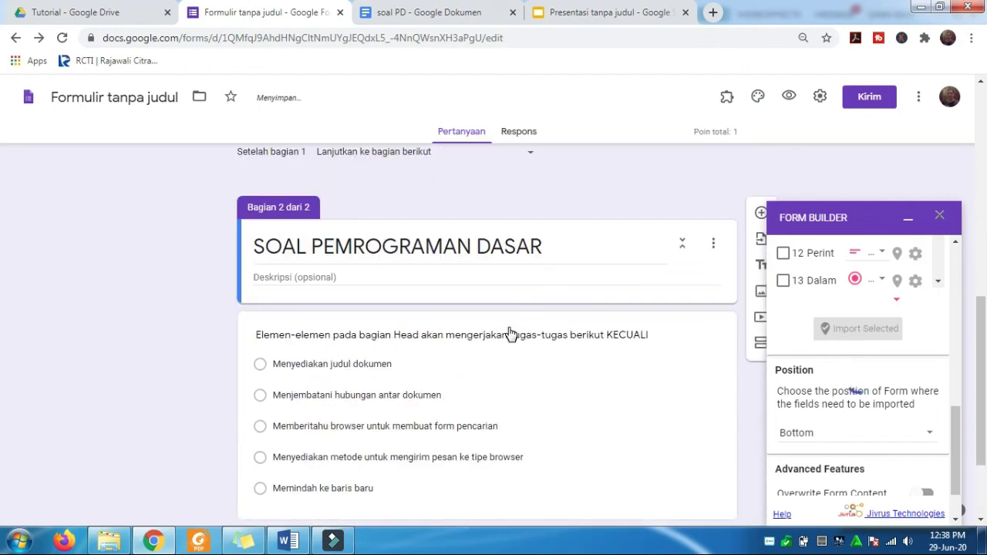
pyautogui.scroll(-2, 511, 333)
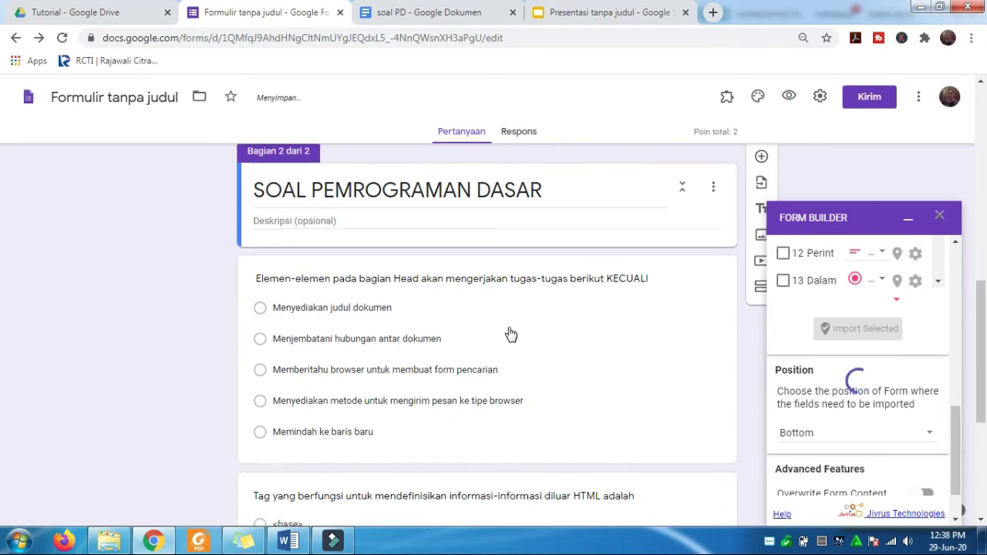
pyautogui.scroll(-4, 510, 333)
pyautogui.scroll(-4, 509, 332)
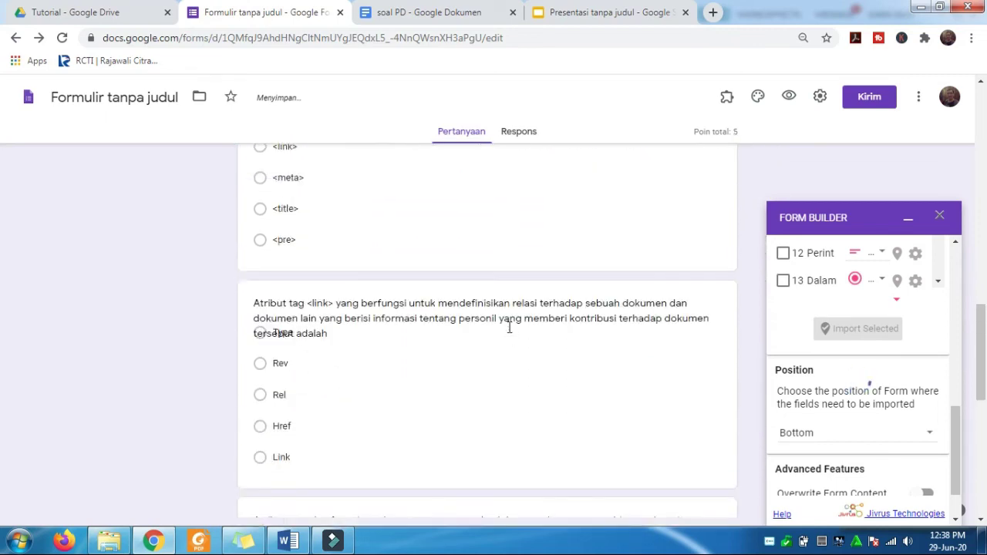
pyautogui.scroll(-5, 509, 327)
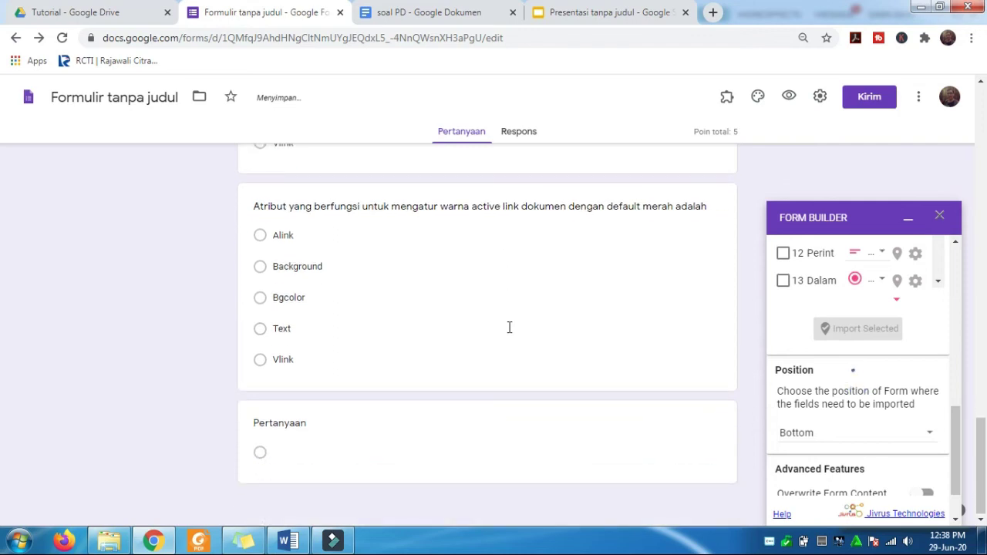
pyautogui.scroll(3, 509, 328)
pyautogui.scroll(-3, 509, 328)
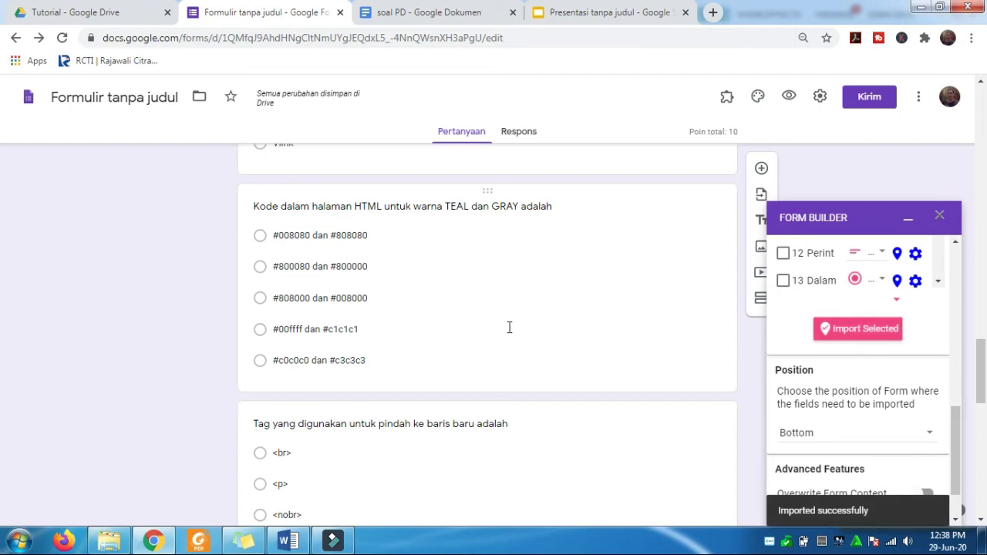
pyautogui.scroll(-8, 509, 334)
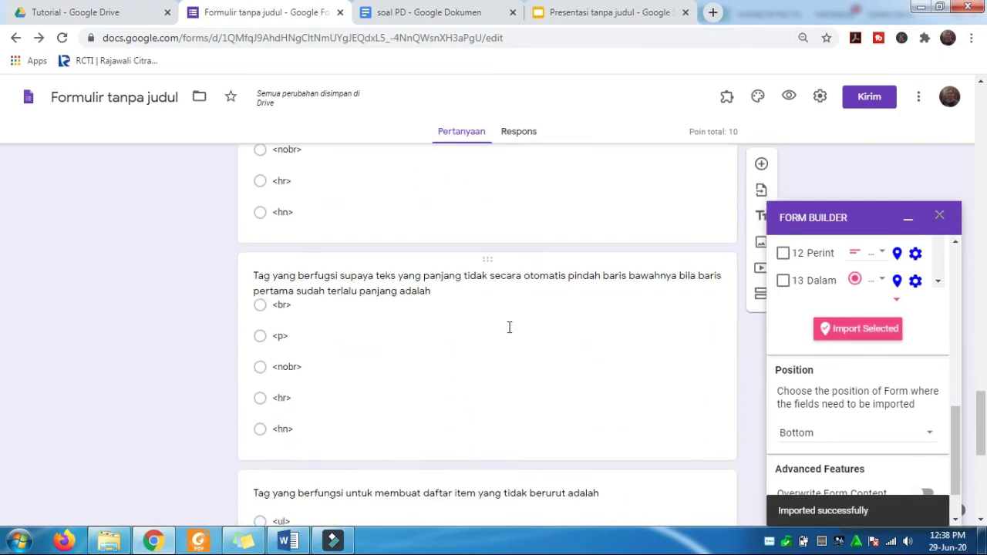
pyautogui.scroll(-3, 509, 334)
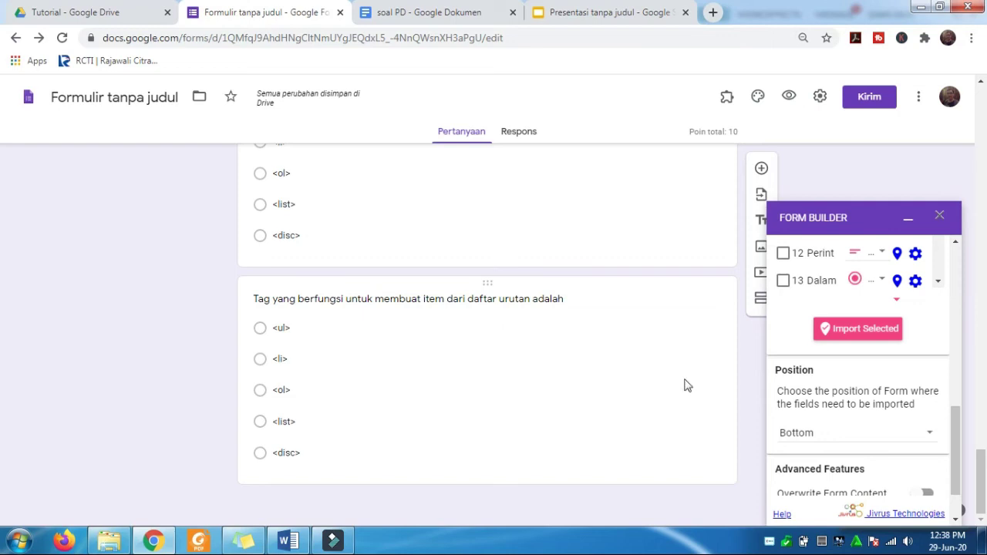
pyautogui.moveTo(951, 454); pyautogui.dragTo(967, 306)
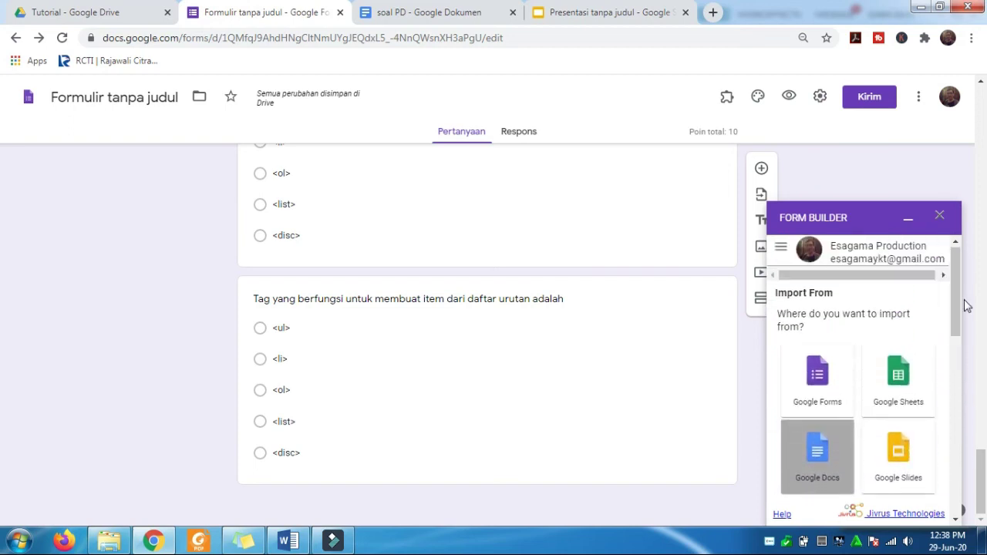
# - Close the Form Builder panel and open the first 'Elemen-elemen…' question for editing
pyautogui.click(940, 219)
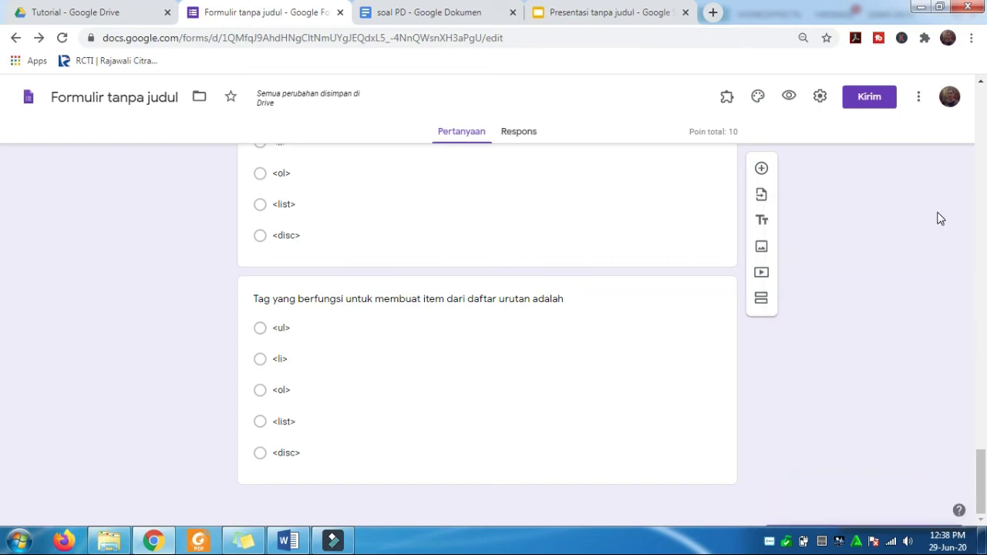
pyautogui.scroll(10, 568, 373)
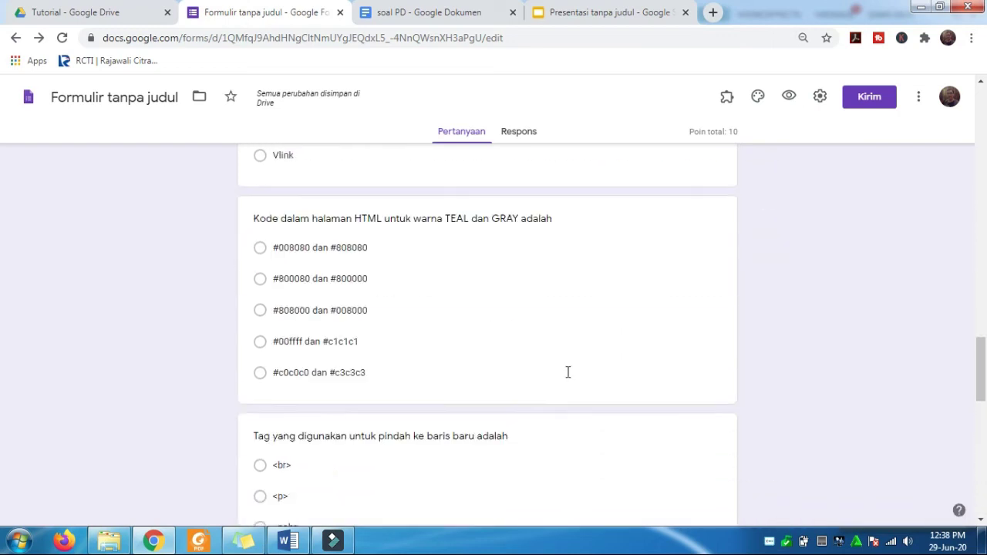
pyautogui.scroll(10, 568, 378)
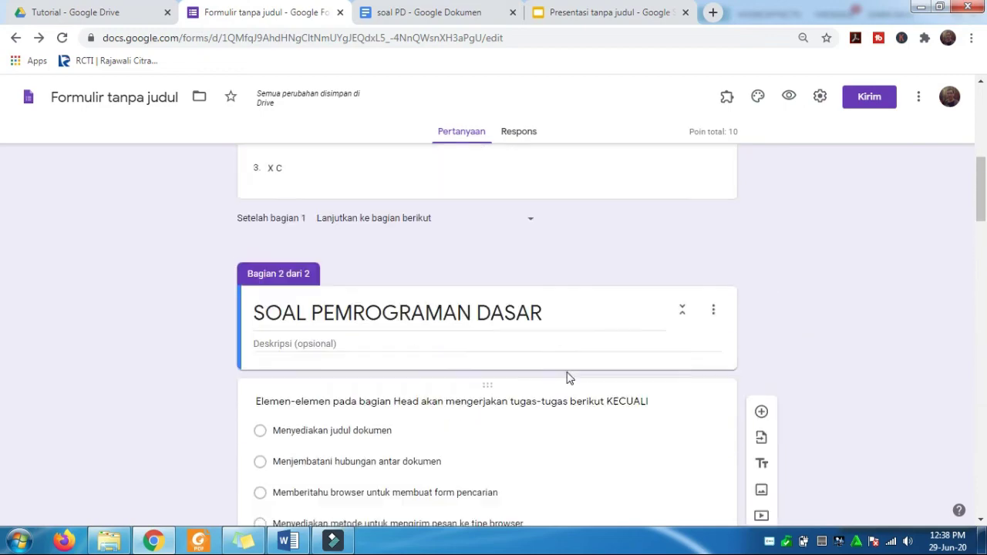
pyautogui.scroll(-5, 567, 372)
pyautogui.scroll(1, 568, 373)
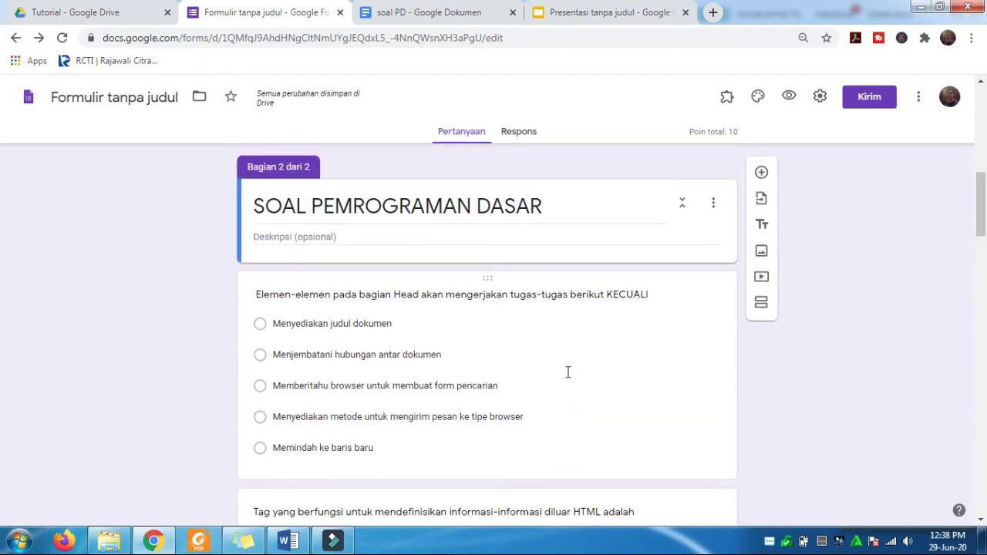
pyautogui.click(567, 372)
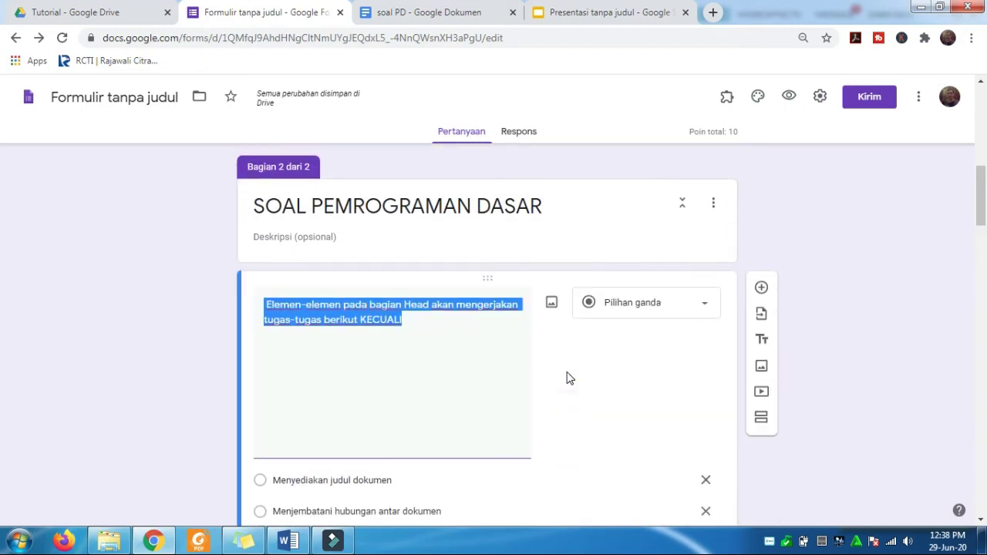
pyautogui.scroll(-4, 567, 378)
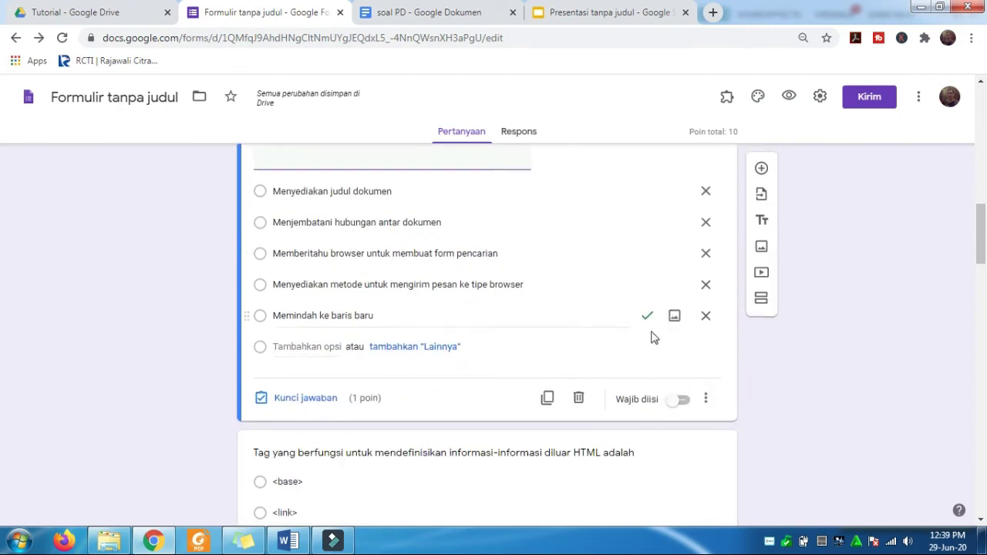
pyautogui.scroll(2, 598, 376)
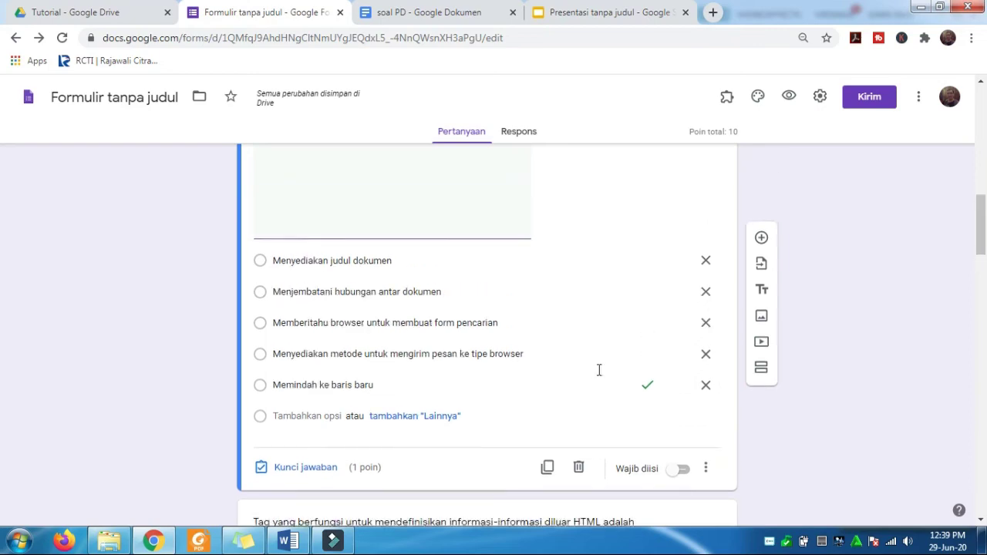
pyautogui.scroll(-4, 598, 374)
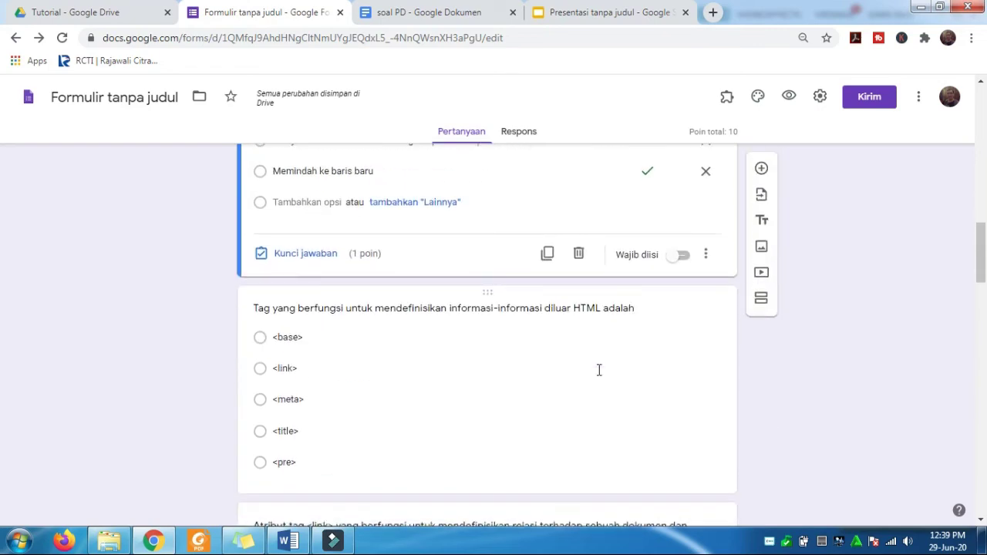
# - Confirm 'Memindah ke baris baru' is the correct answer in the soal PD document
pyautogui.click(457, 17)
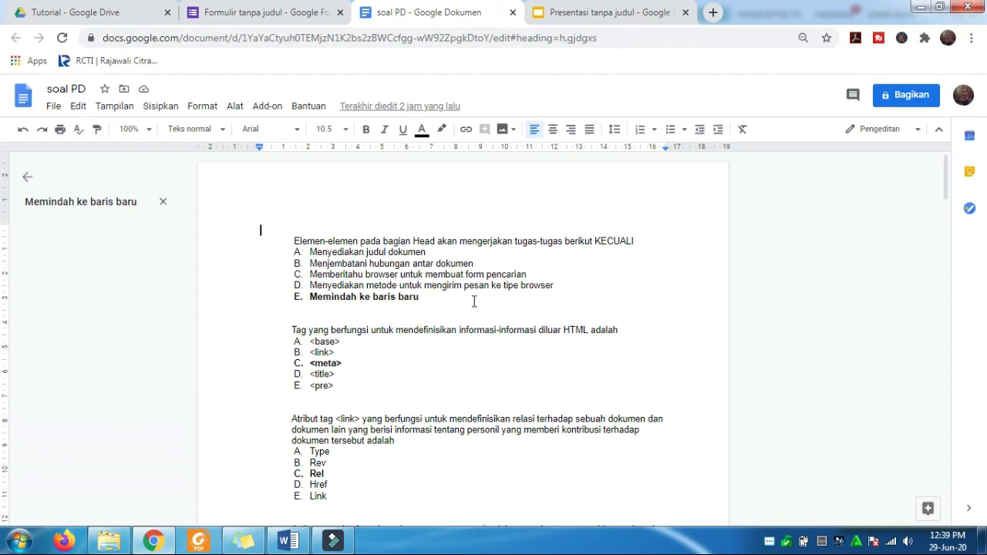
pyautogui.click(269, 15)
pyautogui.scroll(5, 401, 284)
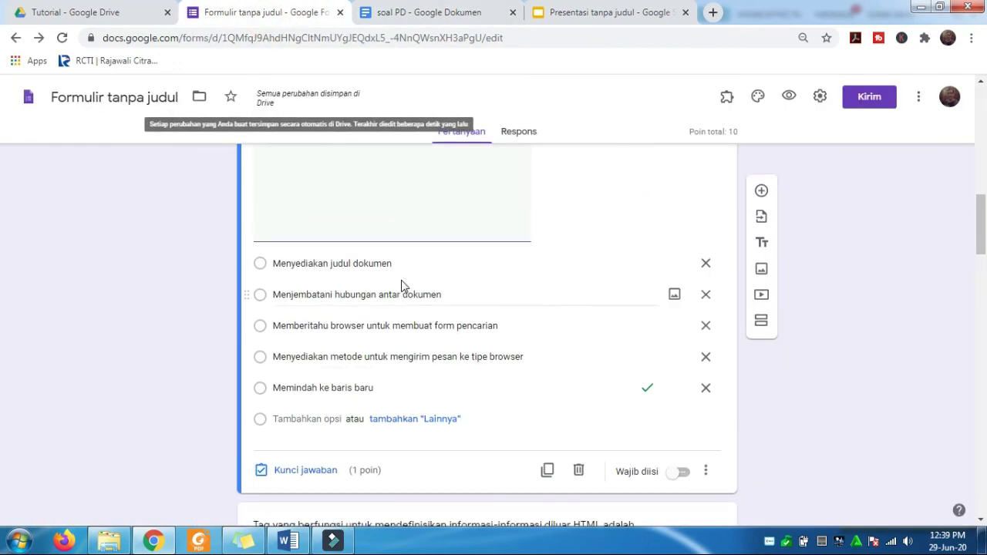
pyautogui.scroll(-4, 491, 353)
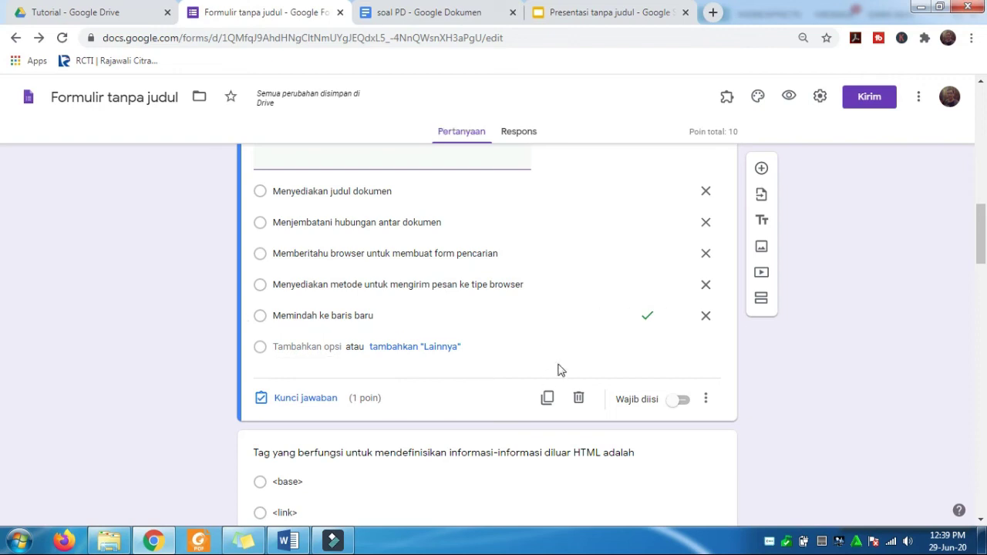
pyautogui.scroll(1, 559, 364)
pyautogui.scroll(2, 557, 367)
pyautogui.scroll(-2, 558, 368)
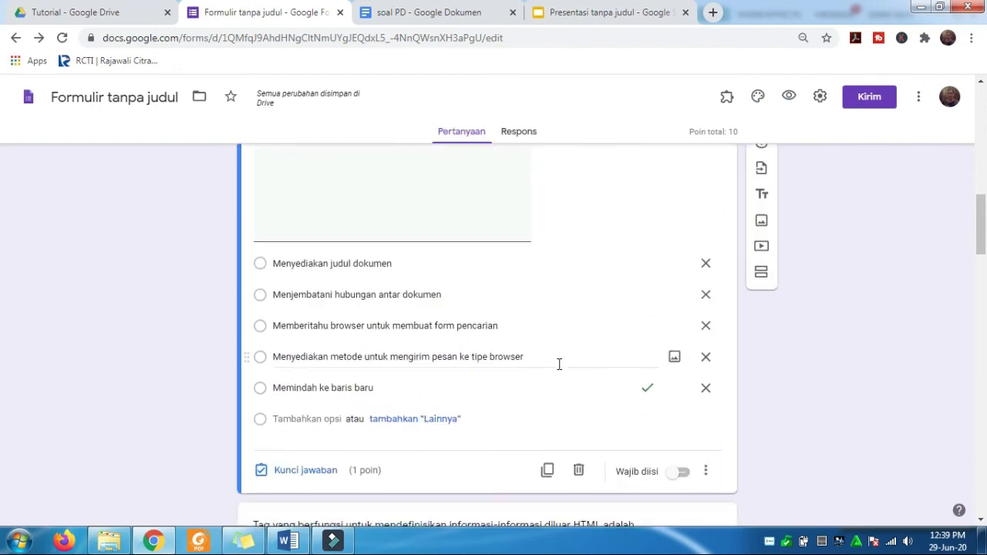
# - Set the answer key and point value for the Head-elements question
pyautogui.click(313, 471)
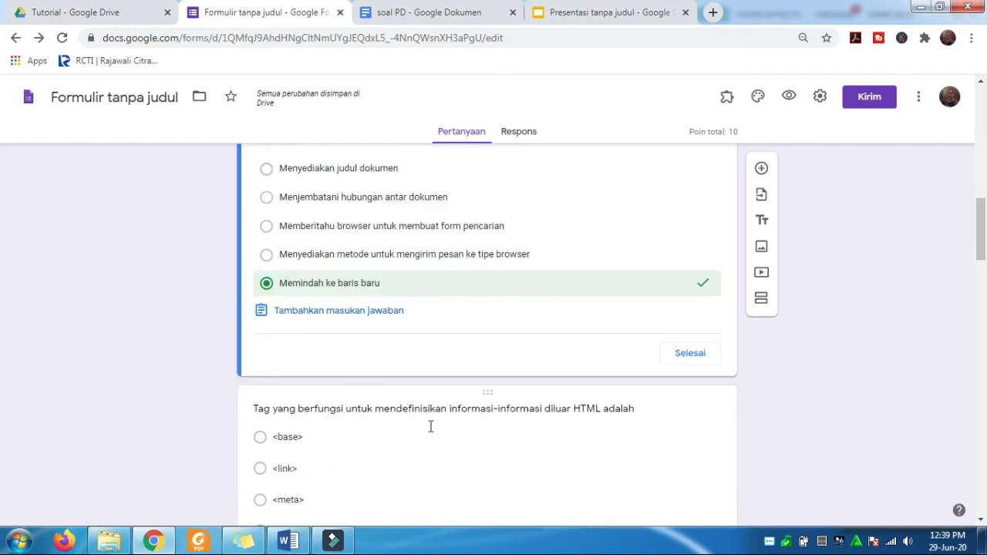
pyautogui.scroll(2, 460, 367)
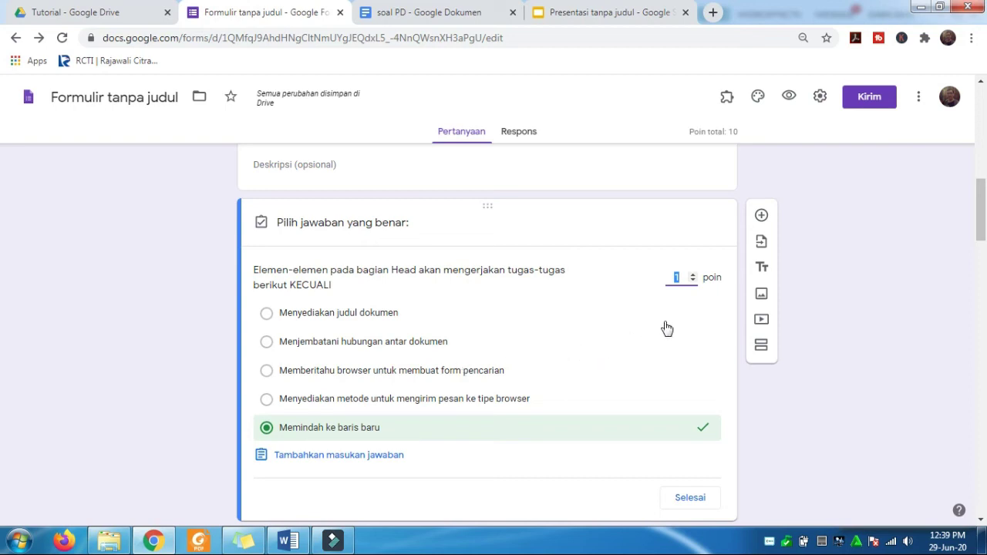
pyautogui.click(684, 279)
pyautogui.scroll(-3, 691, 286)
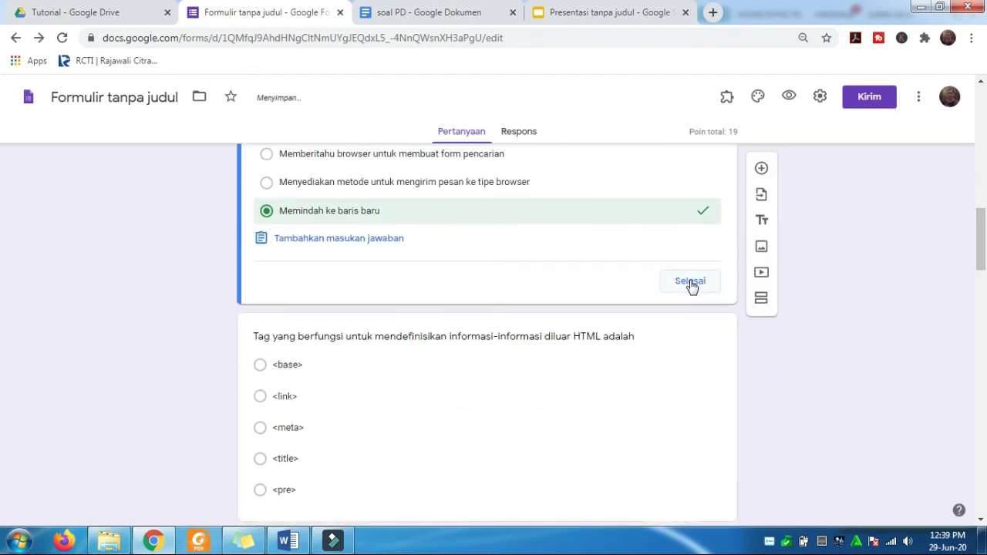
pyautogui.click(691, 282)
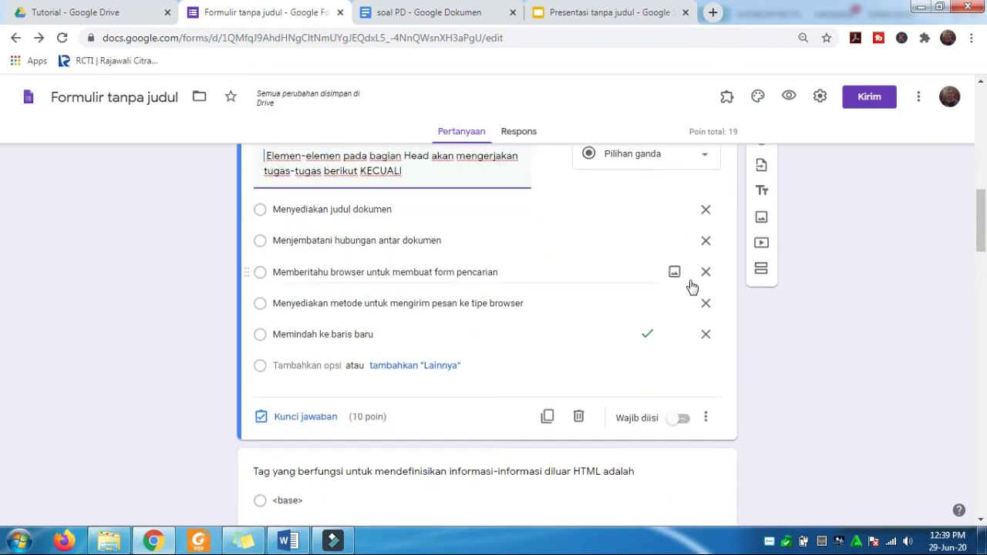
pyautogui.scroll(-1, 691, 285)
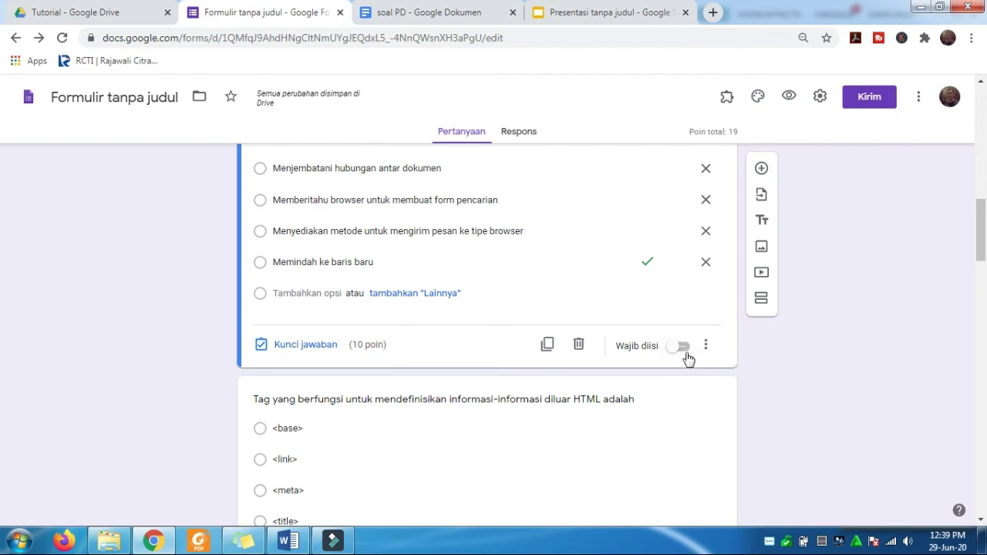
pyautogui.scroll(-3, 689, 360)
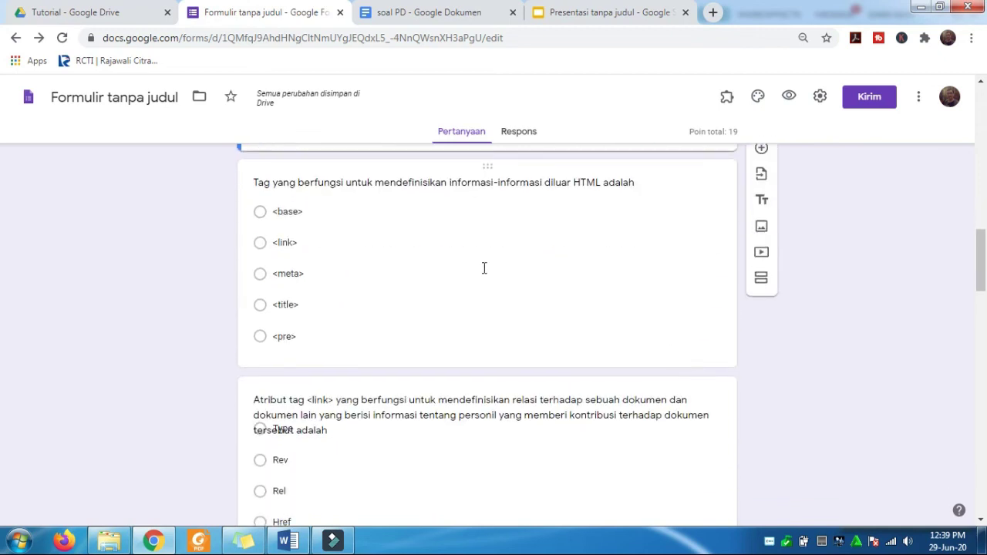
# - Give the <meta> tag question an answer key worth 10 points
pyautogui.click(484, 262)
pyautogui.scroll(-2, 522, 316)
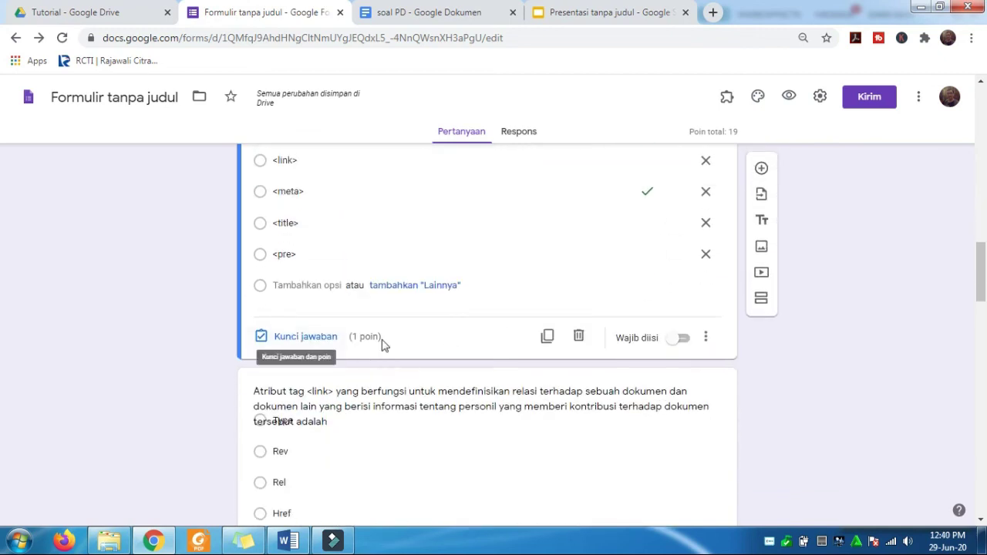
pyautogui.click(327, 339)
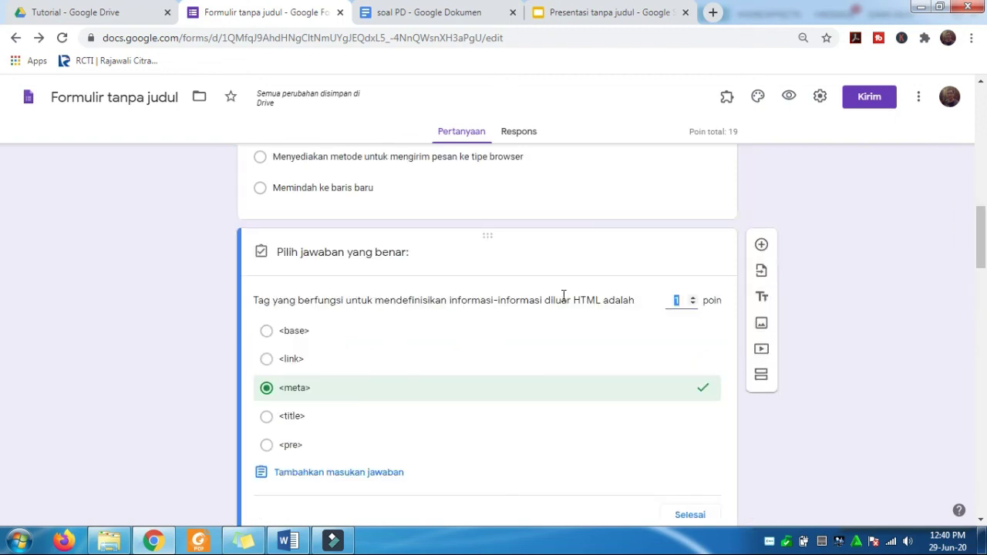
pyautogui.click(687, 302)
pyautogui.write('0')
pyautogui.scroll(-3, 685, 305)
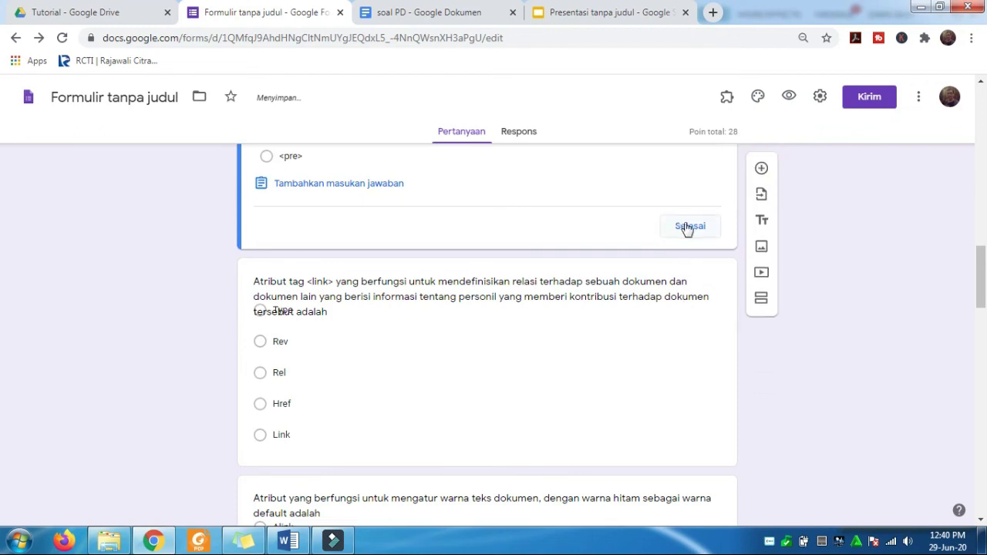
pyautogui.click(688, 222)
pyautogui.scroll(-3, 467, 390)
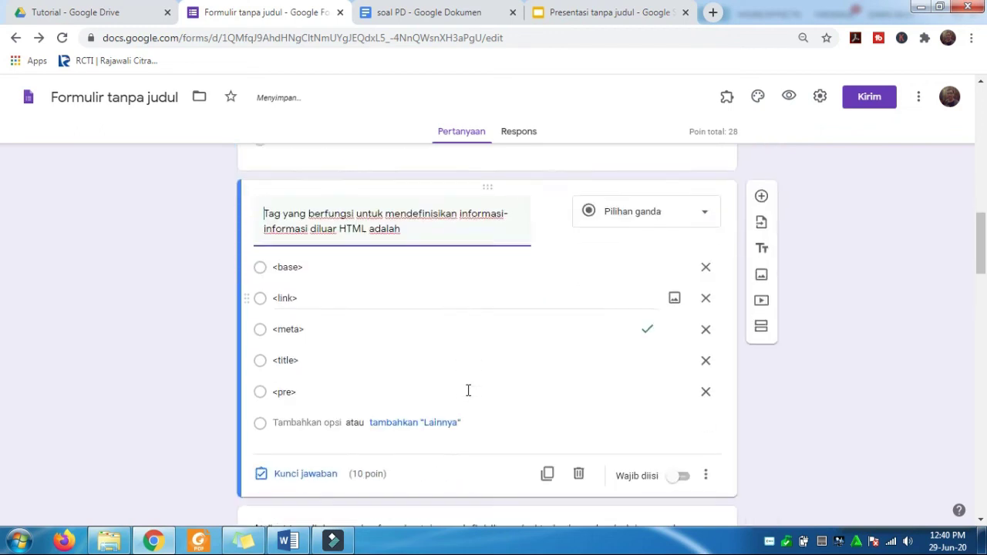
pyautogui.scroll(-1, 442, 353)
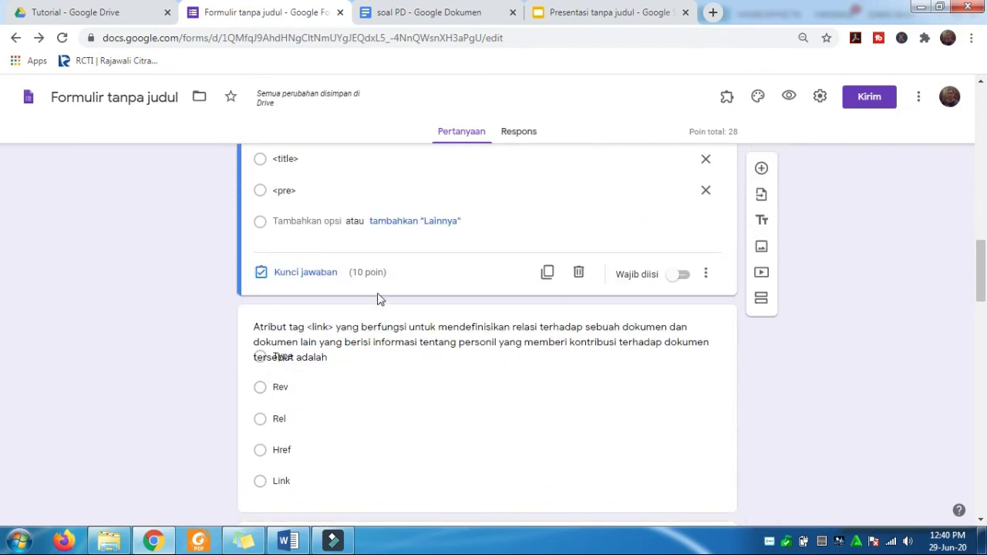
# - Give the <link> attribute question an answer key worth 10 points
pyautogui.click(392, 456)
pyautogui.scroll(-2, 385, 451)
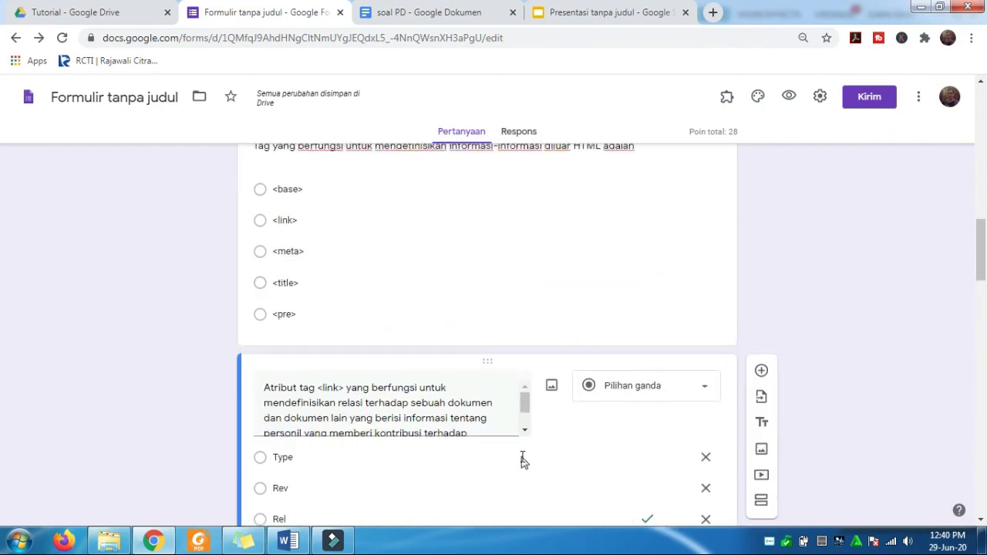
pyautogui.scroll(-3, 523, 458)
pyautogui.click(316, 450)
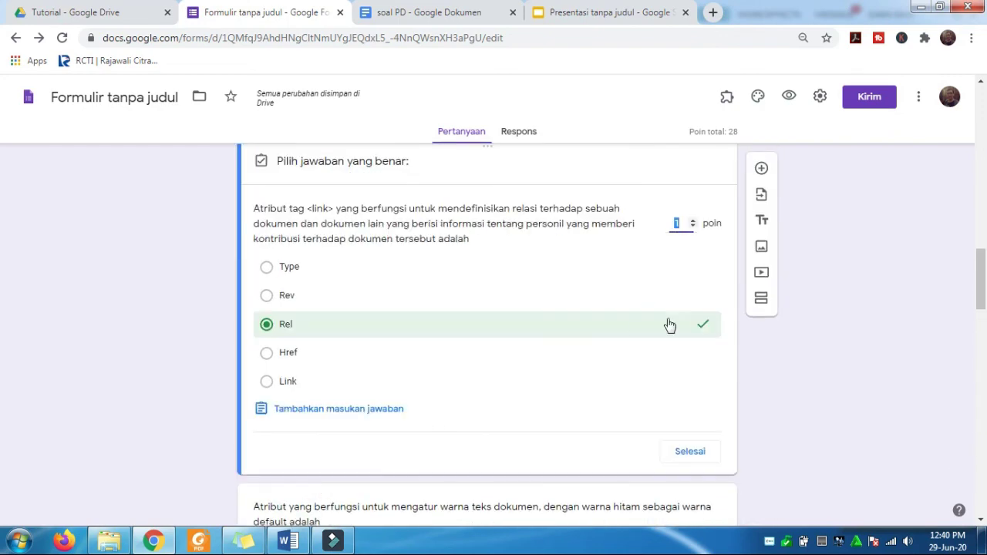
pyautogui.click(683, 225)
pyautogui.write('0')
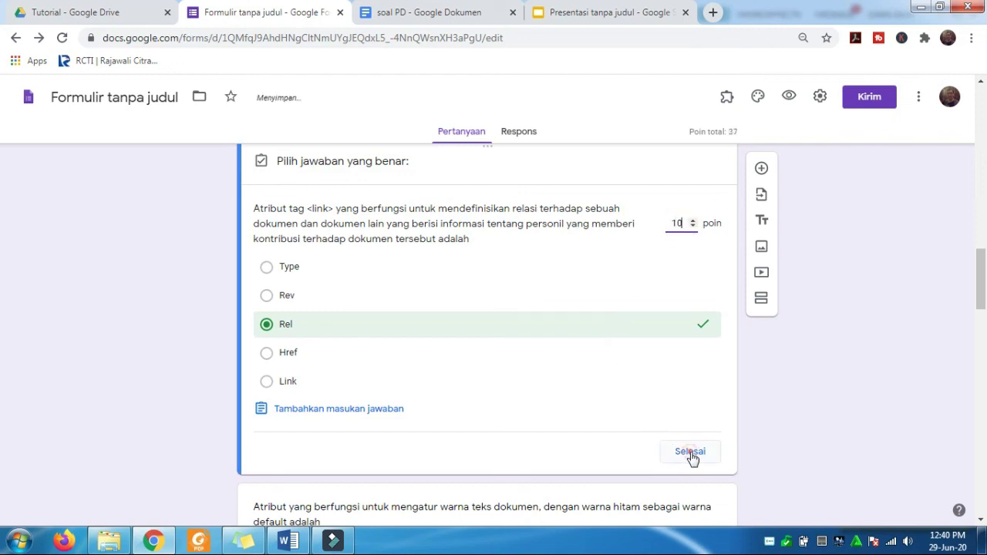
pyautogui.click(690, 454)
pyautogui.scroll(-3, 556, 395)
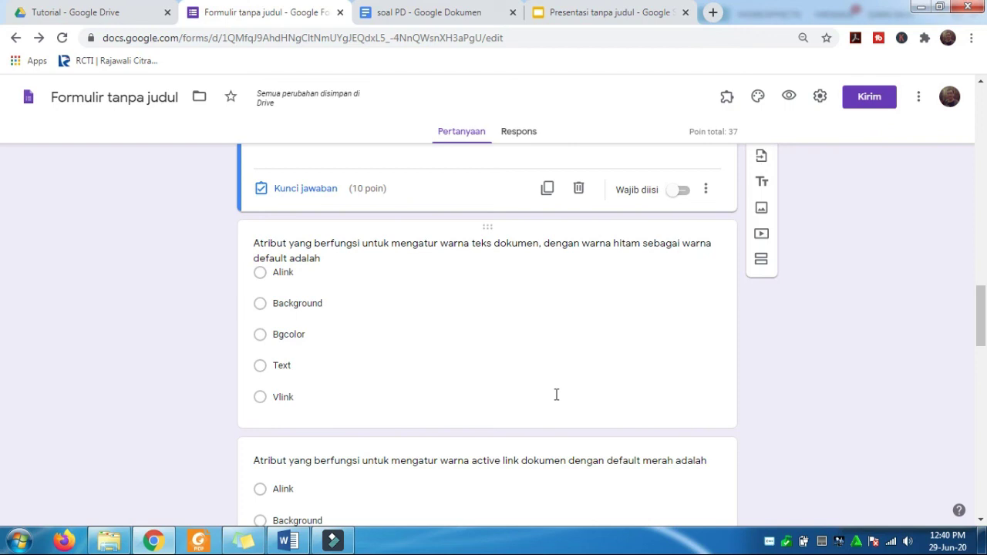
# - Give the text-colour attribute question an answer key worth 10 points
pyautogui.click(398, 344)
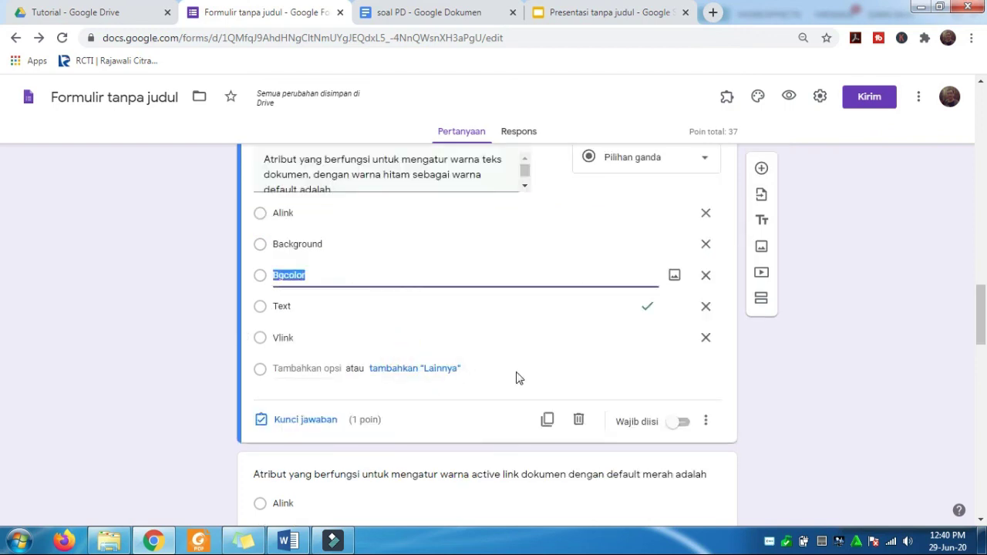
pyautogui.scroll(1, 575, 377)
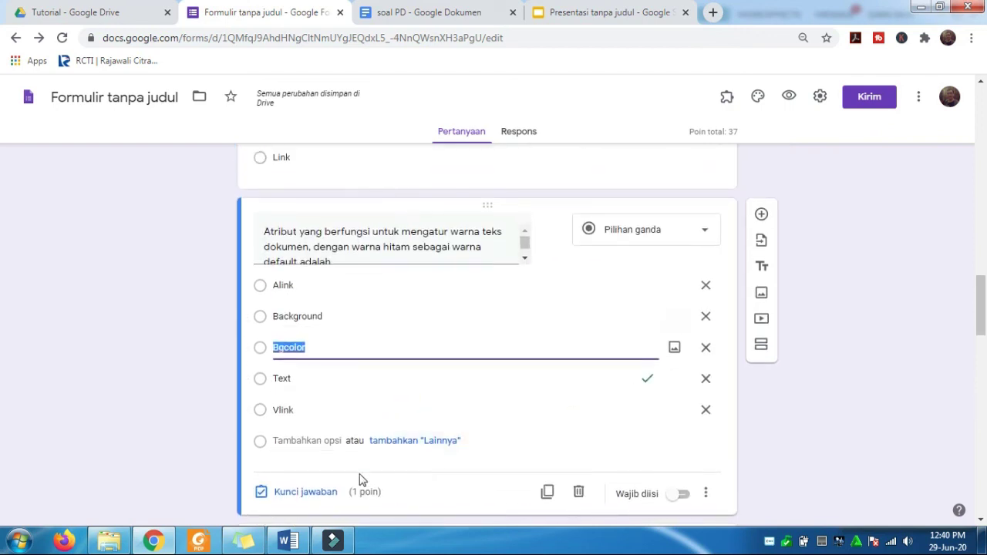
pyautogui.click(308, 496)
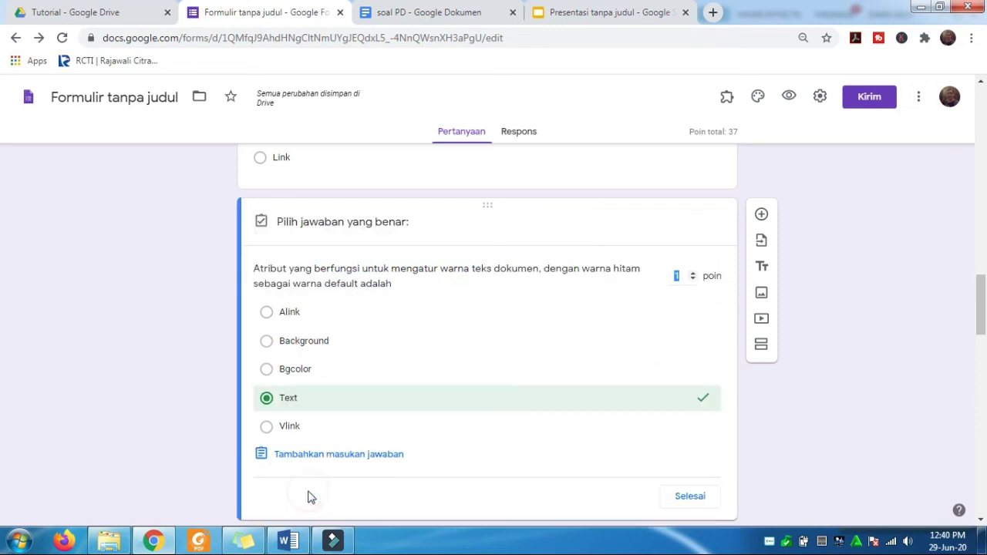
pyautogui.click(694, 278)
pyautogui.write('10')
pyautogui.click(681, 276)
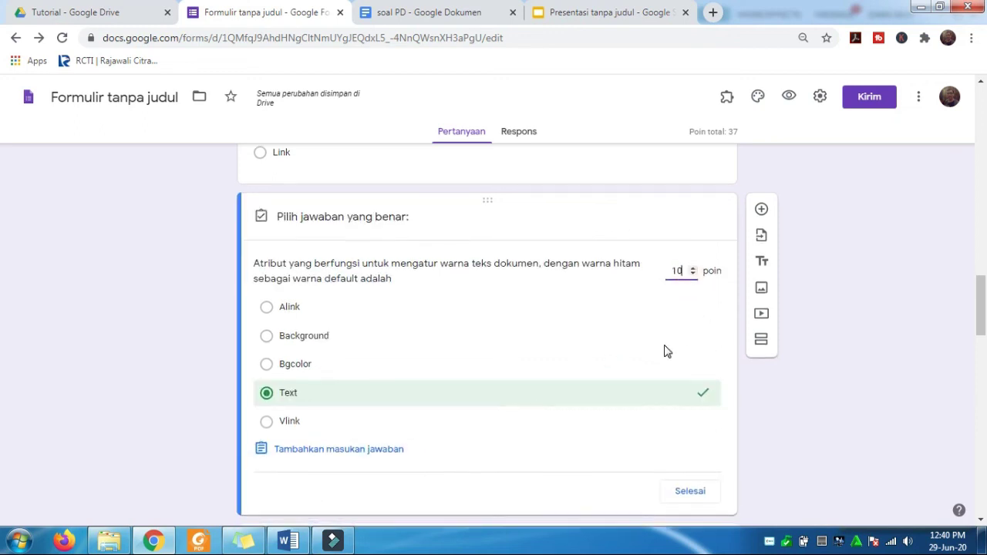
pyautogui.click(695, 429)
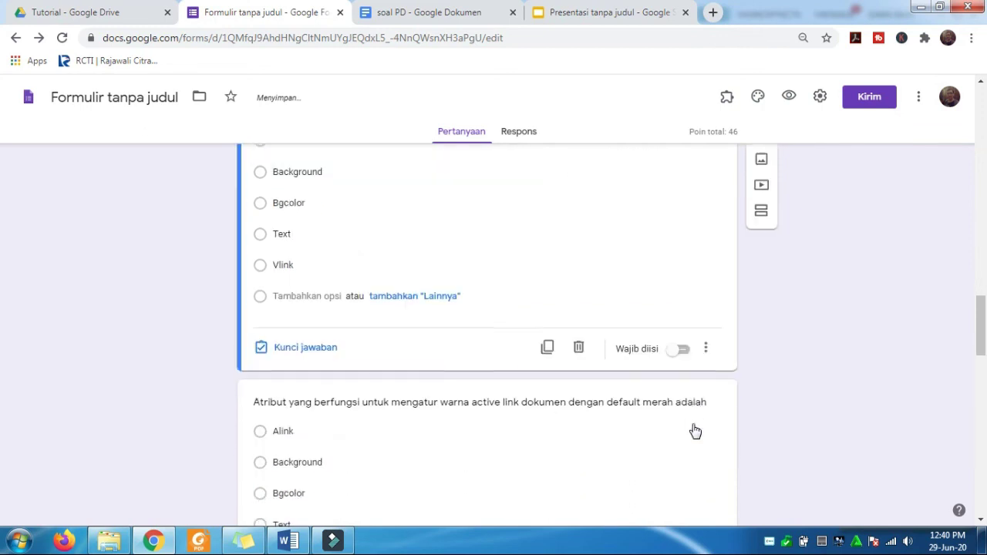
pyautogui.scroll(-2, 693, 430)
# - Mark Alink as the active-link question's correct answer, worth 10 points
pyautogui.click(325, 393)
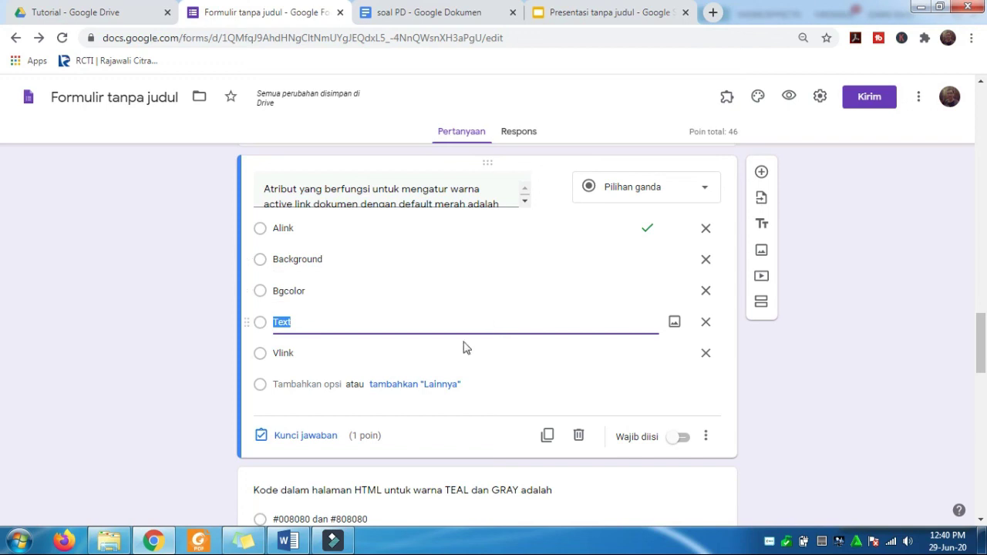
pyautogui.click(307, 435)
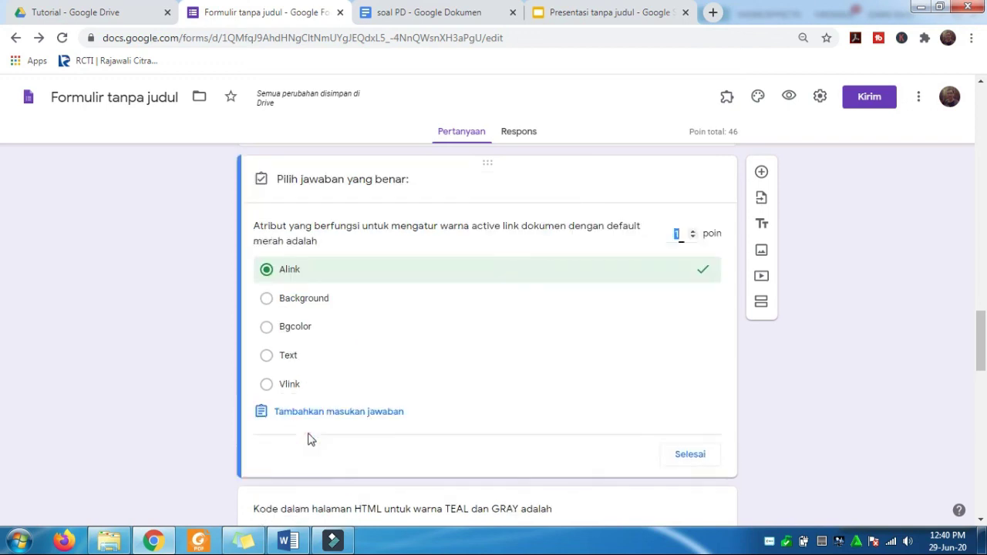
pyautogui.click(684, 233)
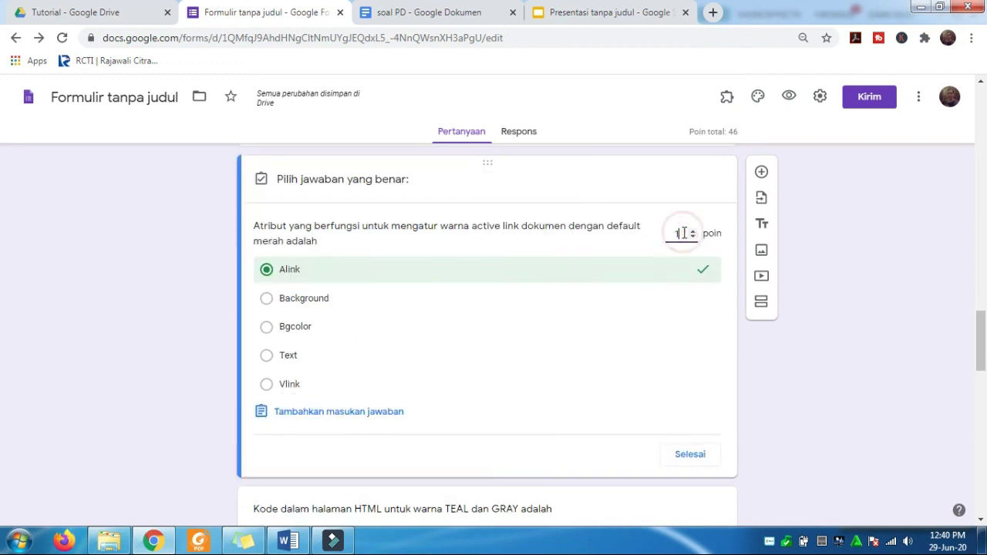
pyautogui.click(692, 457)
pyautogui.scroll(-15, 474, 374)
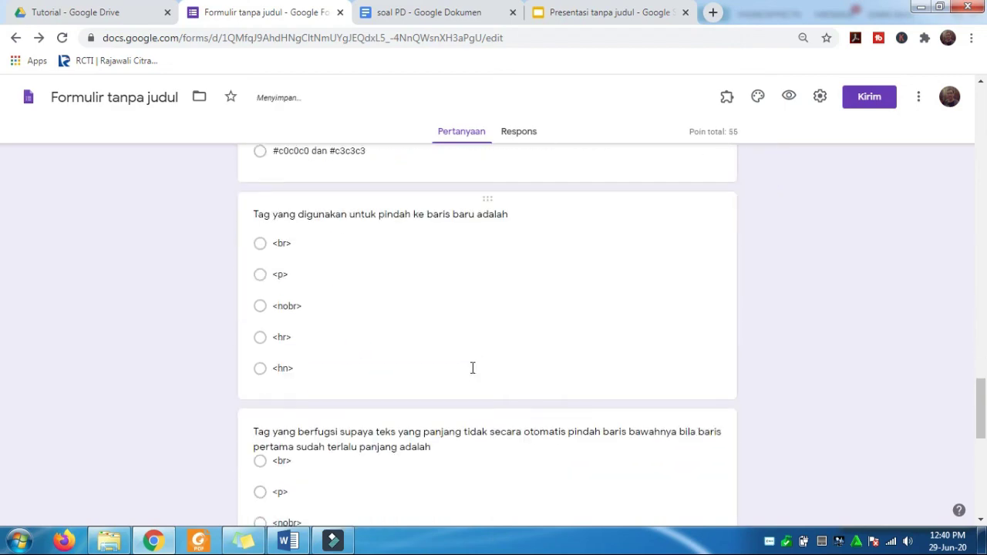
pyautogui.scroll(10, 474, 374)
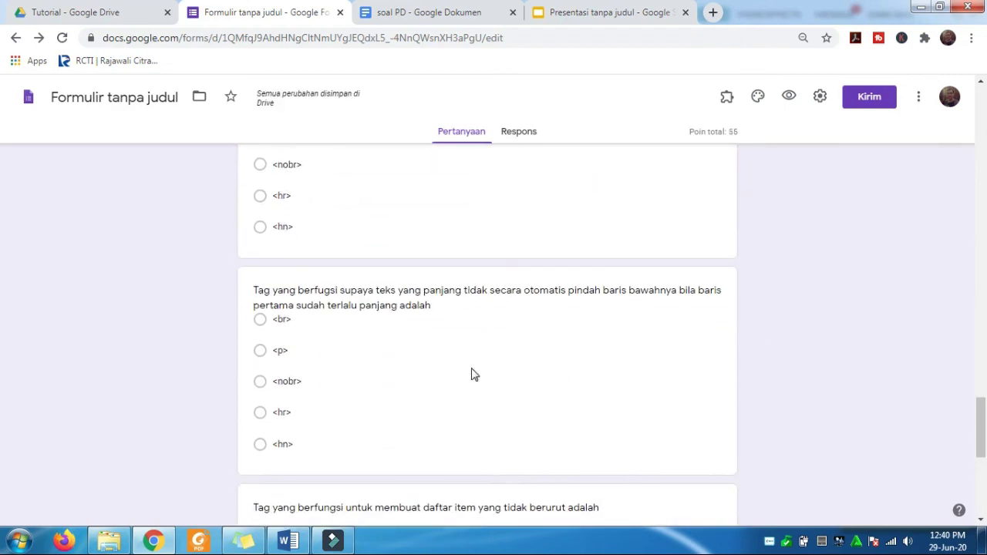
pyautogui.scroll(15, 473, 368)
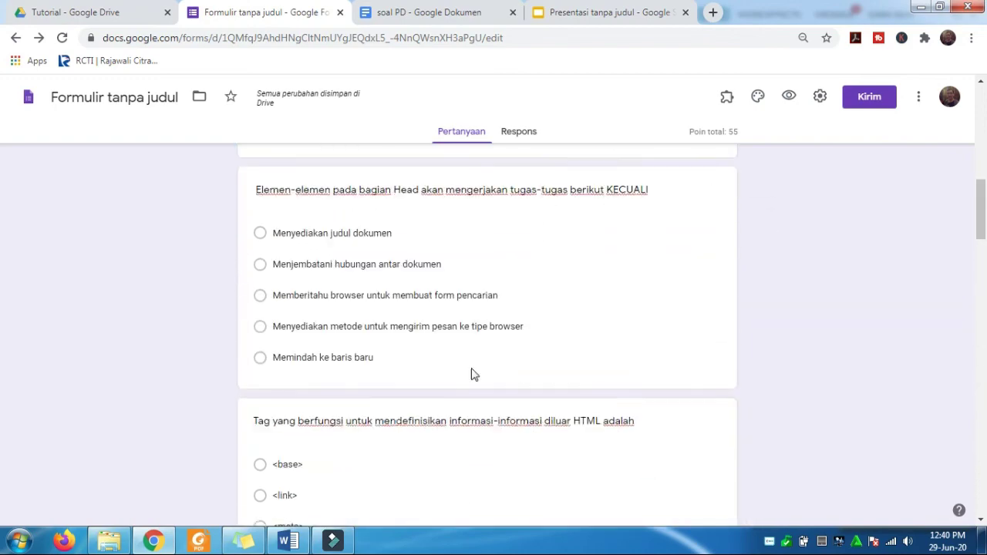
pyautogui.scroll(3, 474, 374)
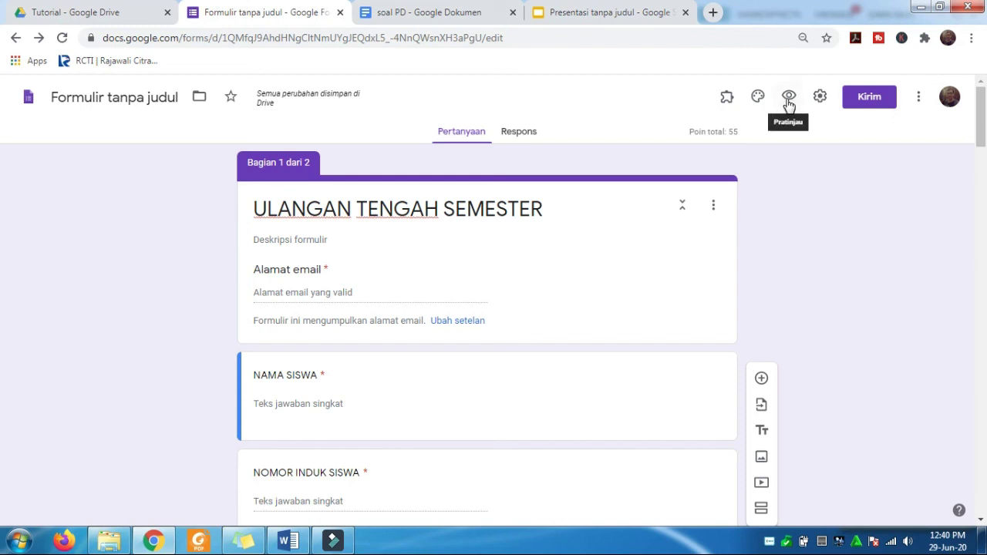
# - Preview the form as a student and enter an email address
pyautogui.click(788, 99)
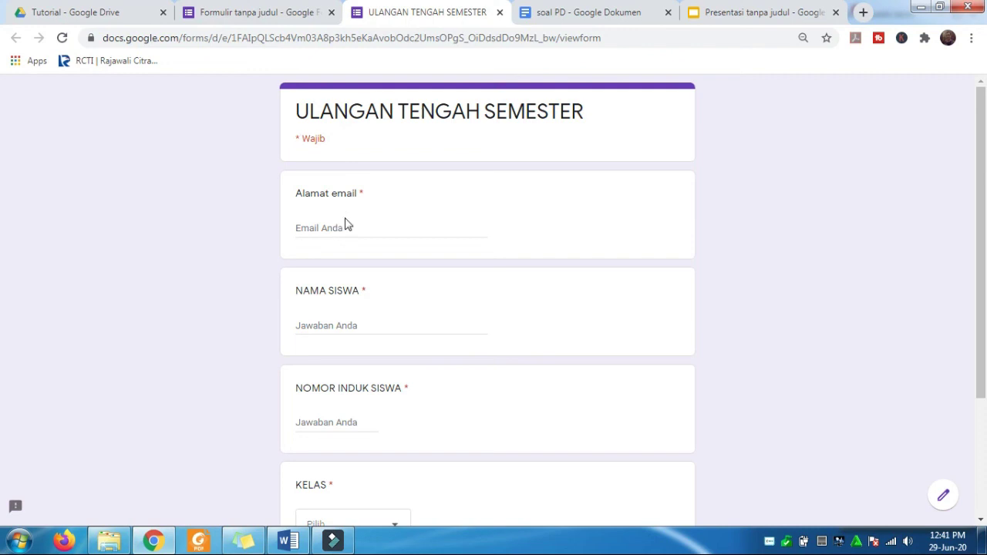
pyautogui.scroll(-3, 403, 330)
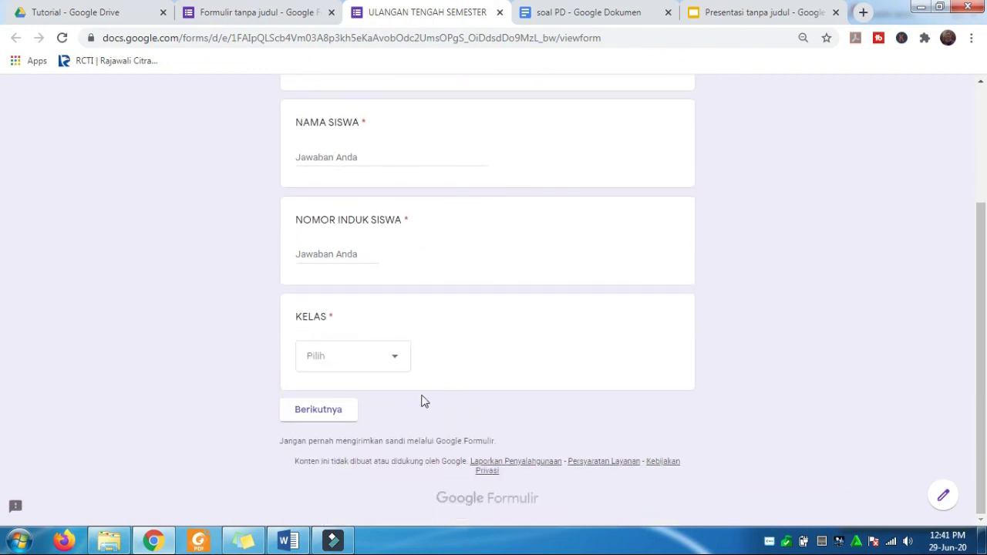
pyautogui.click(340, 419)
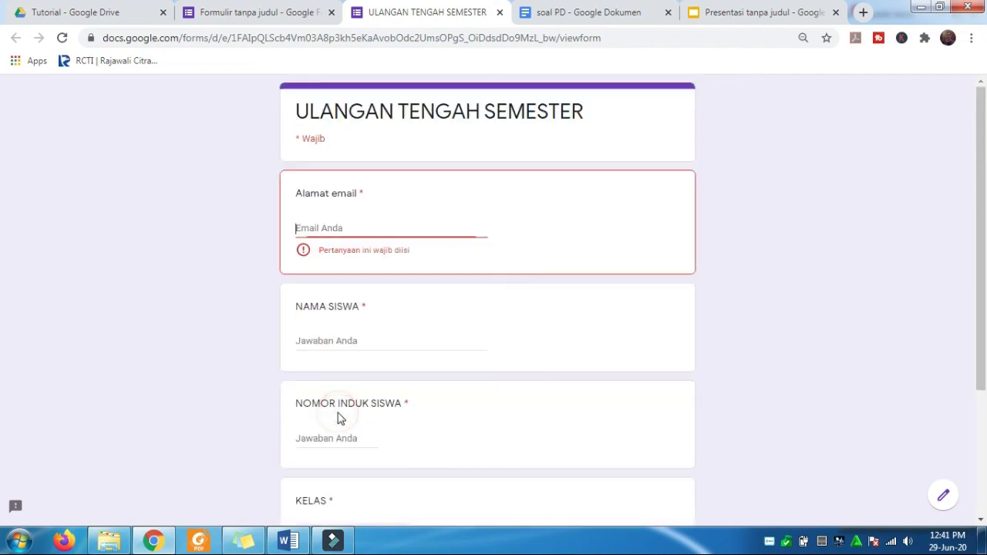
pyautogui.click(351, 223)
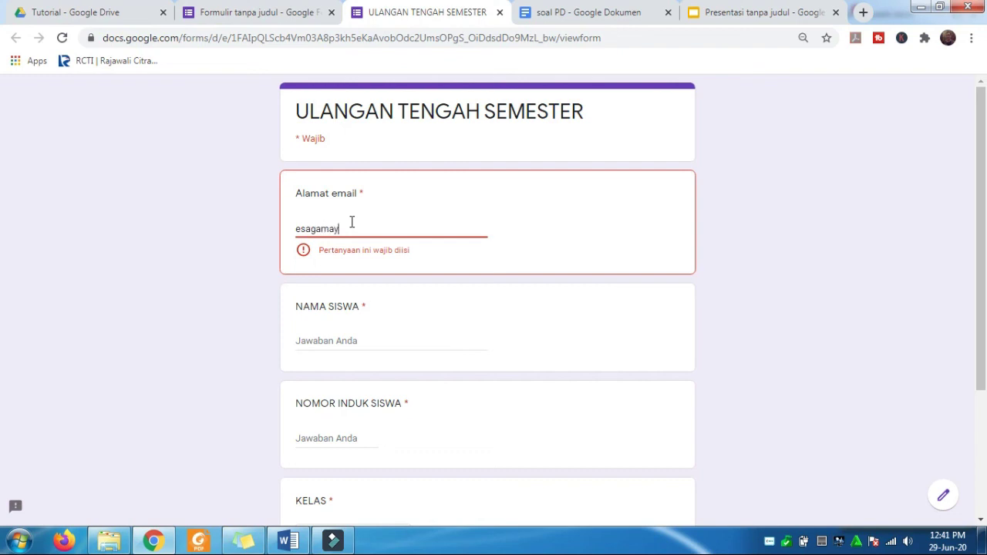
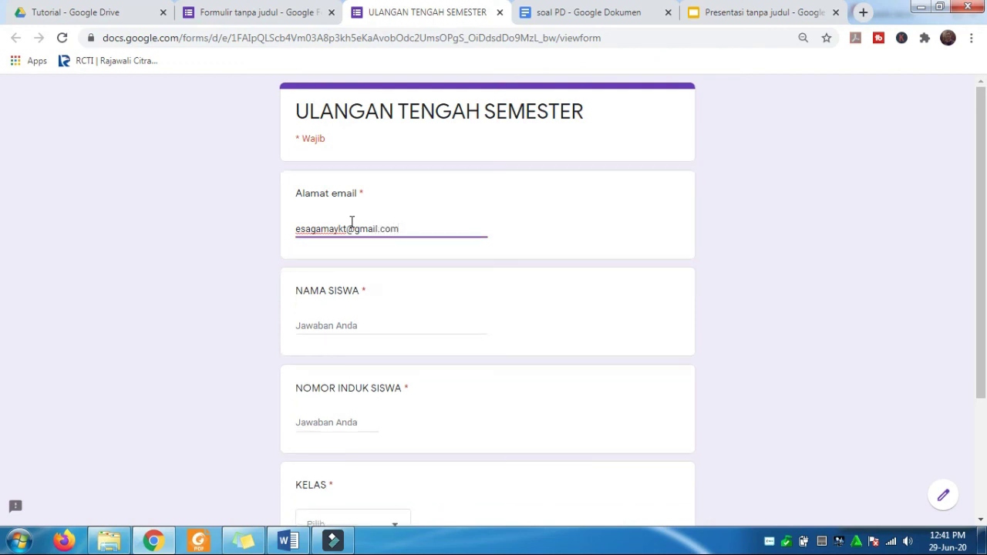
# - Fill in the student's name and student number, choose class X A, and continue
pyautogui.click(337, 322)
pyautogui.write('S')
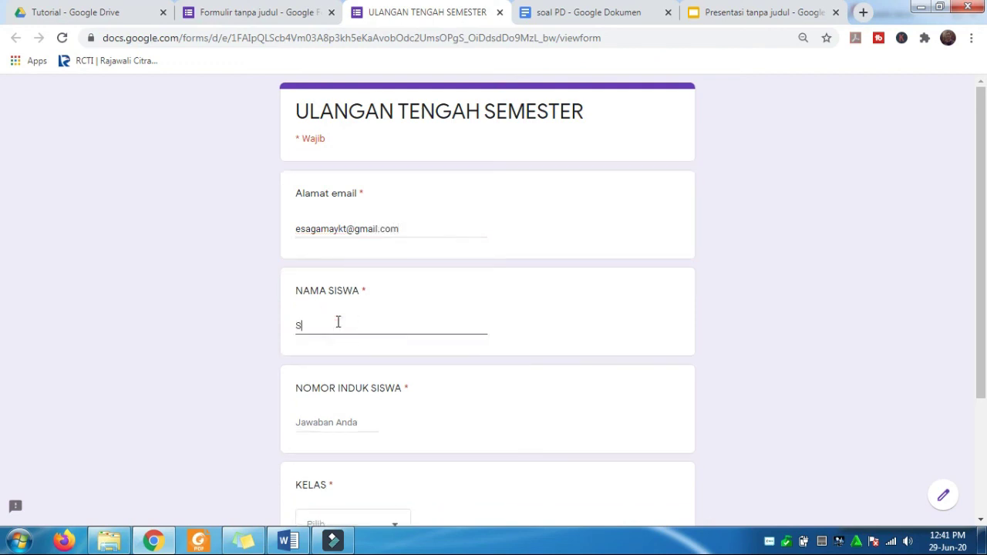
pyautogui.write('aparyanto')
pyautogui.click(335, 422)
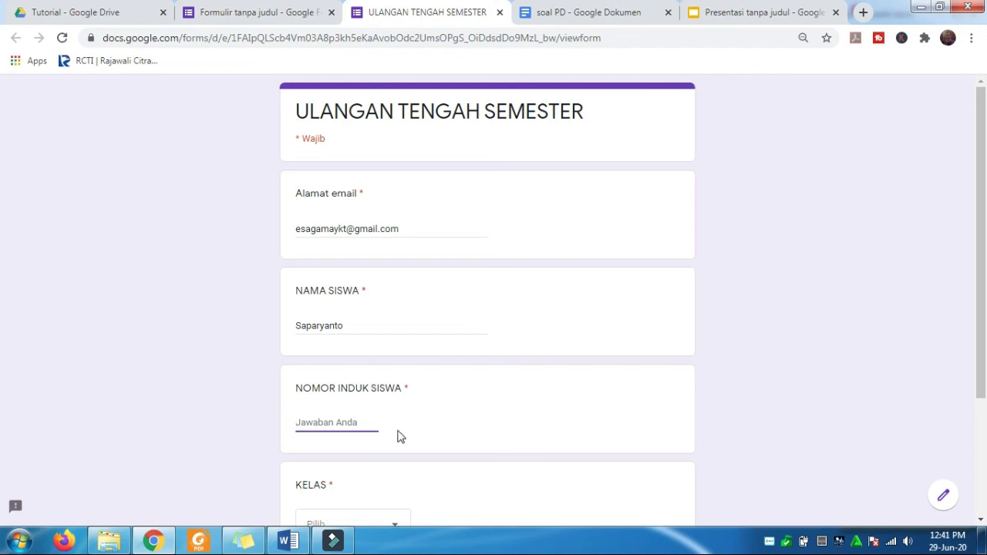
pyautogui.write('1221')
pyautogui.scroll(-2, 398, 437)
pyautogui.click(394, 384)
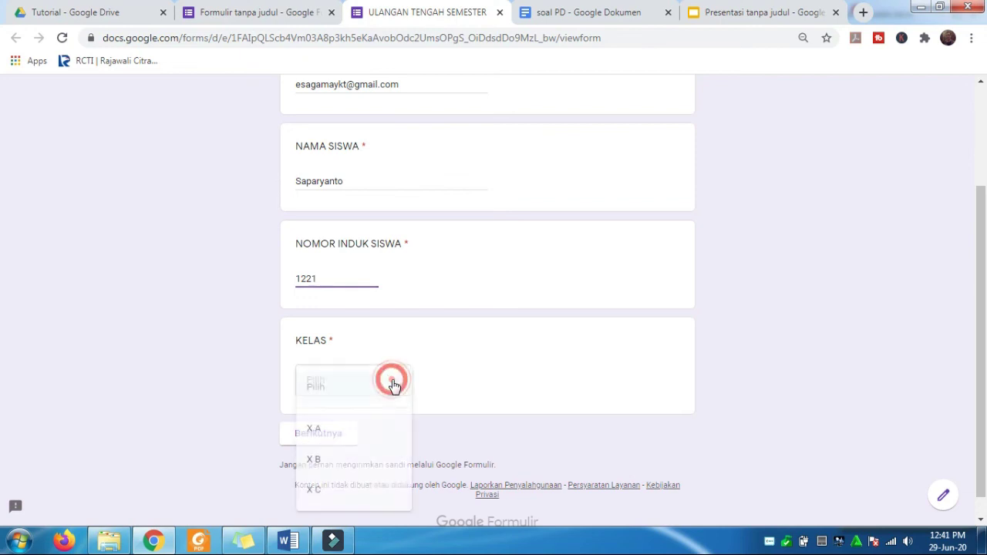
pyautogui.click(327, 437)
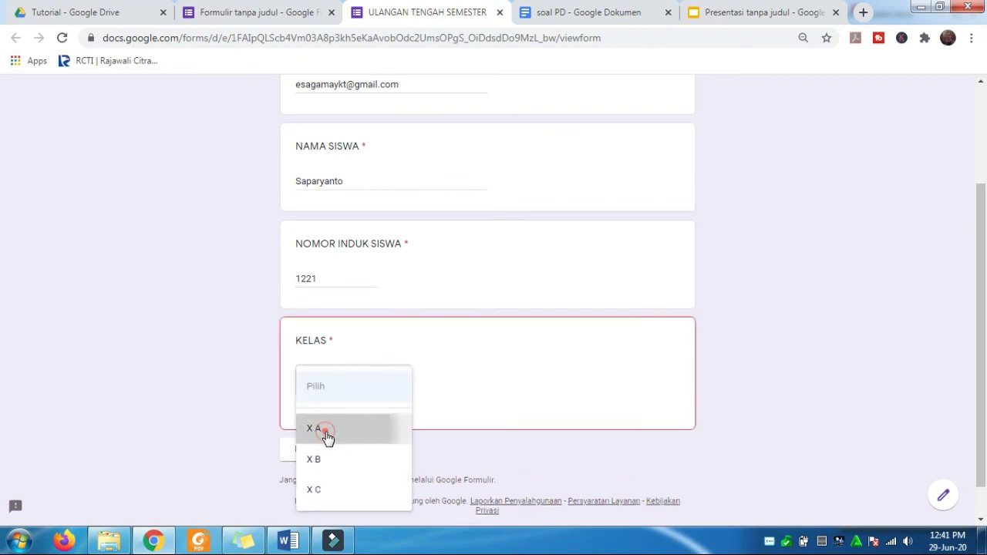
pyautogui.scroll(-1, 437, 388)
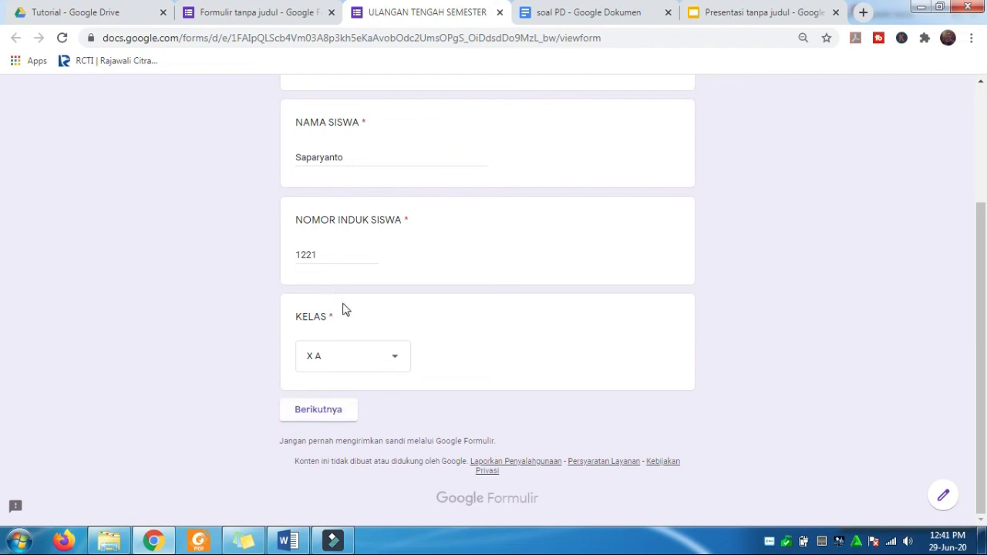
pyautogui.click(327, 416)
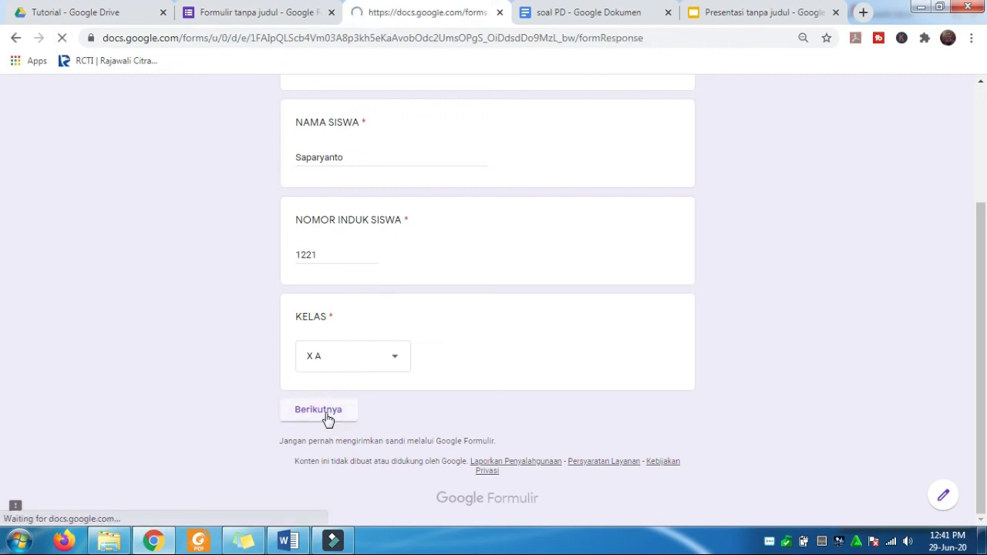
# - Scroll through the SOAL PEMROGRAMAN DASAR multiple-choice questions down to Kembali/Kirim and back
pyautogui.scroll(-8, 671, 332)
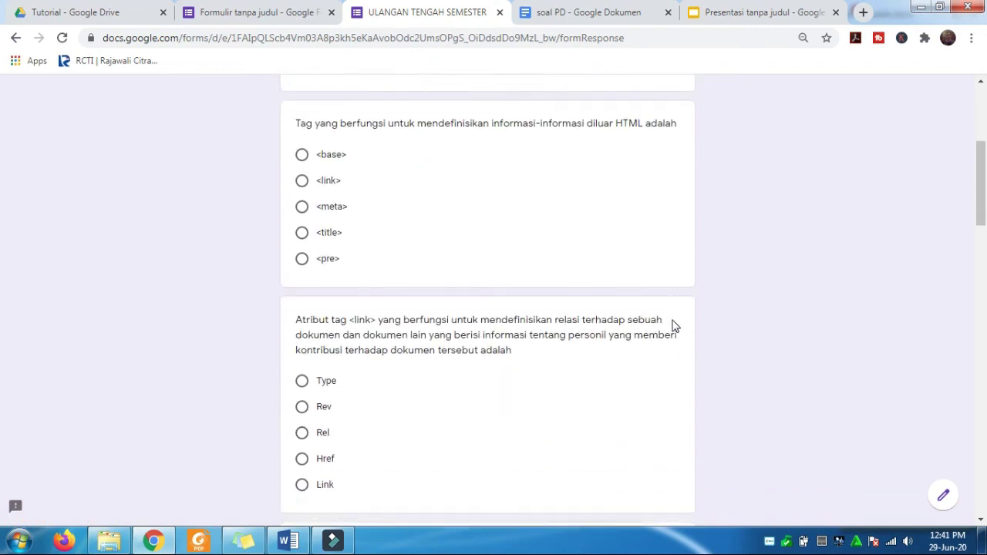
pyautogui.scroll(-2, 673, 337)
pyautogui.scroll(10, 673, 337)
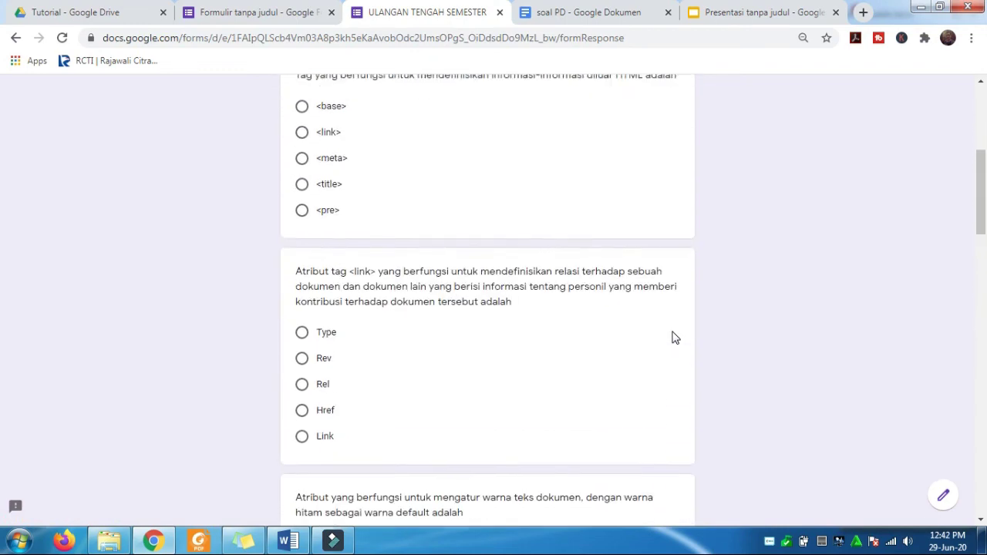
pyautogui.scroll(-20, 673, 338)
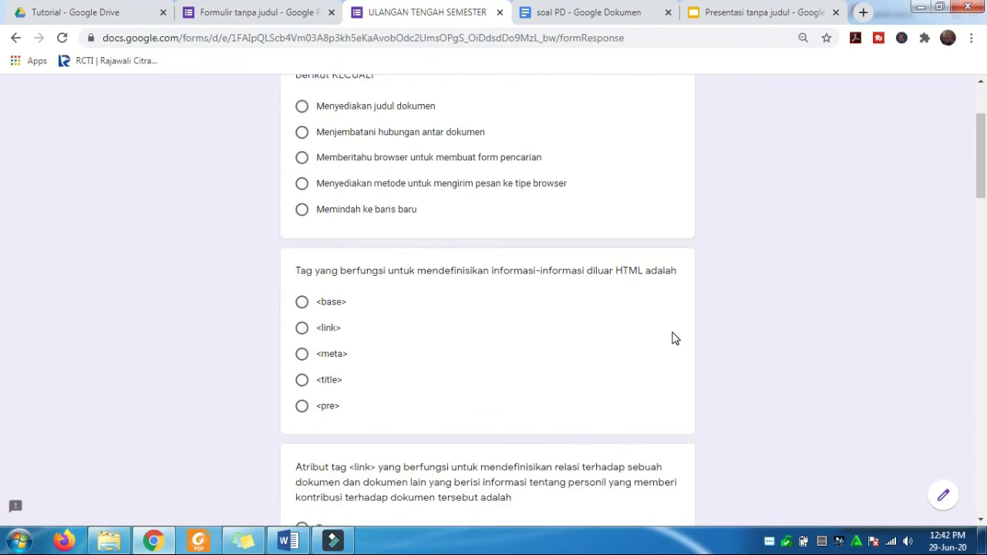
pyautogui.scroll(-10, 673, 337)
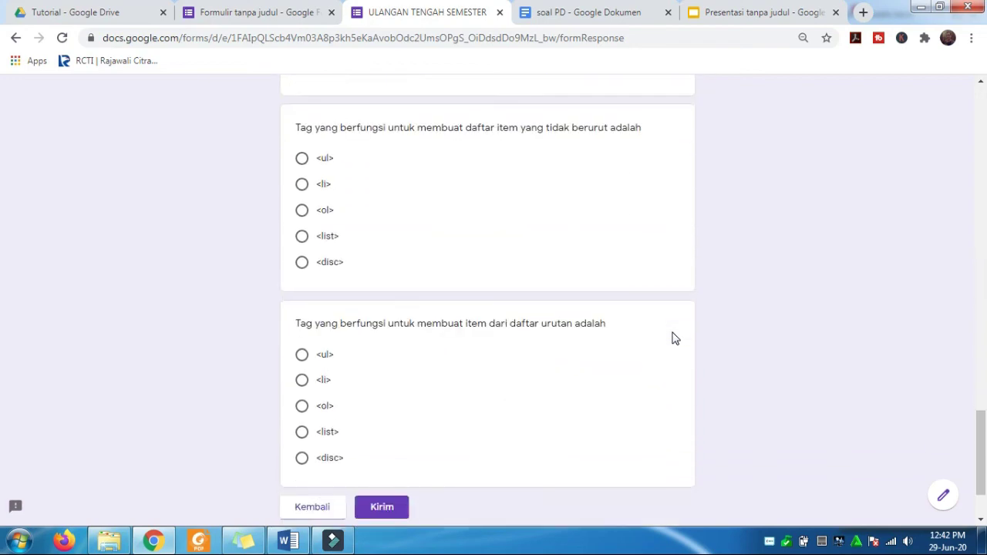
pyautogui.scroll(20, 673, 338)
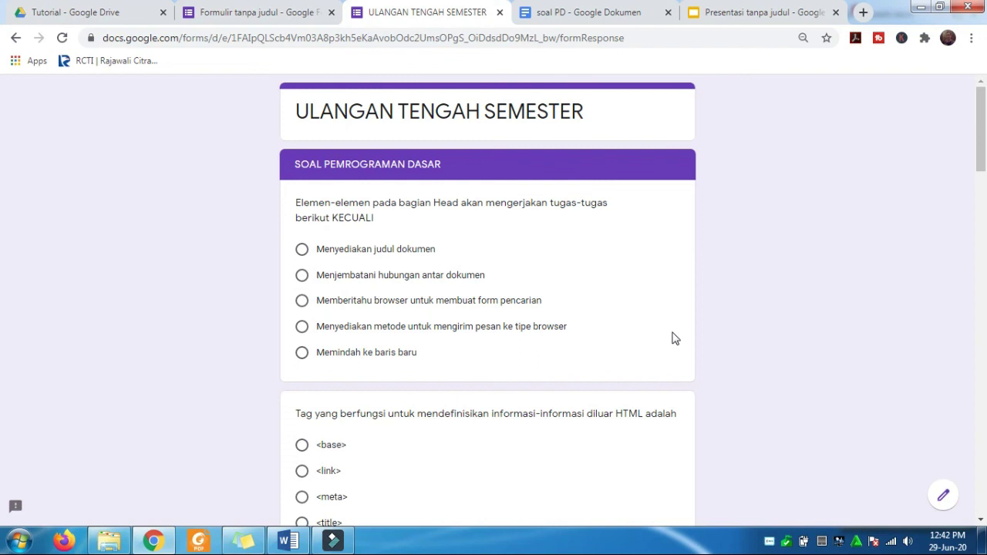
pyautogui.scroll(-5, 675, 338)
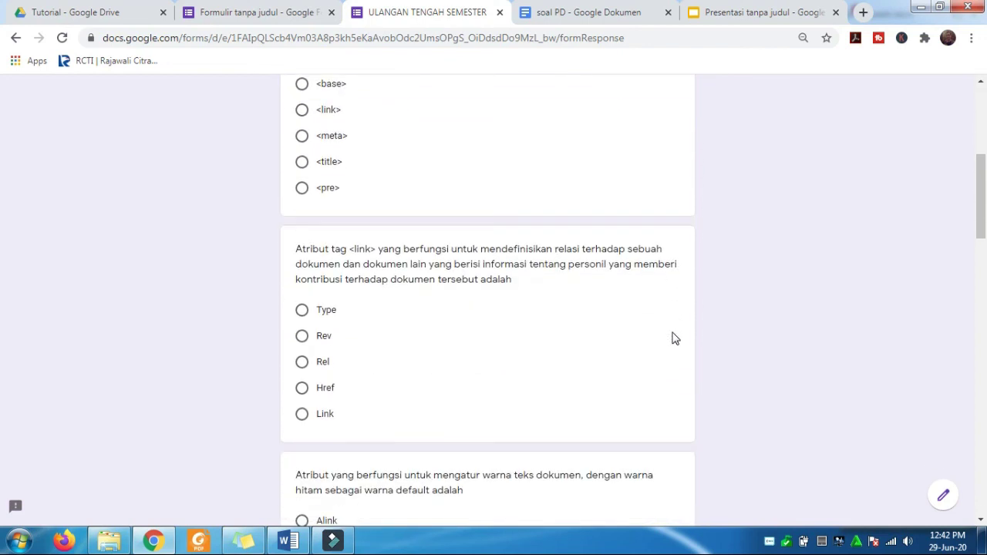